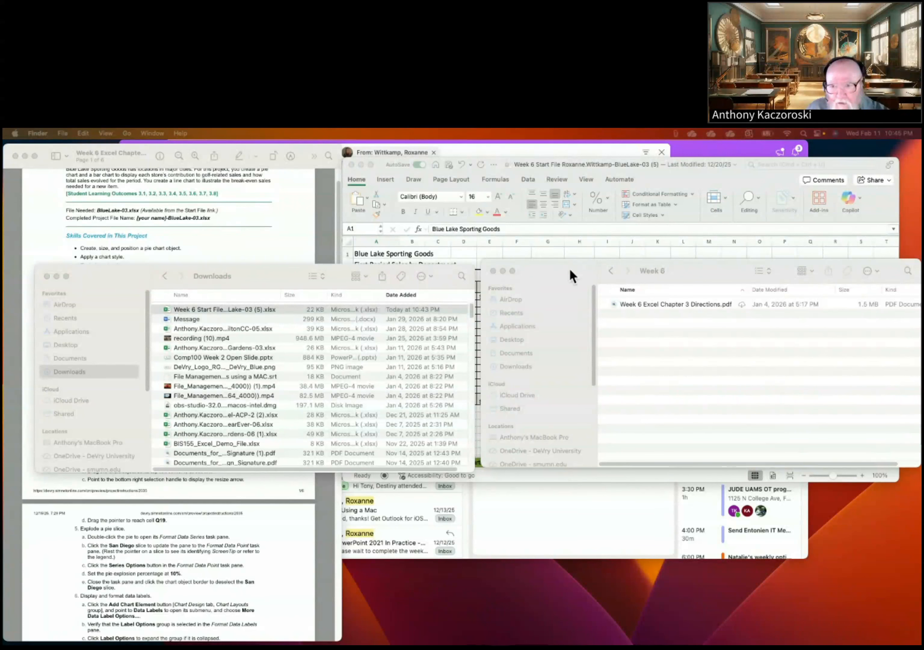
Step: Navigate Finder through Classes Taught > 2026-01 Jan 2026 into COMP100 - Videos only
click(610, 276)
click(611, 275)
click(610, 275)
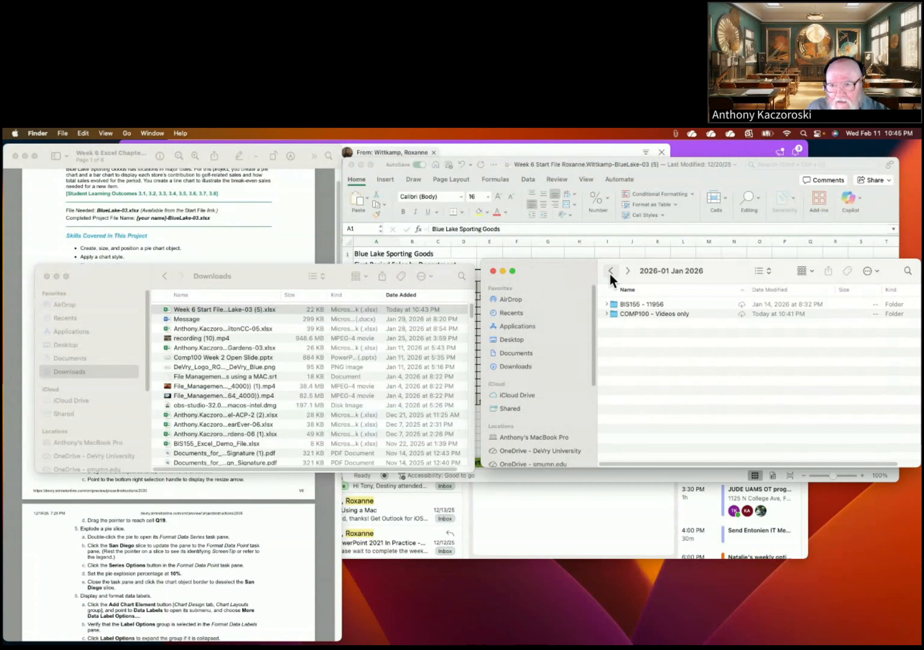
click(610, 271)
click(610, 272)
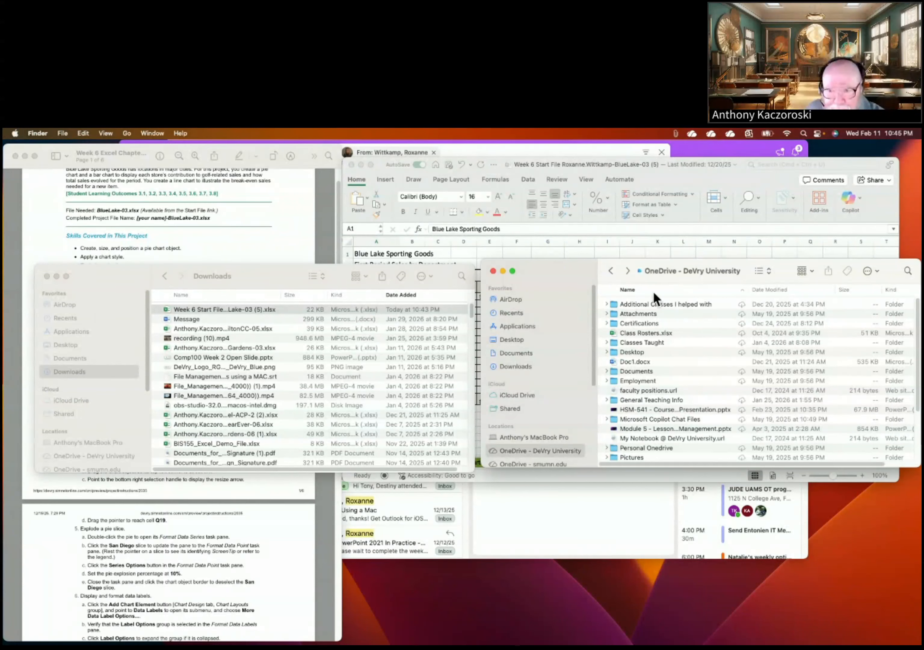
double_click(632, 343)
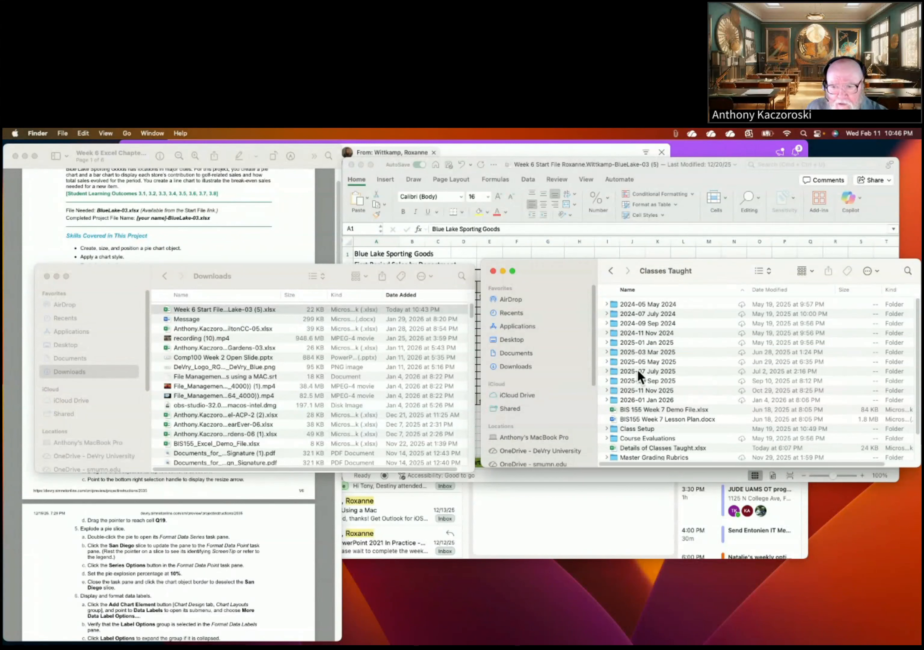
double_click(635, 399)
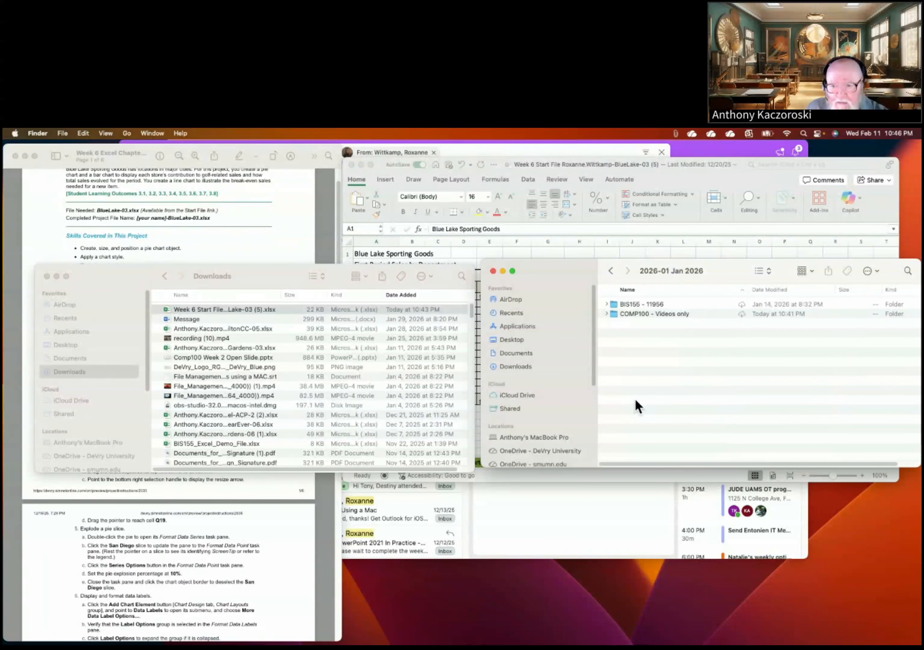
double_click(628, 312)
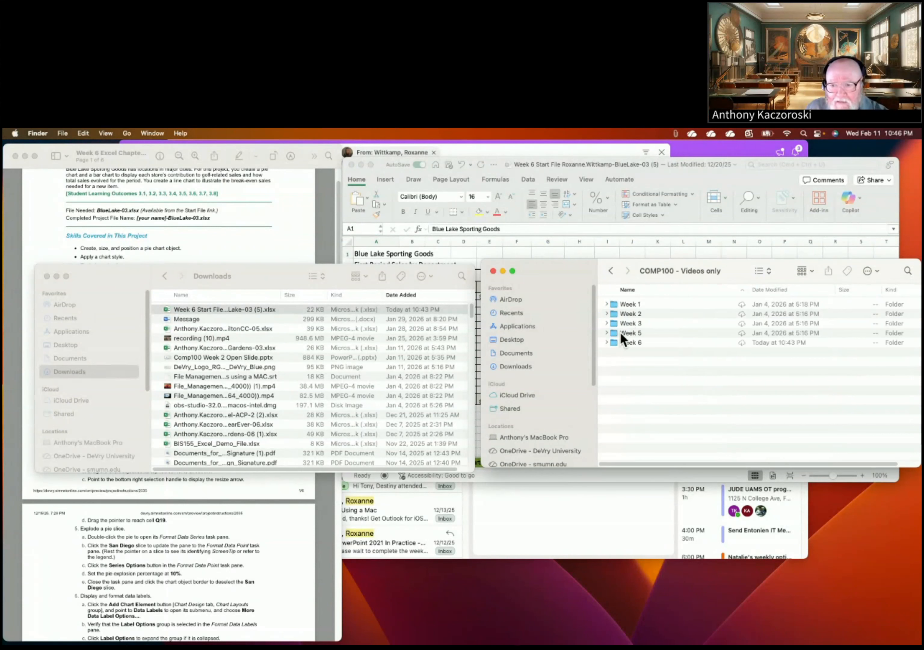
Step: Move the Week 6 Start File BlueLake-03 workbook from Downloads into Week 6, then close Downloads
double_click(620, 341)
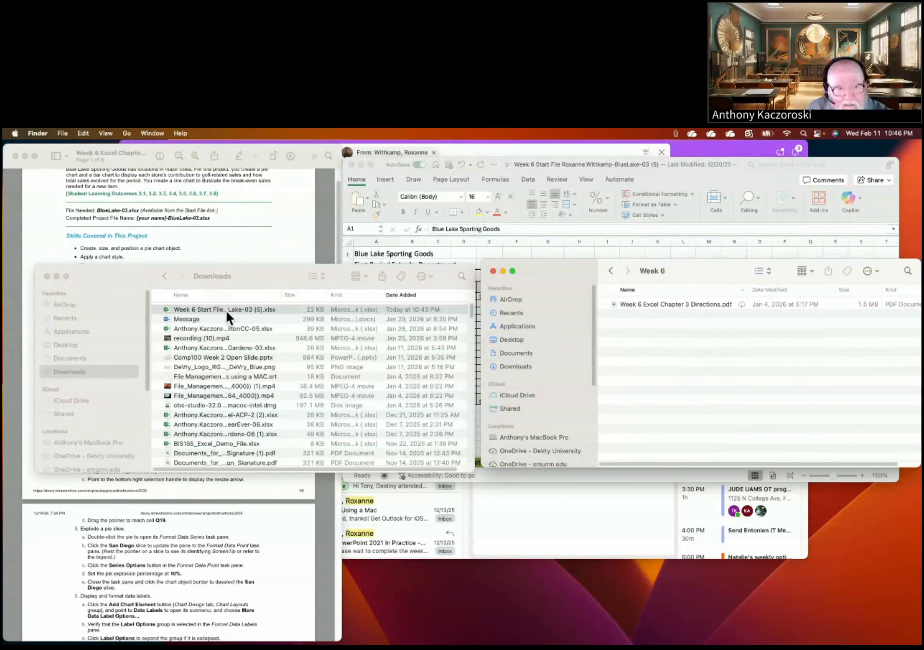
drag(226, 309, 689, 337)
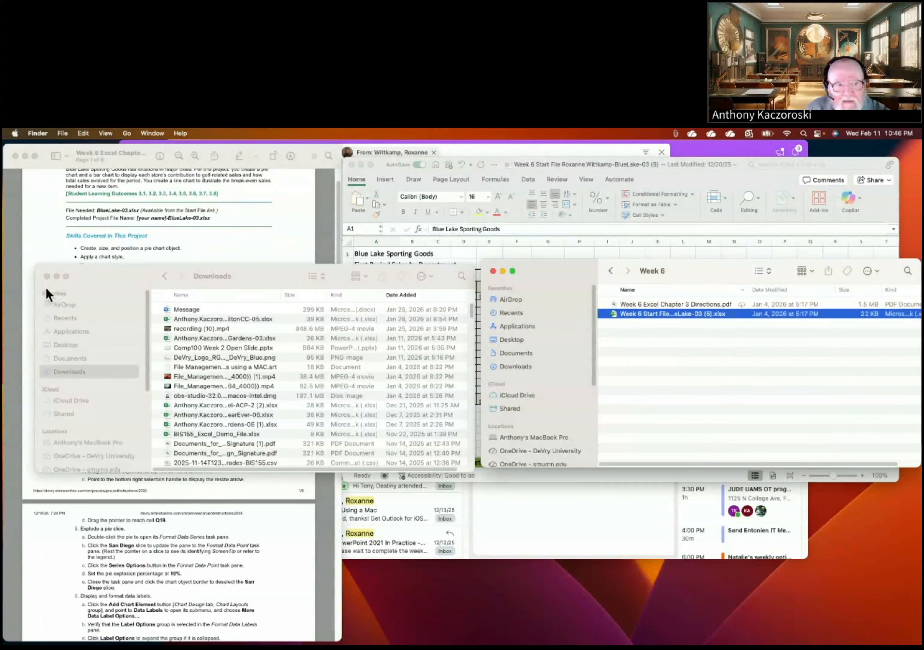
click(47, 276)
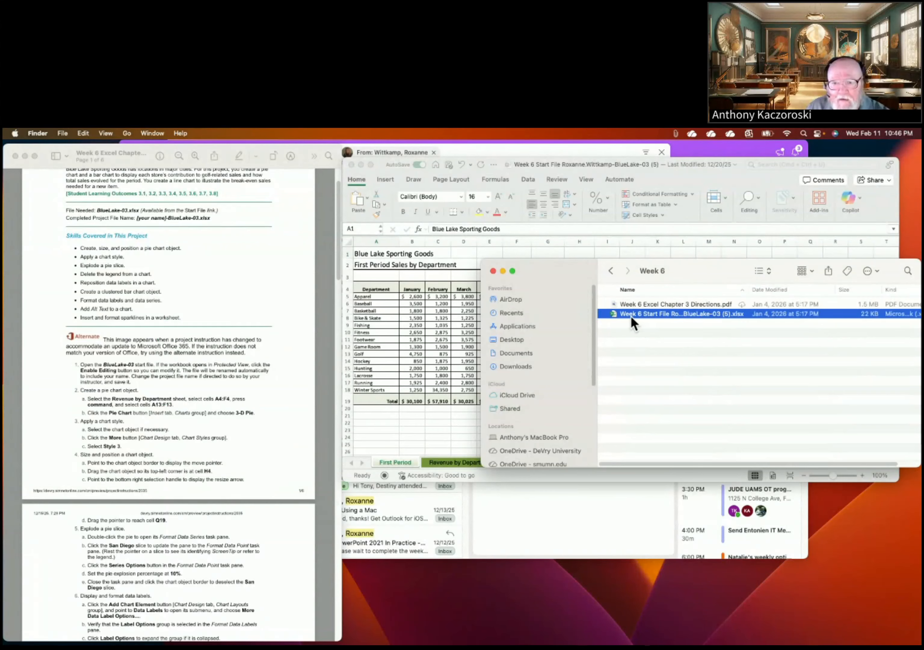
Step: Close Finder, zoom in the sheet, and resize Excel to show the table through its Total row
click(492, 270)
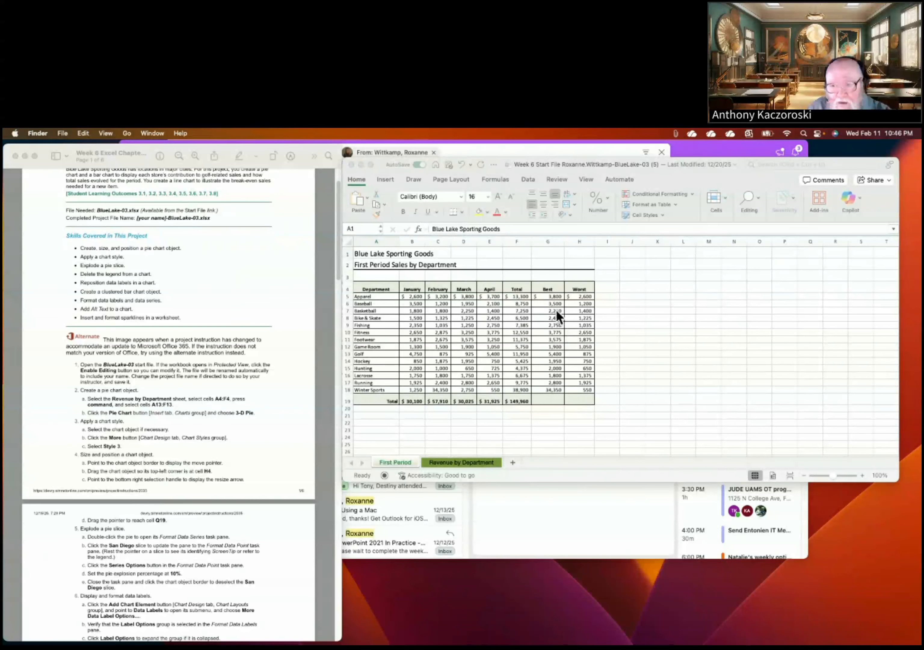
click(840, 476)
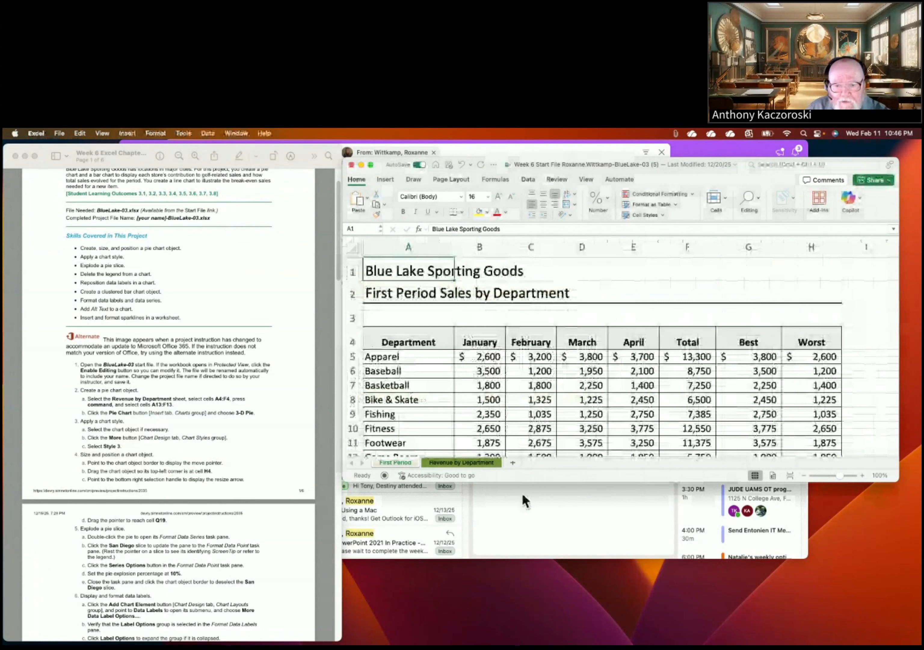
drag(531, 482, 514, 640)
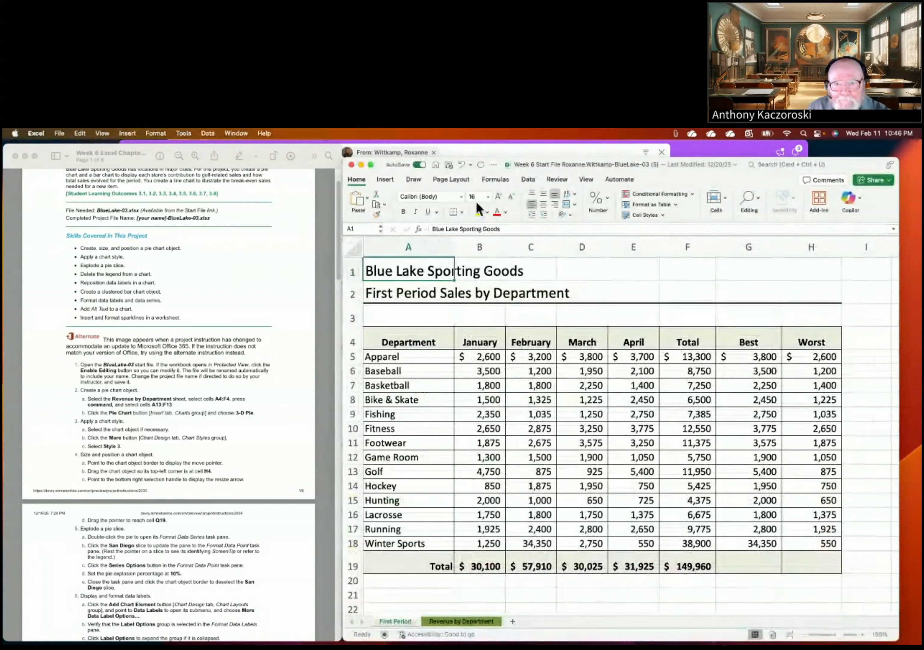
drag(488, 157, 488, 143)
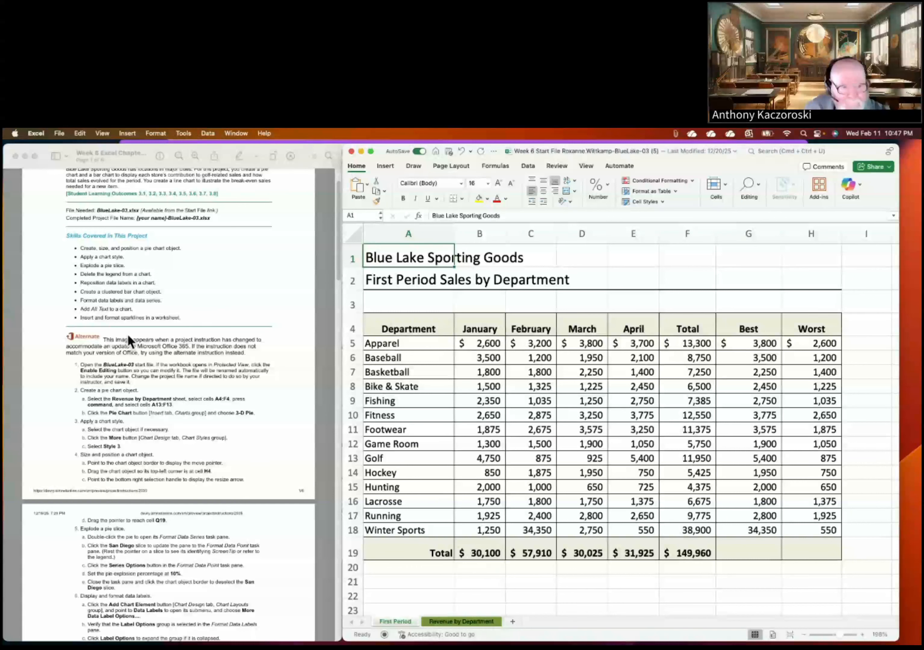
scroll(132, 335, down, 2)
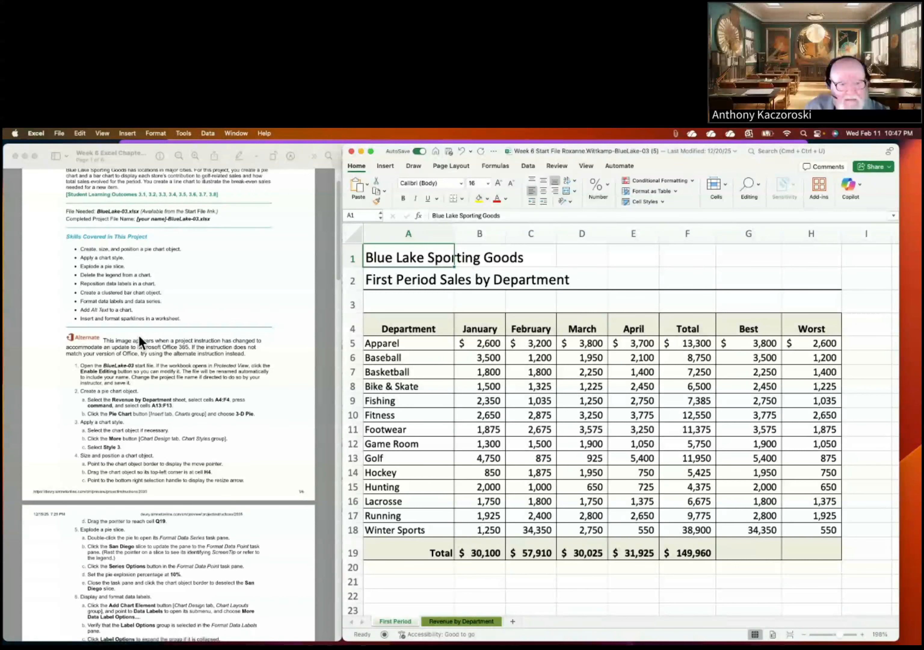
scroll(138, 335, down, 1)
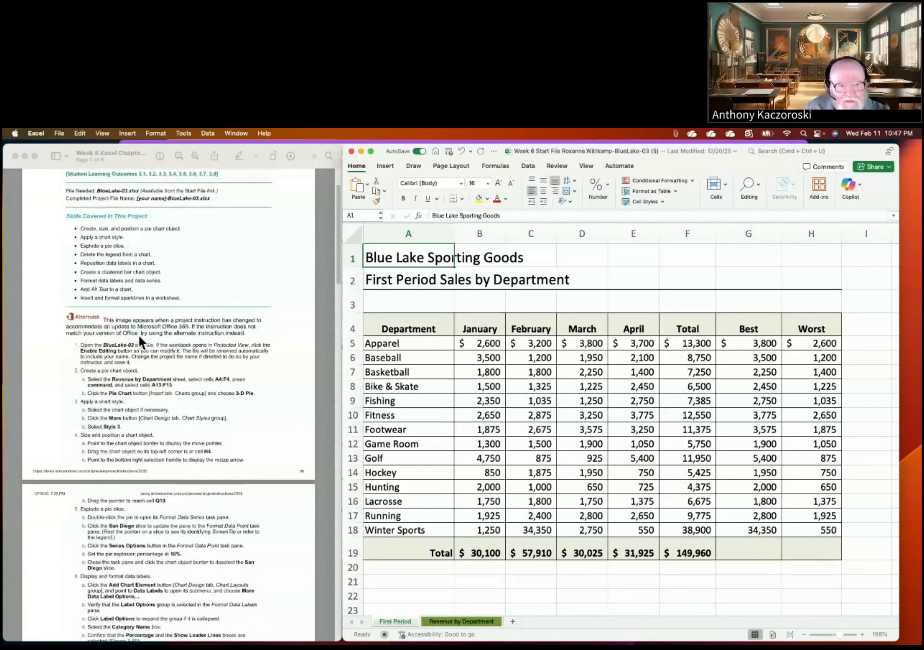
scroll(138, 335, down, 1)
scroll(138, 335, down, 1)
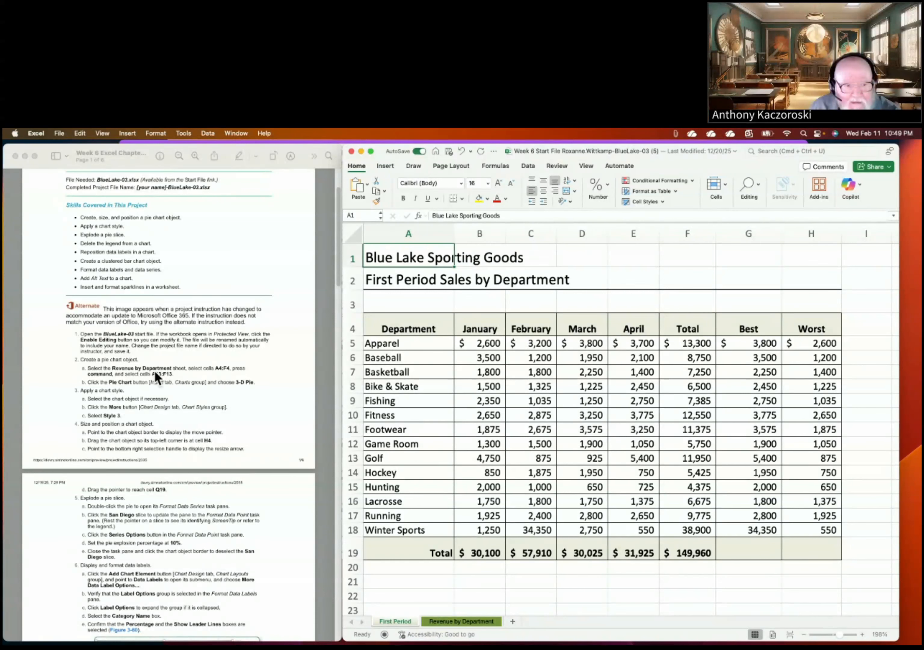
click(442, 621)
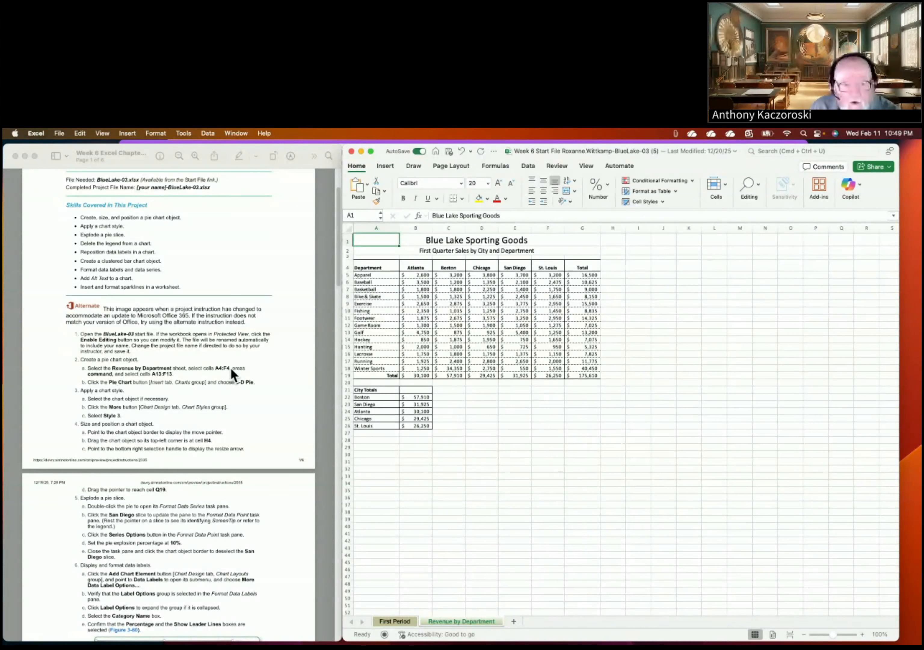
Step: Select the city headings A4:F4 together with the Golf row A13:F13
drag(376, 270, 548, 269)
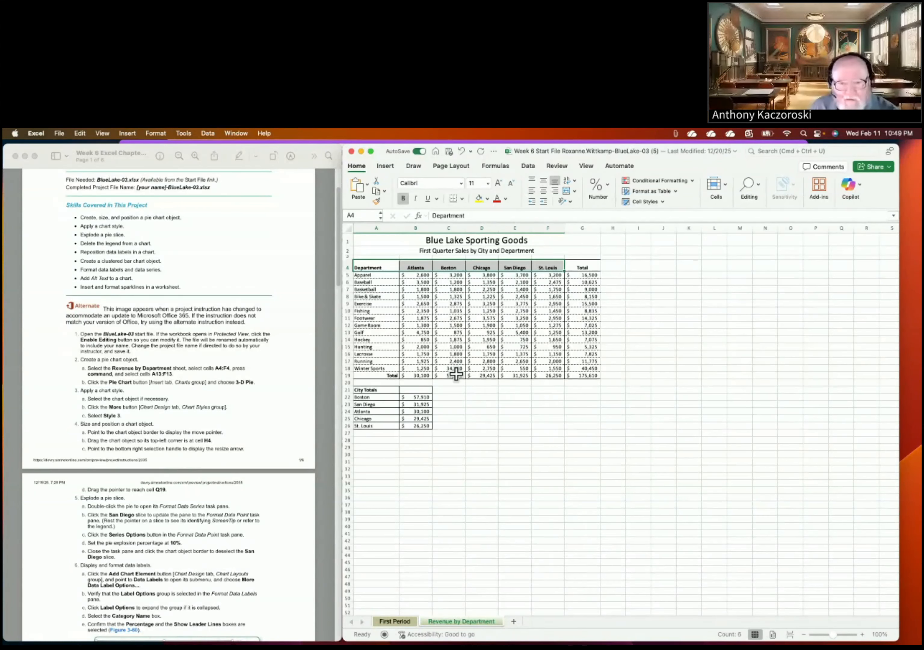
super+click(371, 332)
drag(370, 332, 546, 332)
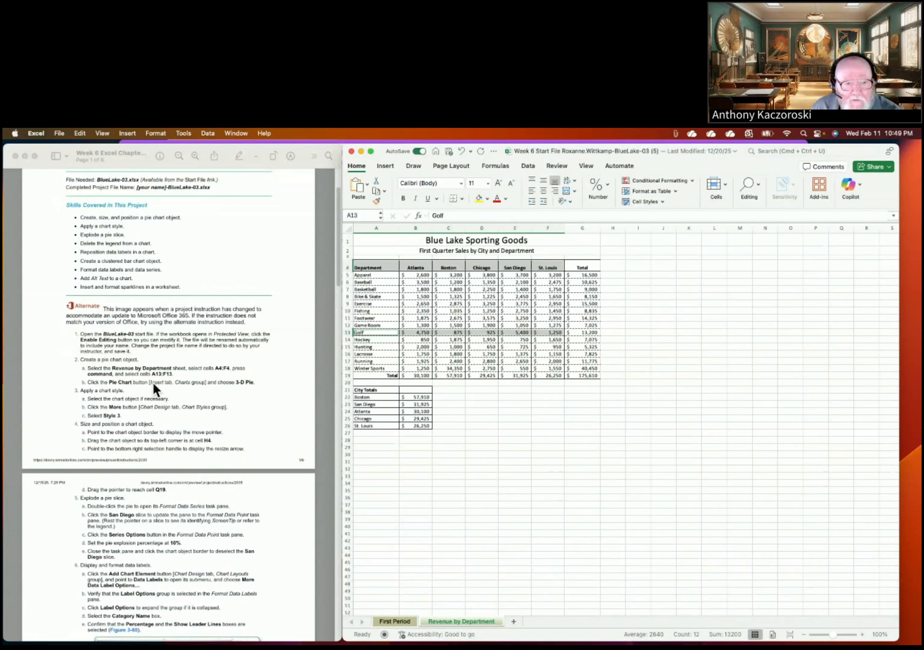
Step: Insert a 3-D Pie chart of the Golf sales from the Insert tab's Pie dropdown
click(388, 167)
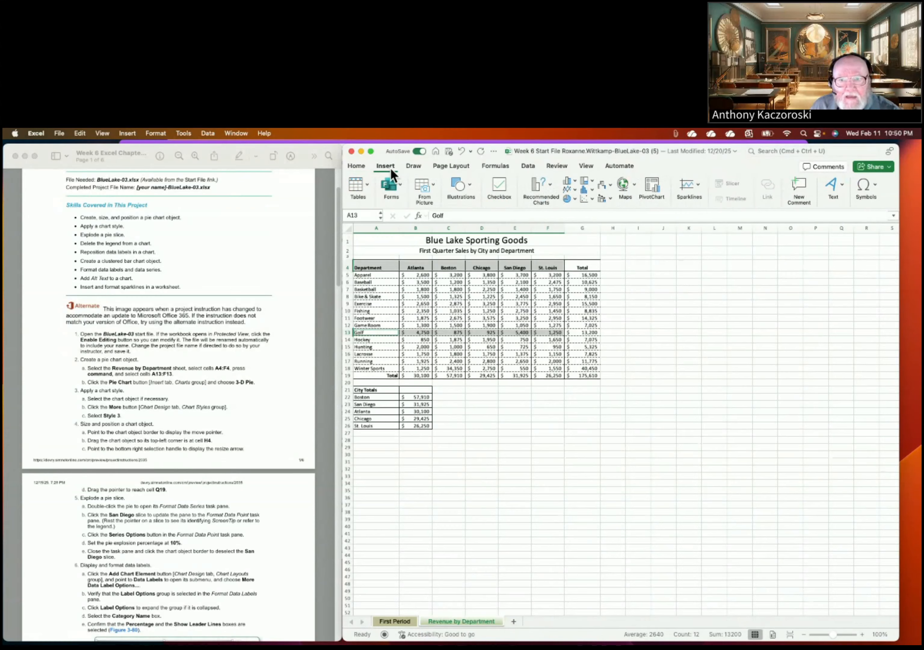
click(550, 189)
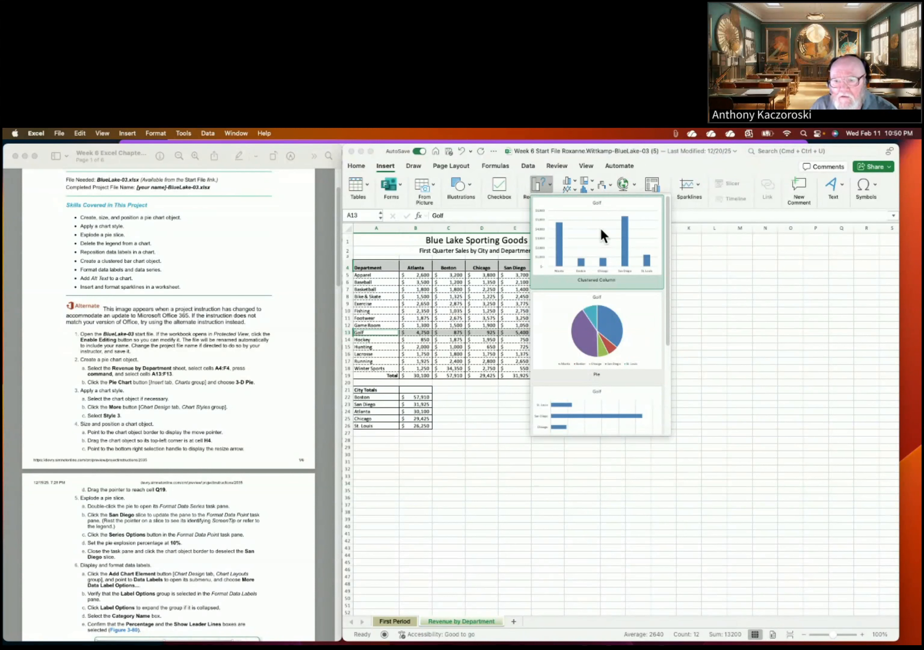
click(544, 180)
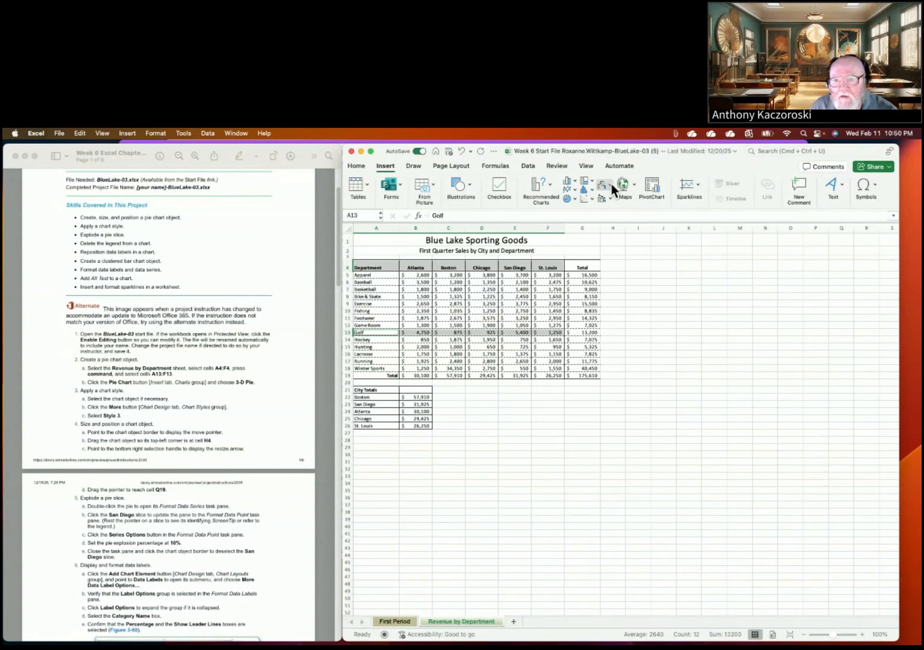
click(575, 199)
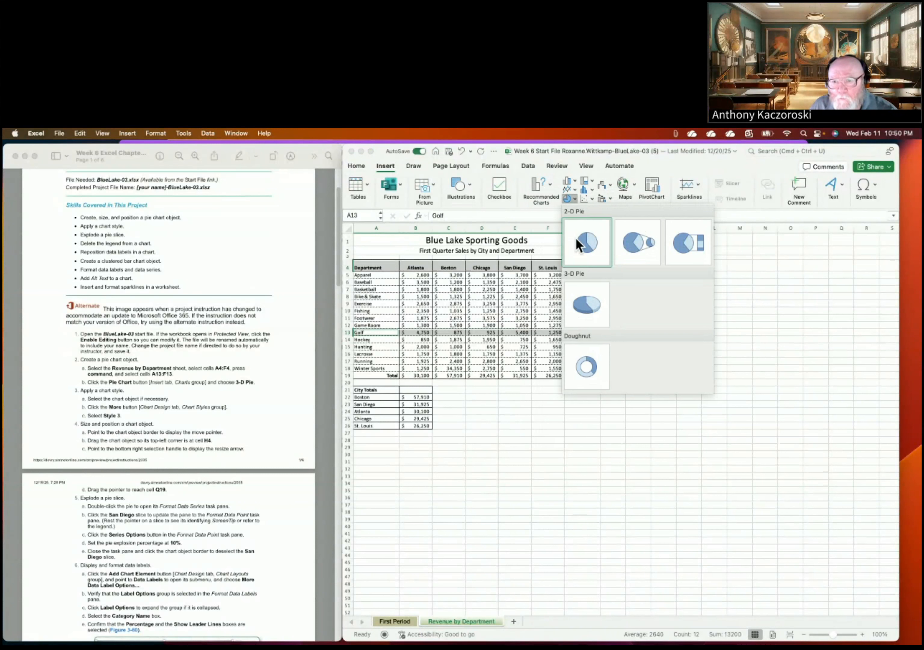
click(577, 305)
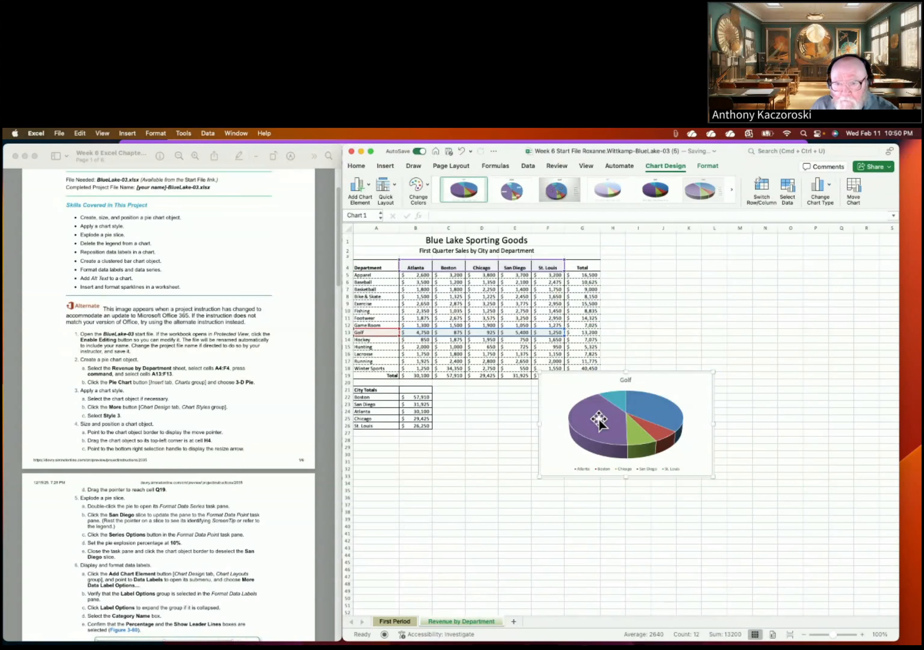
Step: Reposition the Golf pie chart and apply chart Style 3
mouse_move(646, 439)
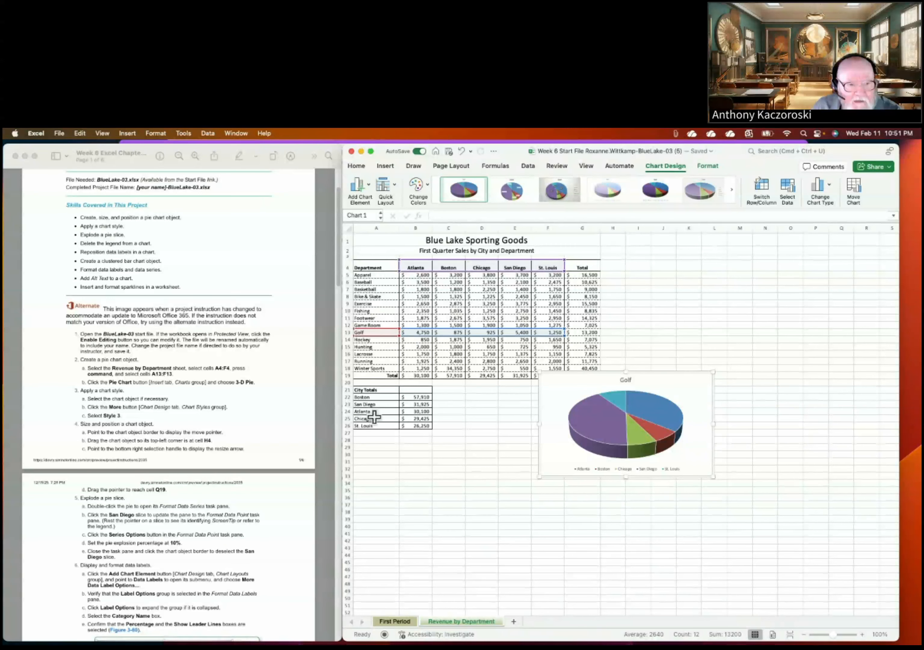
click(675, 411)
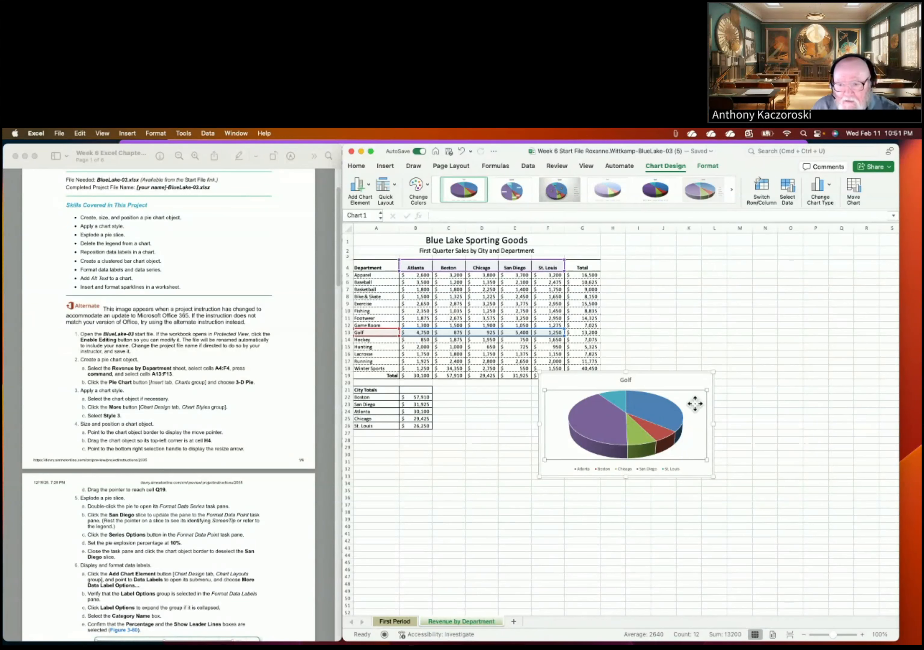
click(689, 390)
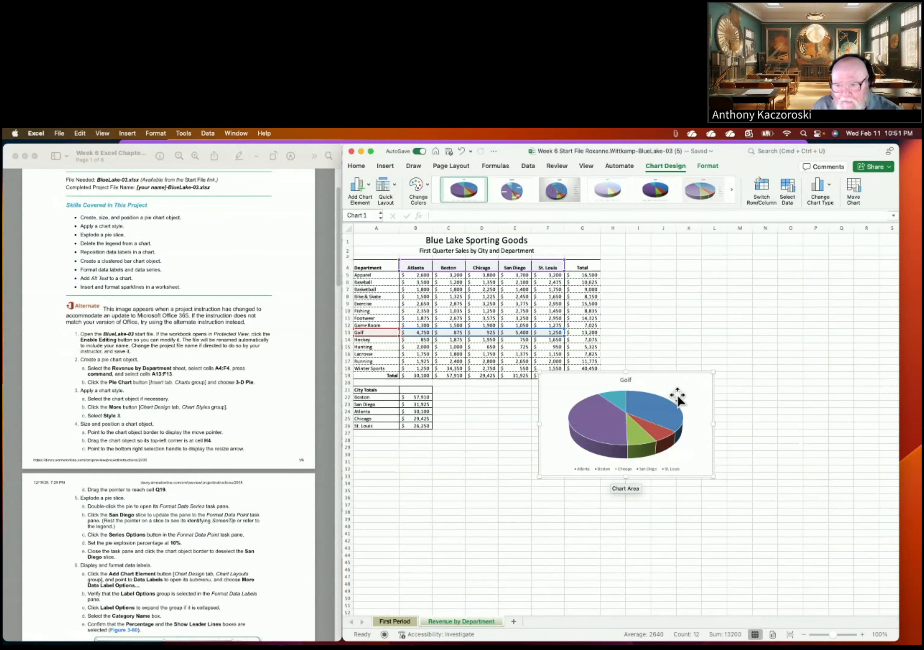
click(510, 489)
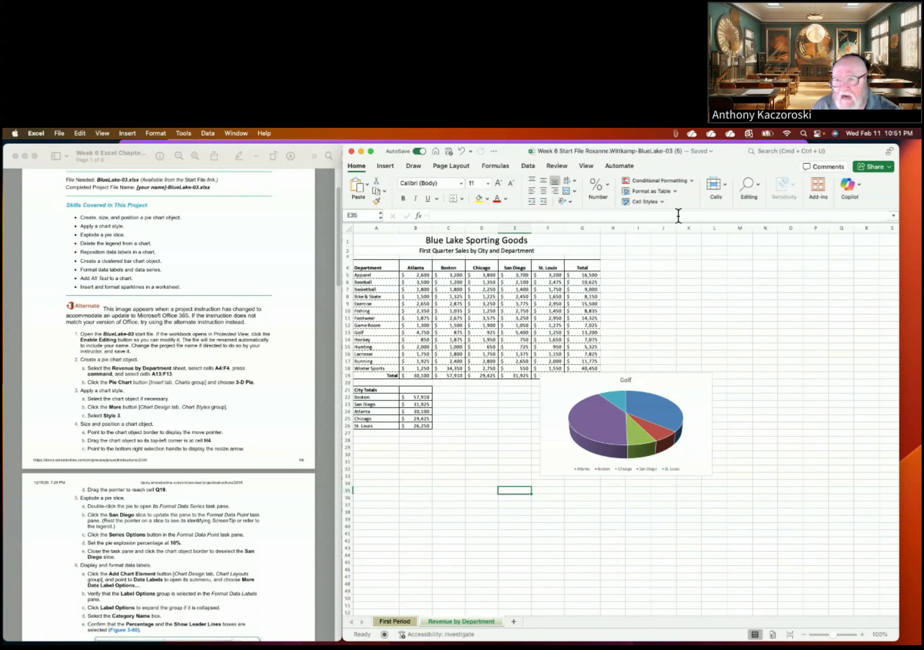
click(577, 386)
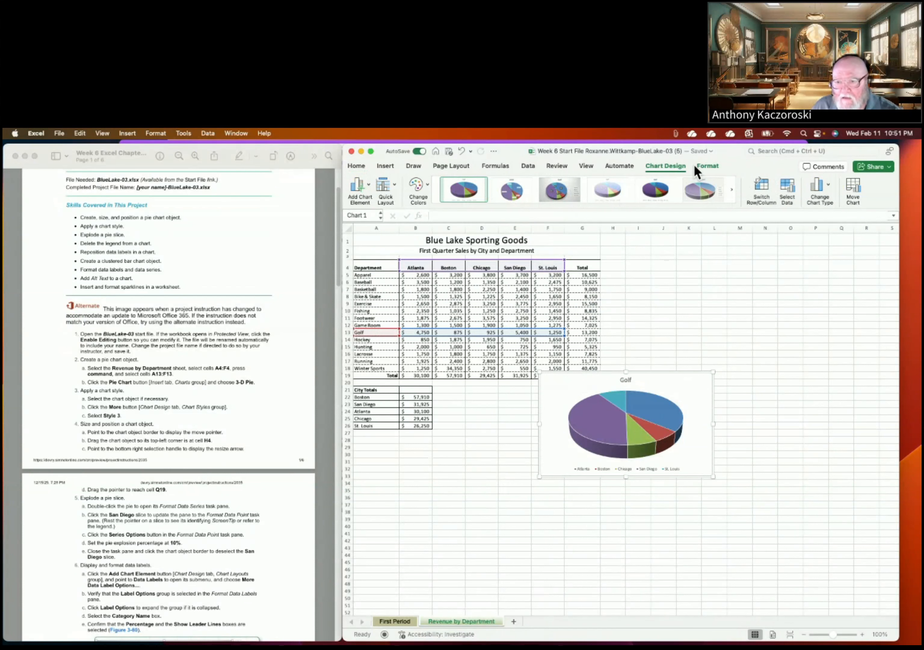
click(559, 392)
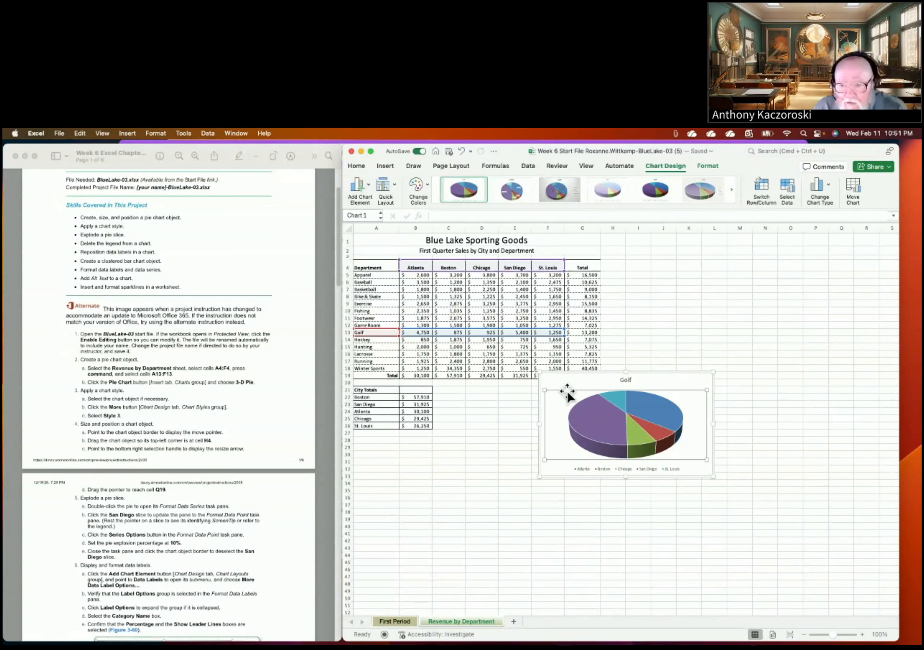
drag(567, 384, 620, 359)
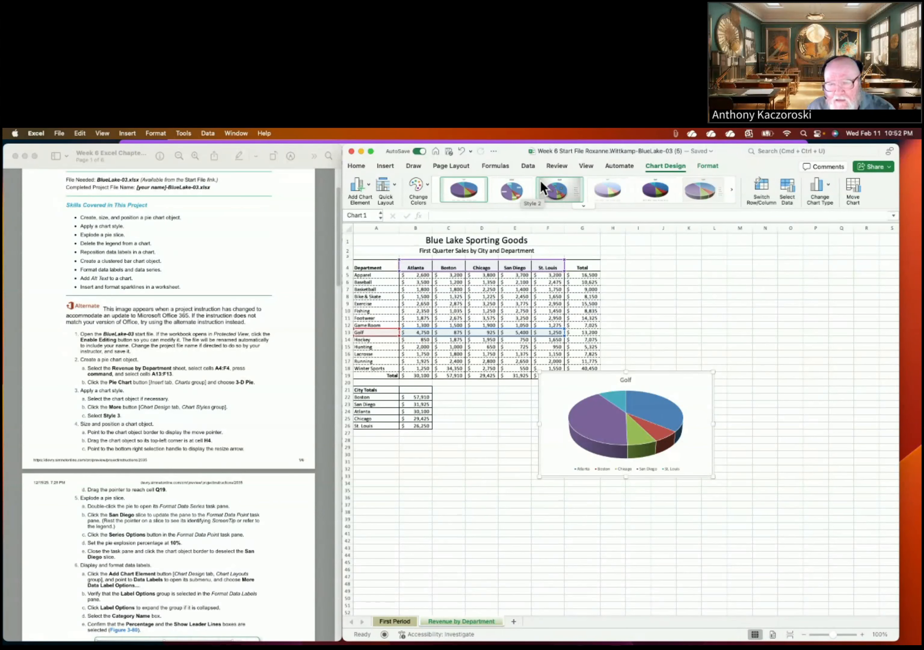
click(558, 188)
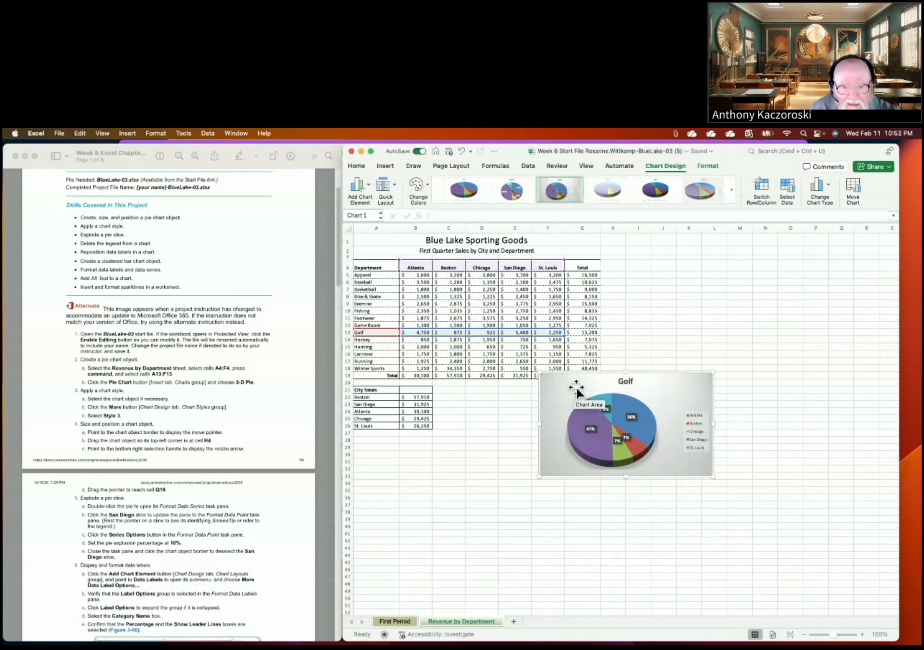
drag(577, 392, 638, 279)
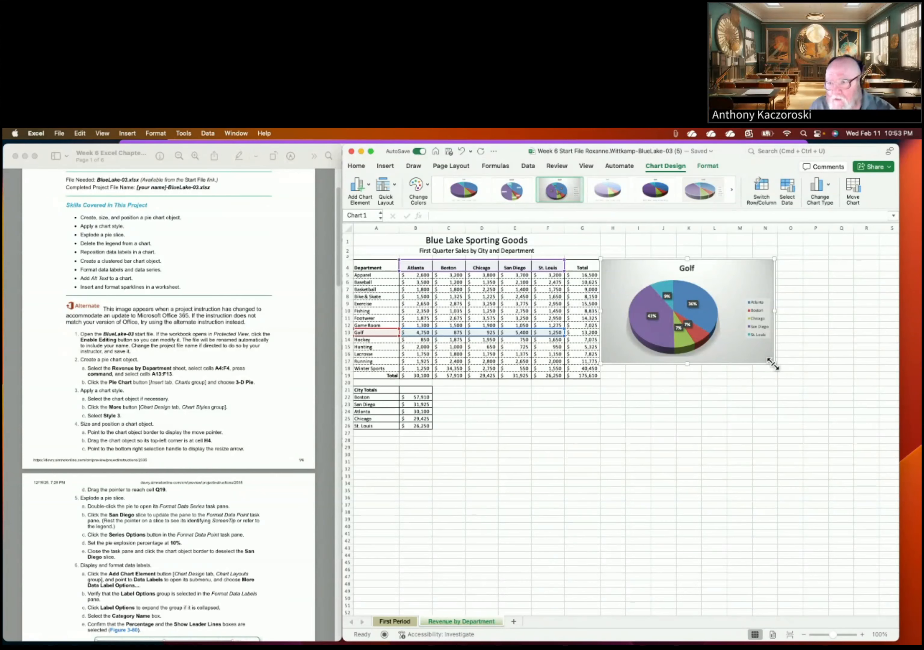
Step: Enlarge the Golf pie chart to span roughly H4 through Q19 beside the table
drag(773, 364, 855, 380)
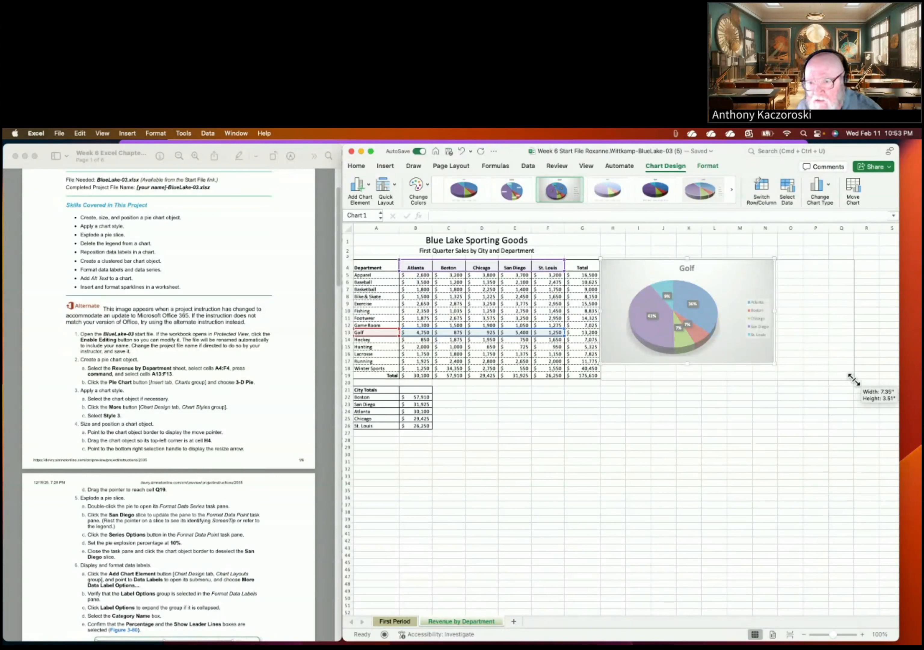
drag(854, 380, 854, 380)
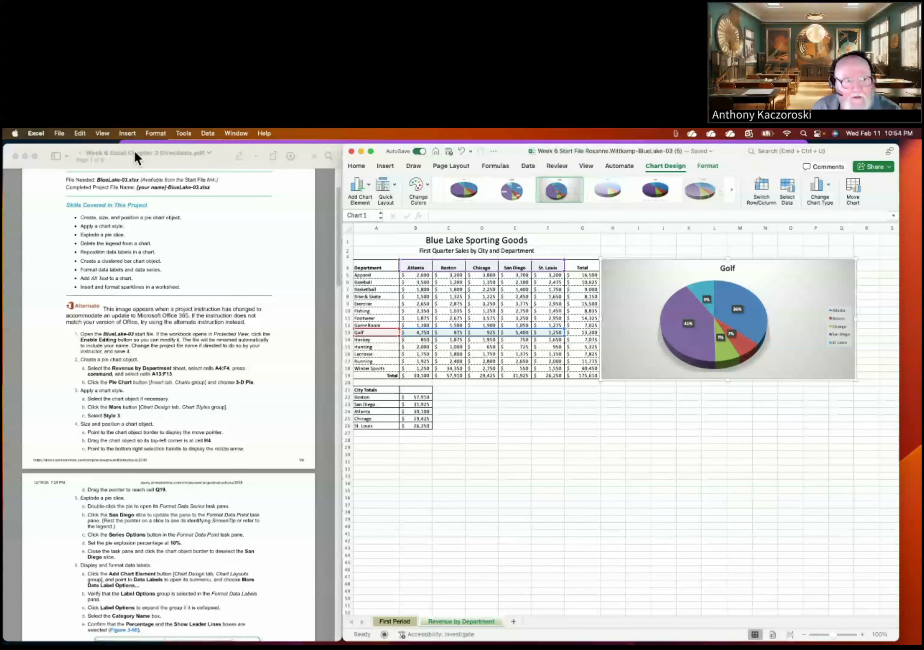
Step: Move the PDF directions off screen, maximize Excel, and open Format Data Series for the pie
drag(134, 153, 854, 325)
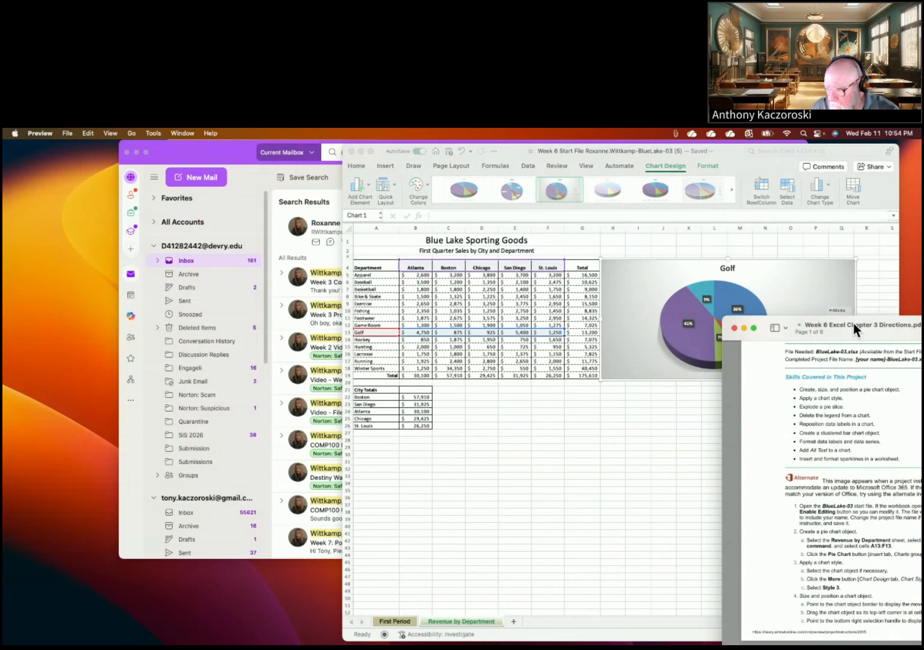
drag(854, 325, 922, 328)
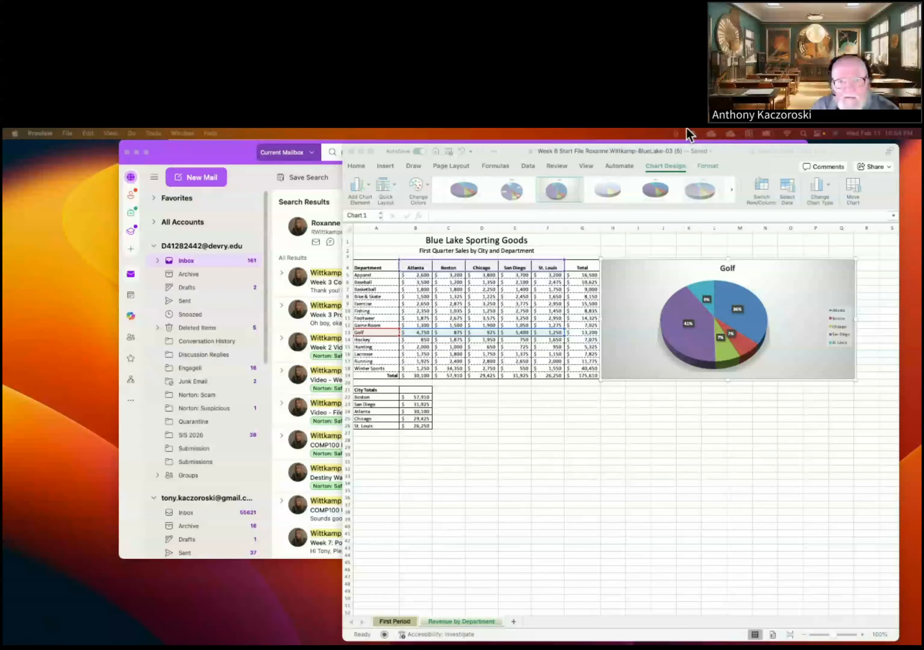
double_click(600, 151)
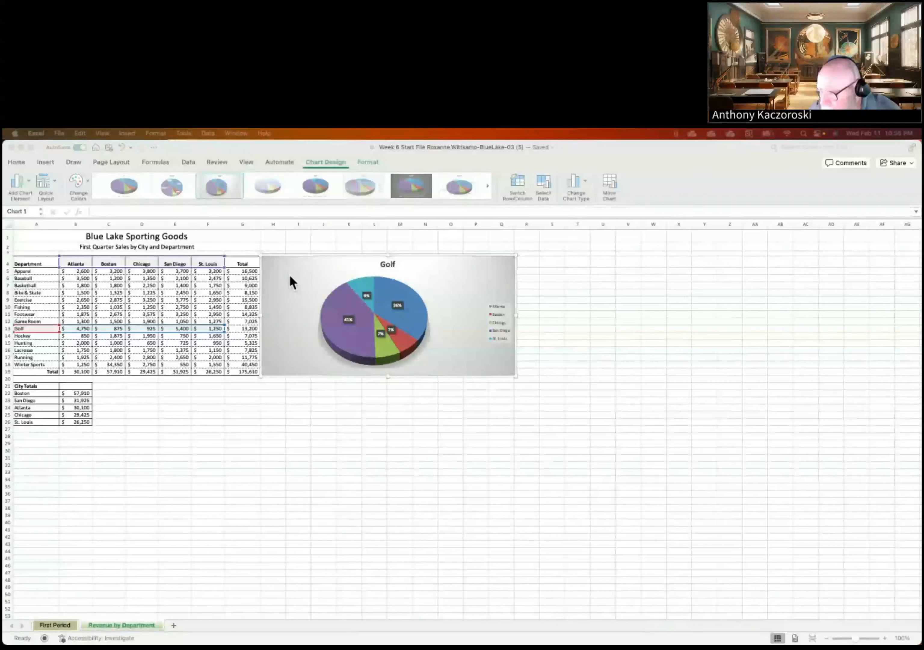
double_click(379, 304)
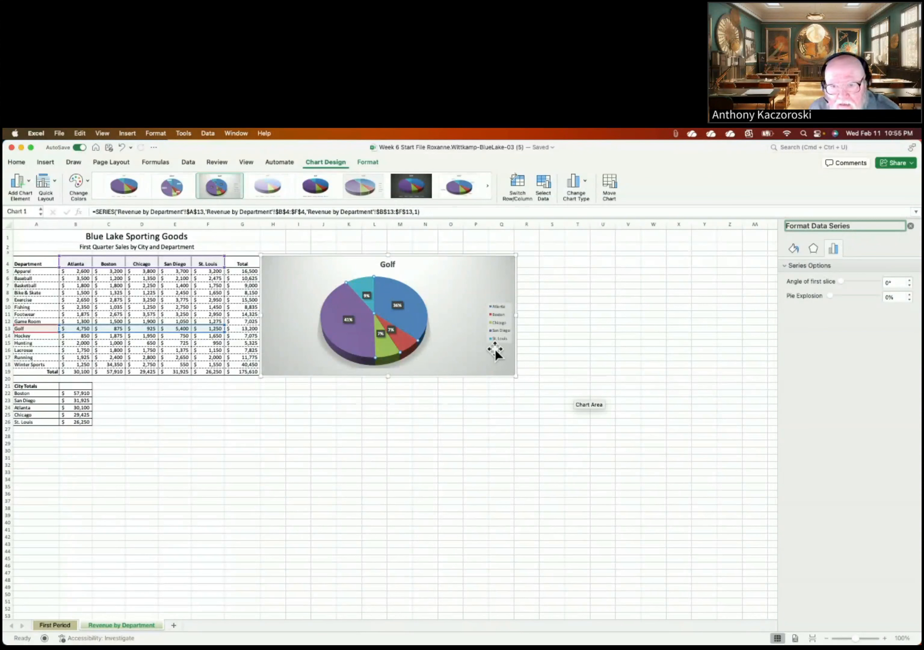
Step: Explode the San Diego slice by 10% point explosion and close the formatting pane
click(346, 335)
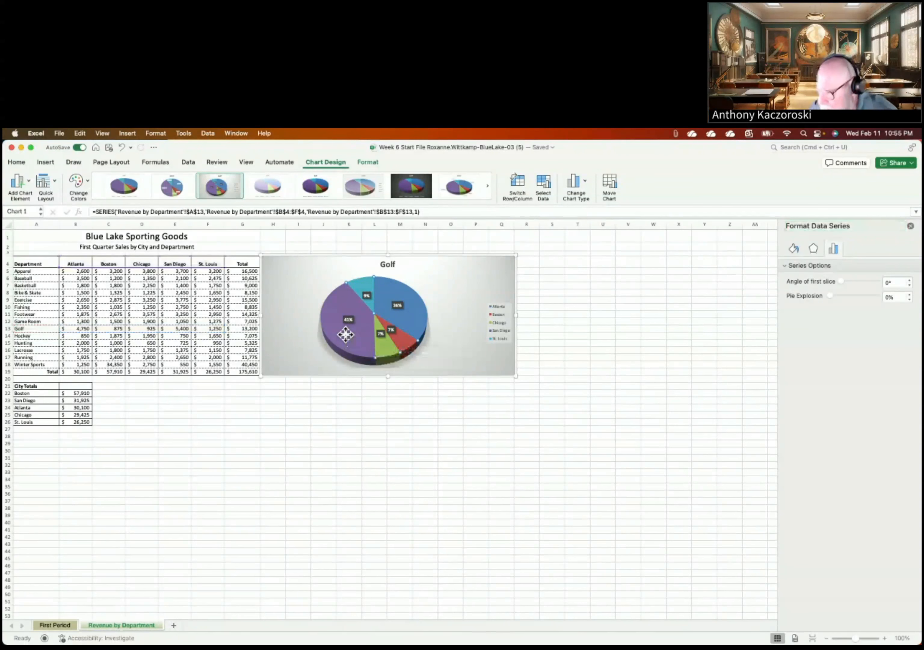
click(346, 335)
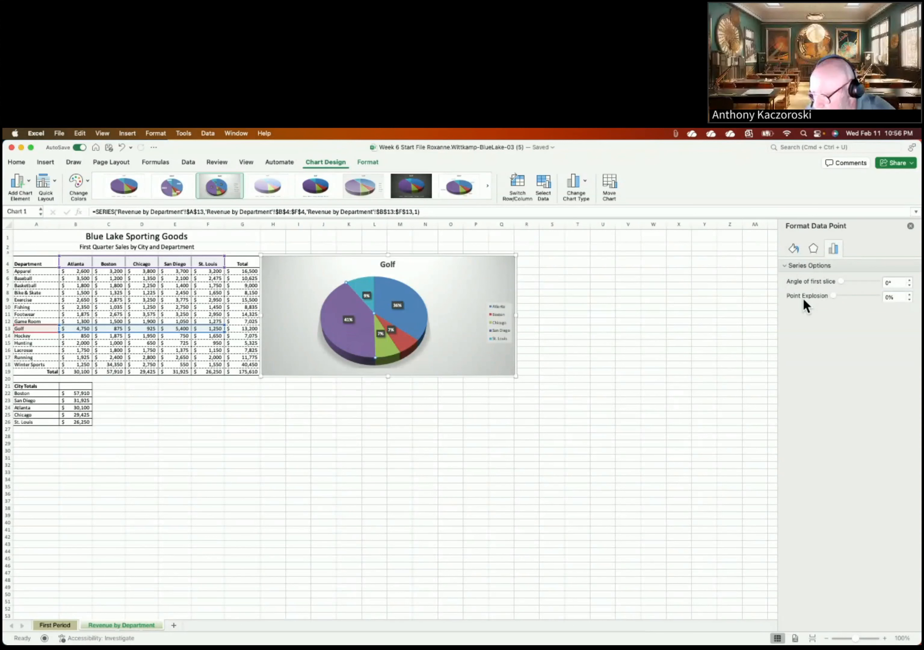
click(909, 293)
click(909, 294)
click(909, 294)
click(909, 294)
click(909, 294)
click(909, 294)
click(909, 294)
click(909, 294)
click(908, 294)
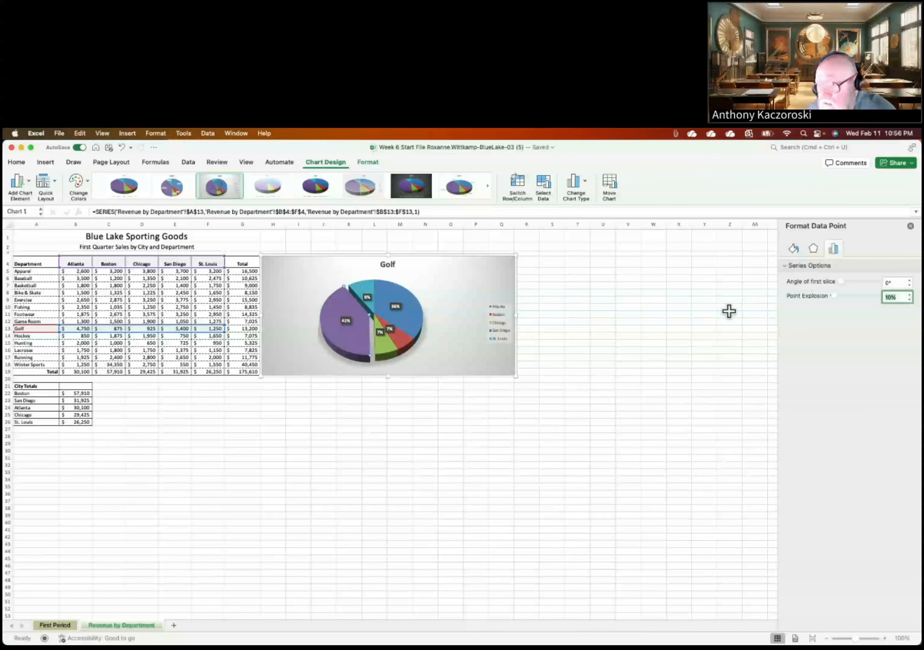
click(911, 226)
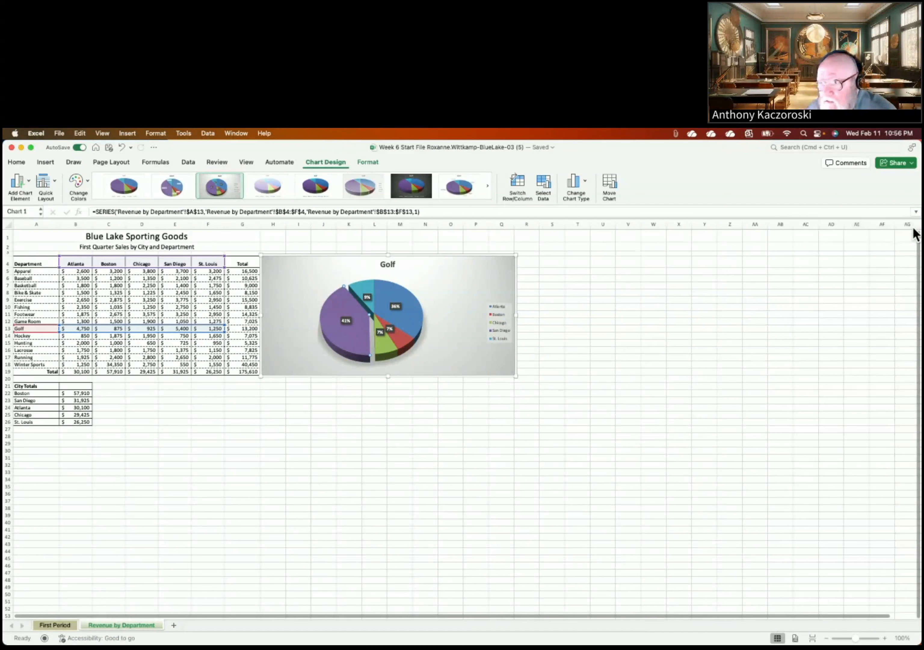
click(464, 259)
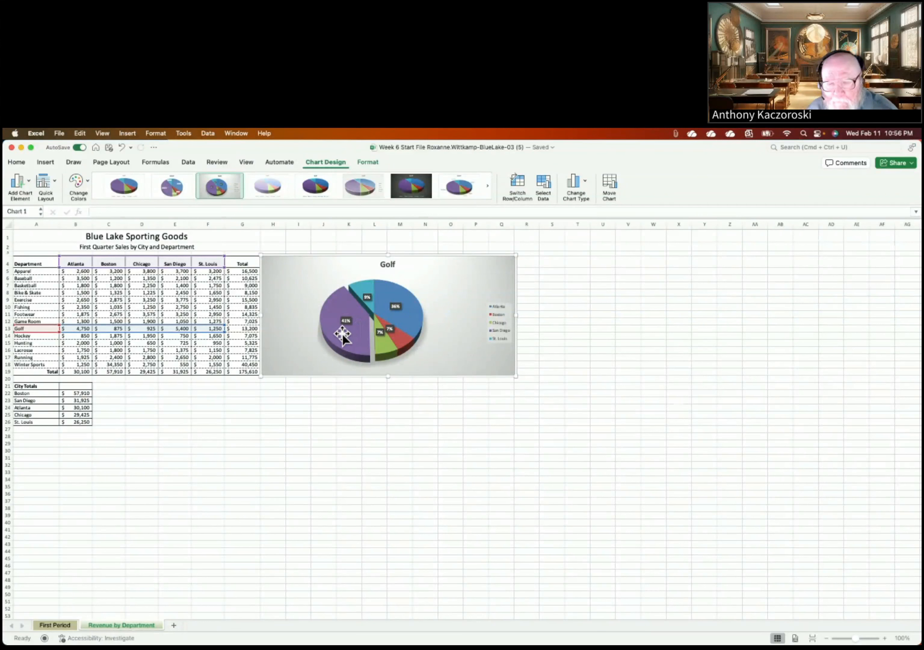
mouse_move(348, 353)
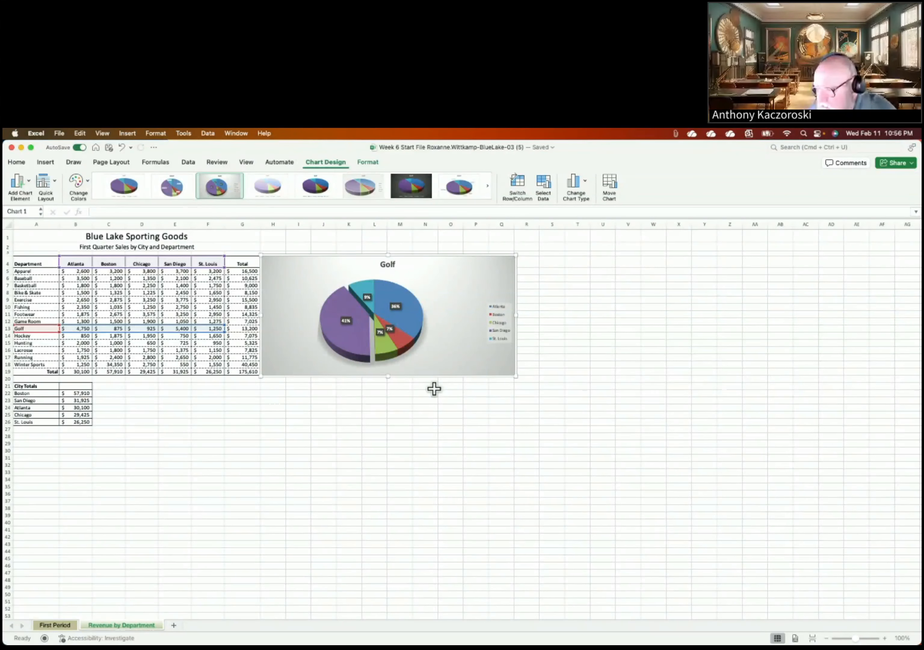
Step: Open More Data Label Options for the Golf pie from Add Chart Element > Data Labels
click(25, 185)
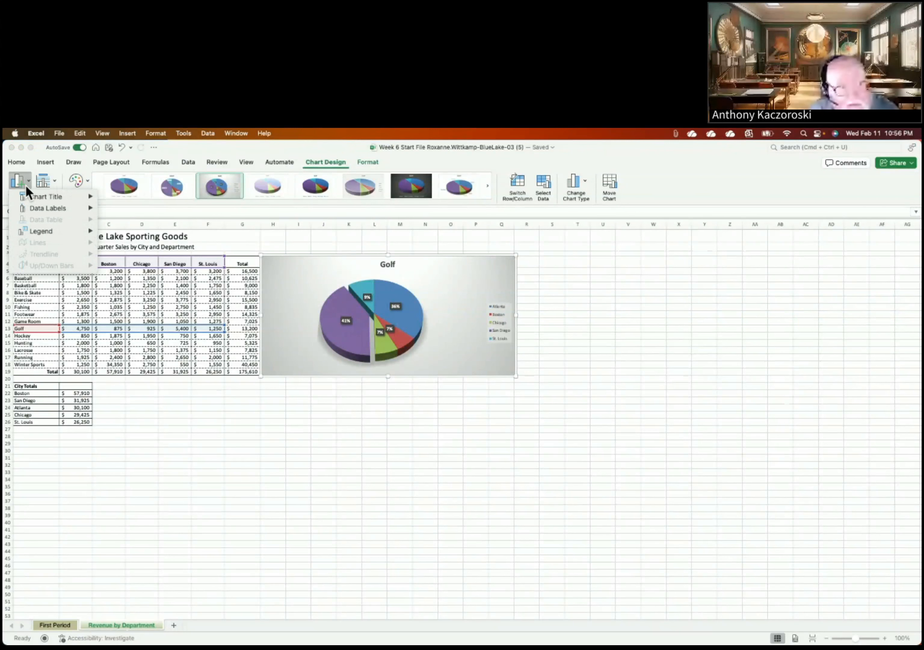
mouse_move(30, 208)
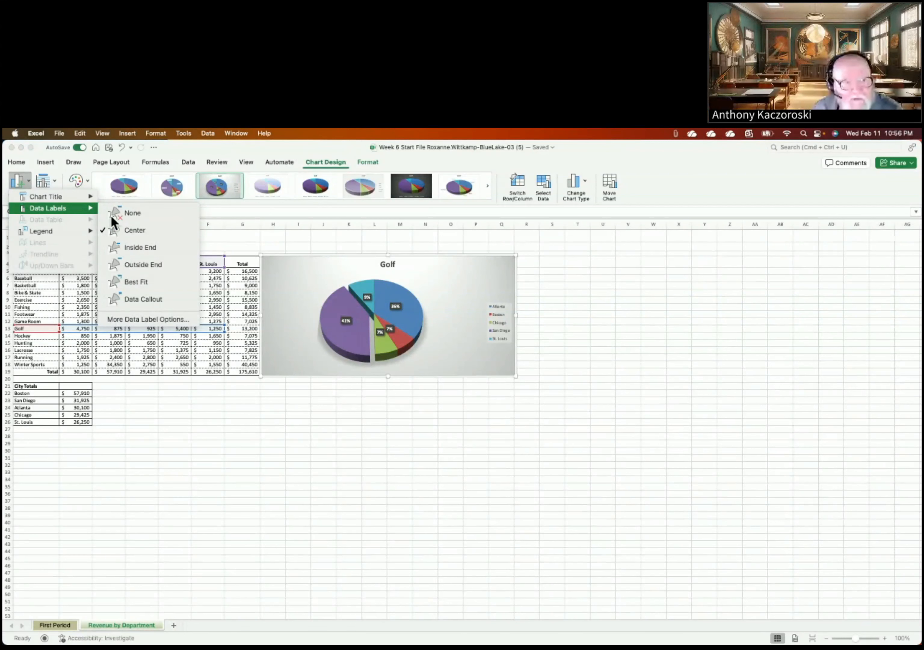
click(137, 319)
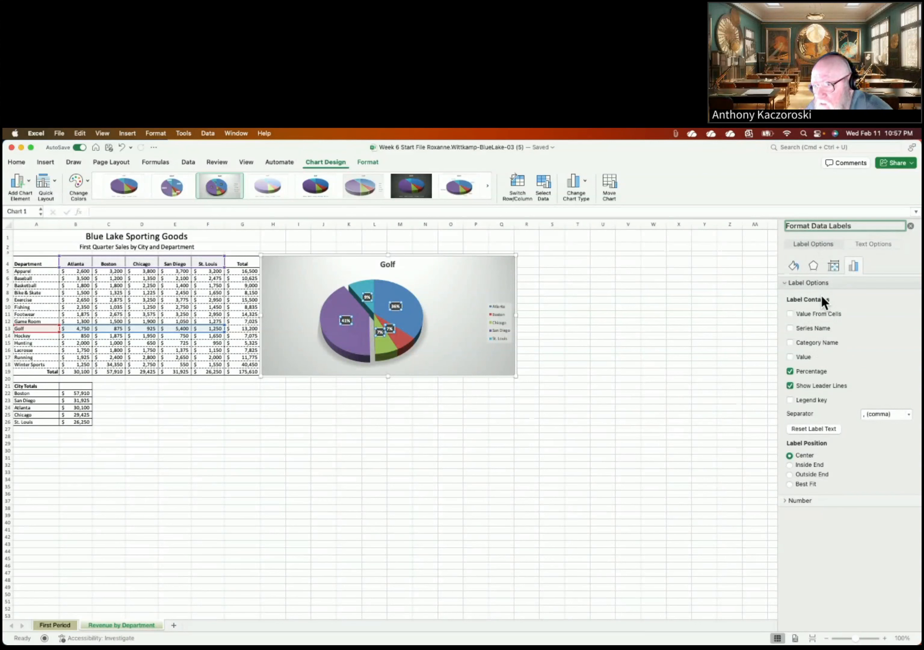
Step: Turn on Category Name so the labels show each city alongside its percentage
click(791, 342)
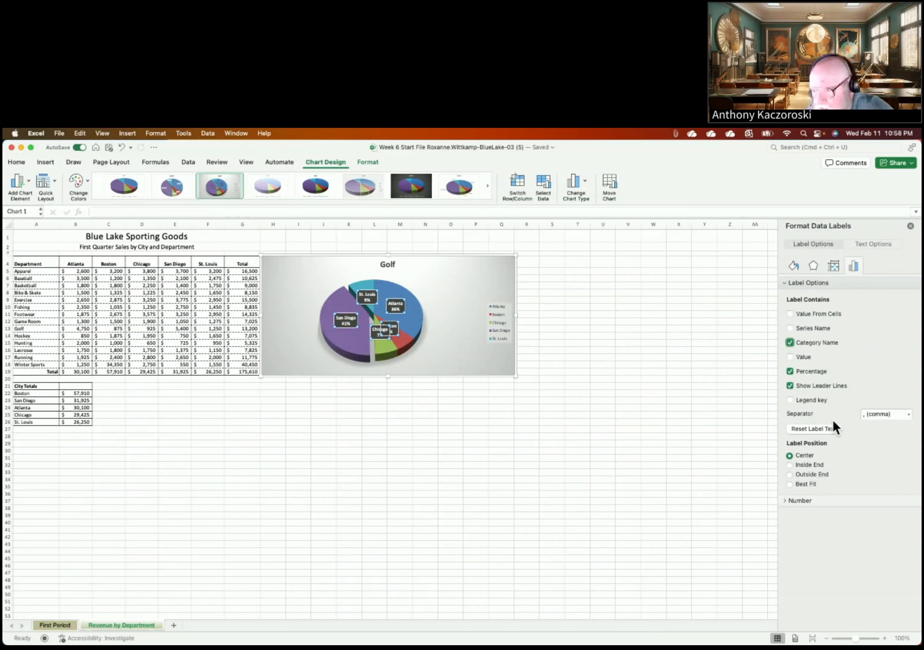
Step: Use a space separator so each Golf pie label reads like 'San Diego 41%'
click(910, 418)
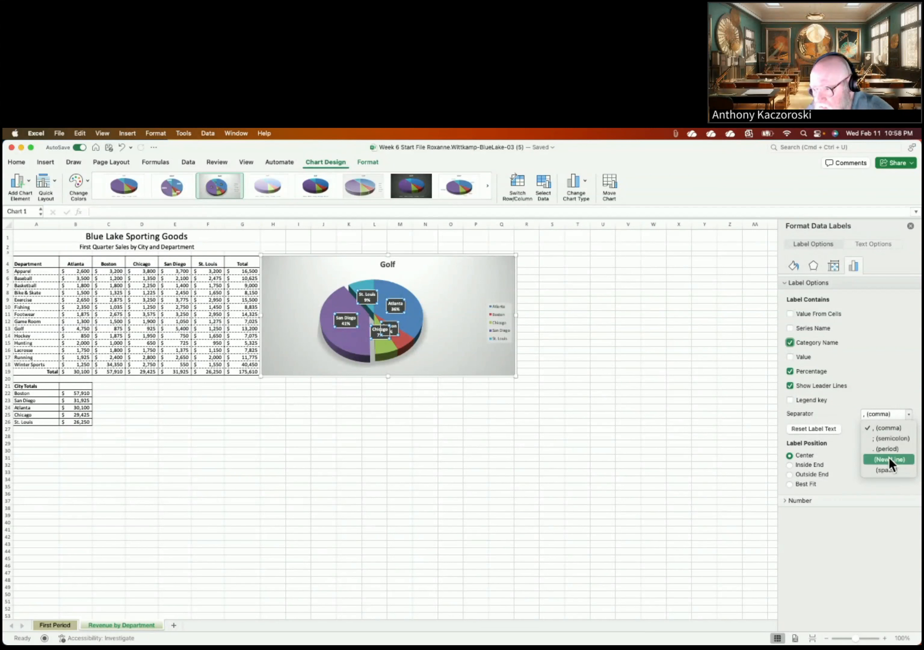
click(887, 470)
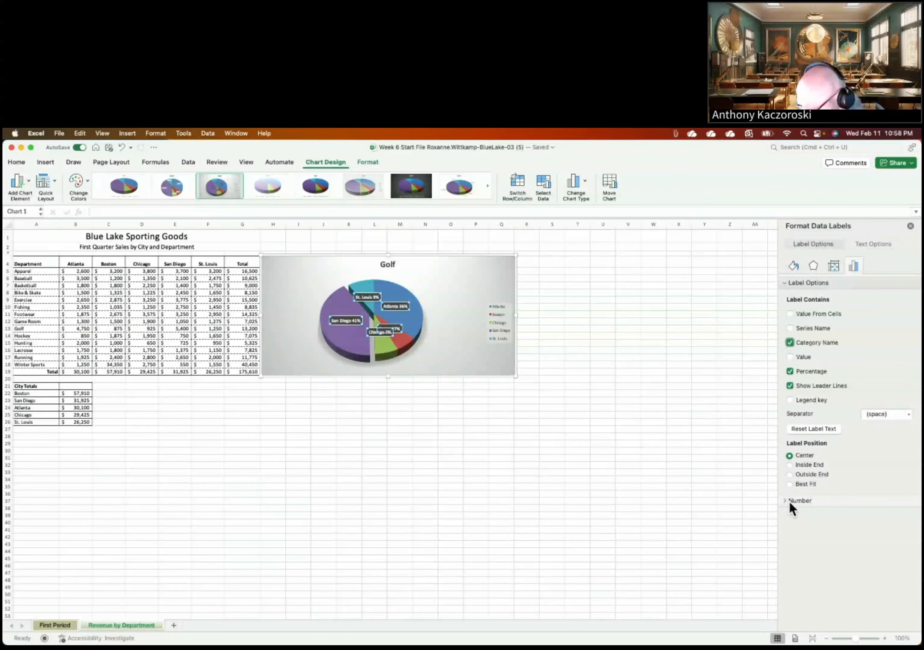
click(795, 266)
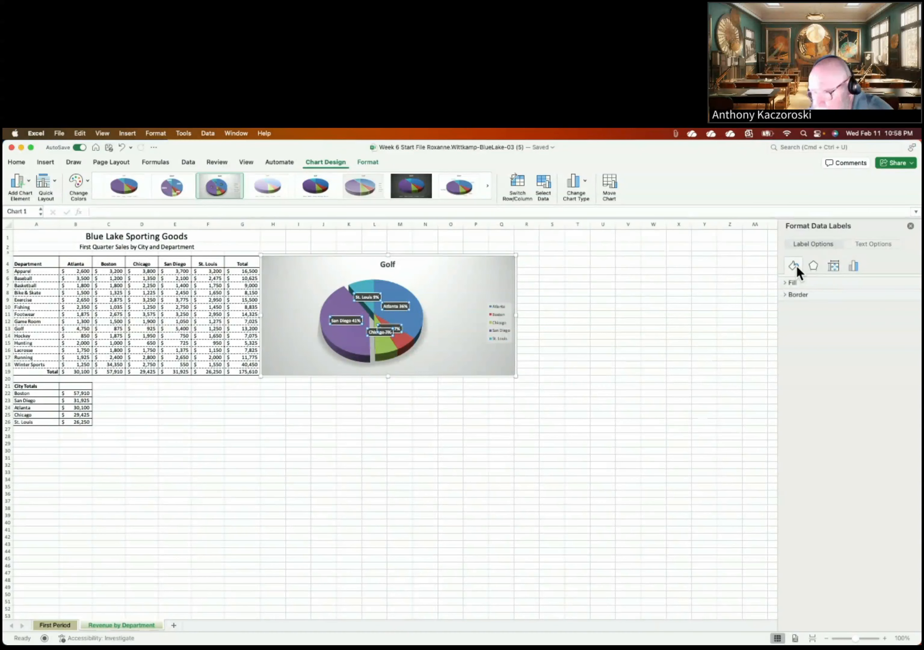
Step: Set the Golf pie data labels' fill to No fill
click(787, 285)
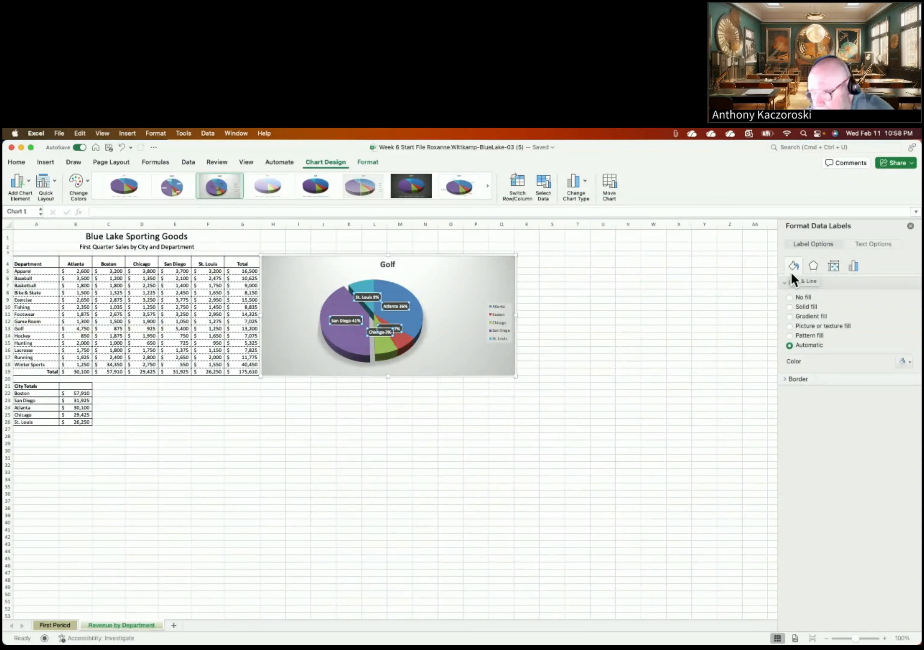
click(789, 296)
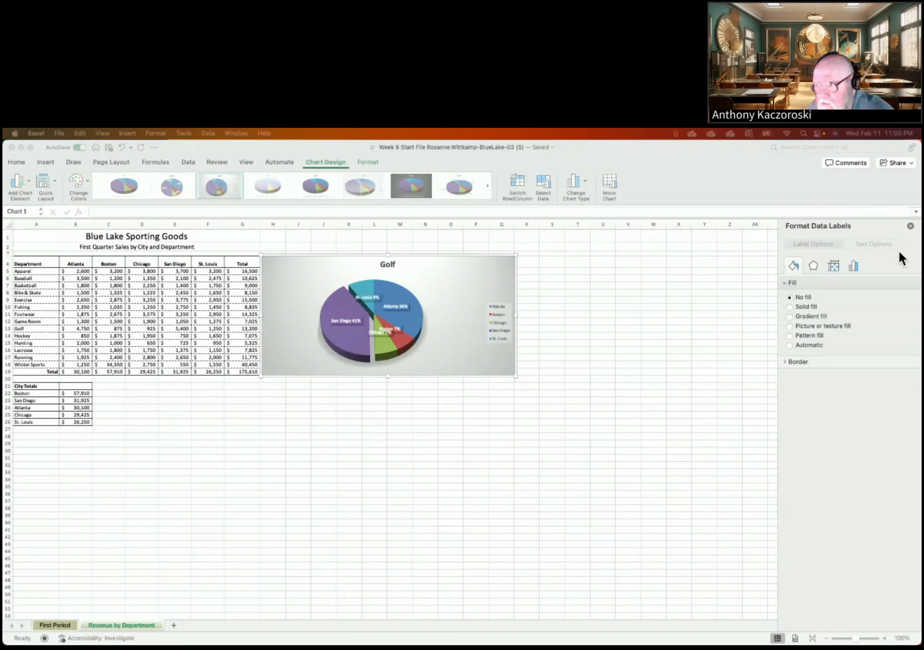
Step: Close the Format Data Labels pane and select the pie chart's legend
click(910, 228)
click(909, 227)
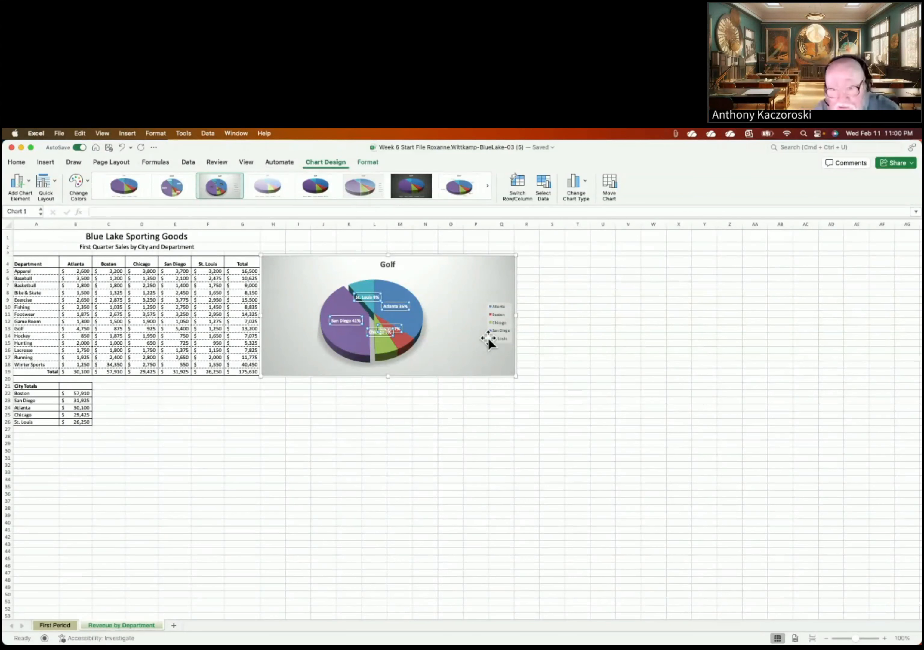
click(505, 324)
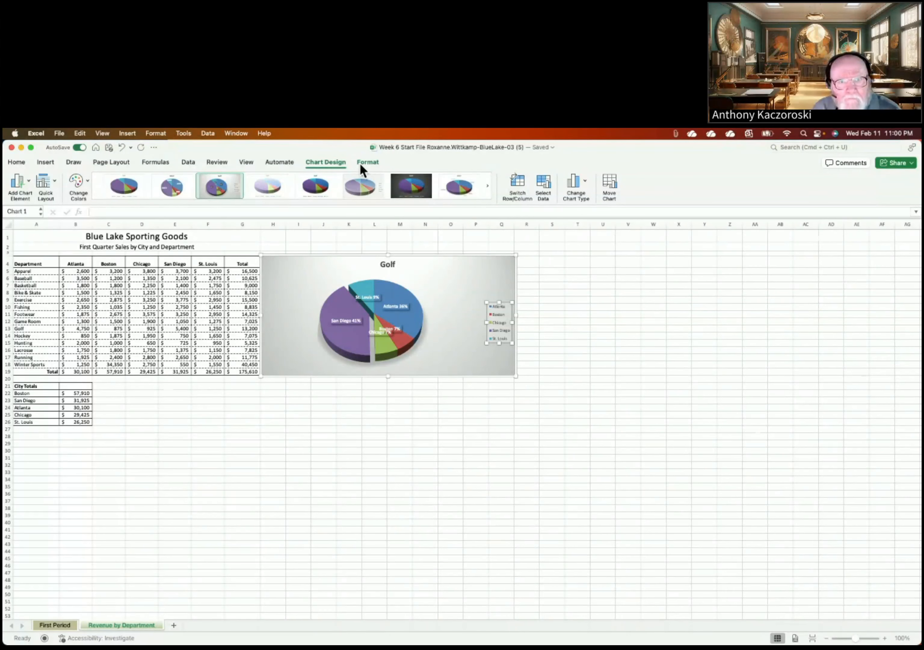
click(371, 165)
click(370, 160)
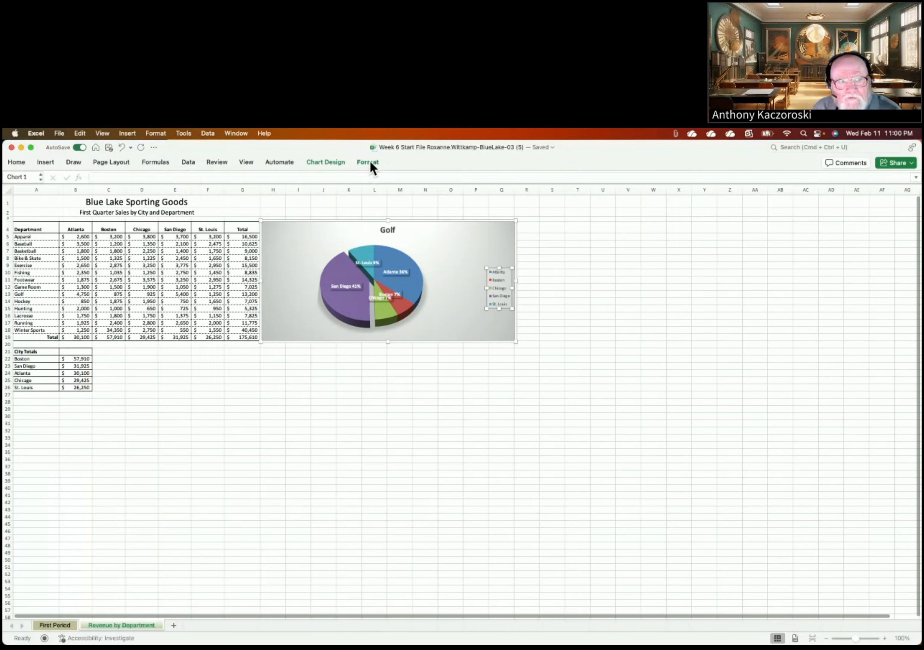
click(370, 160)
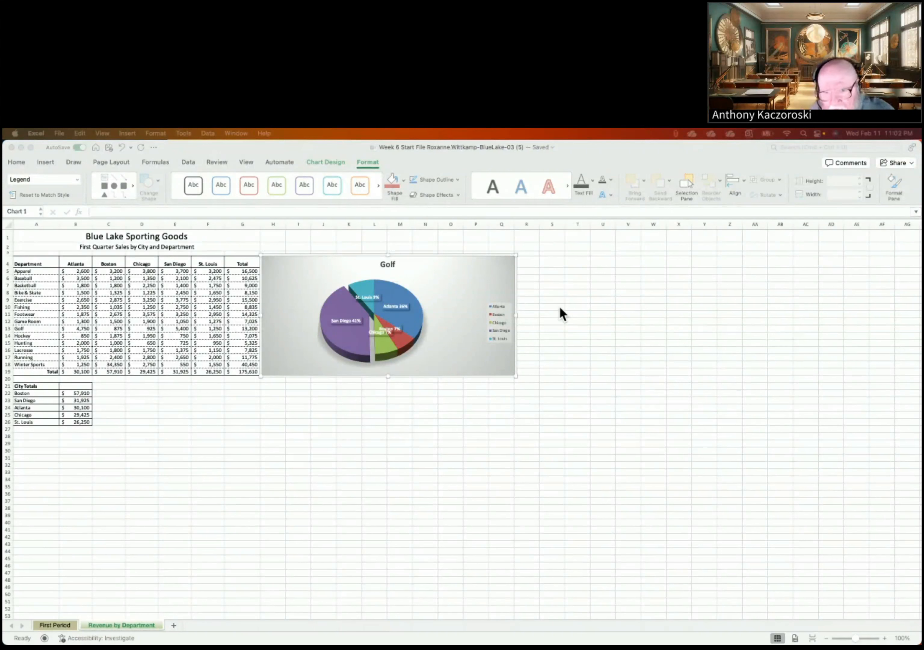
click(500, 327)
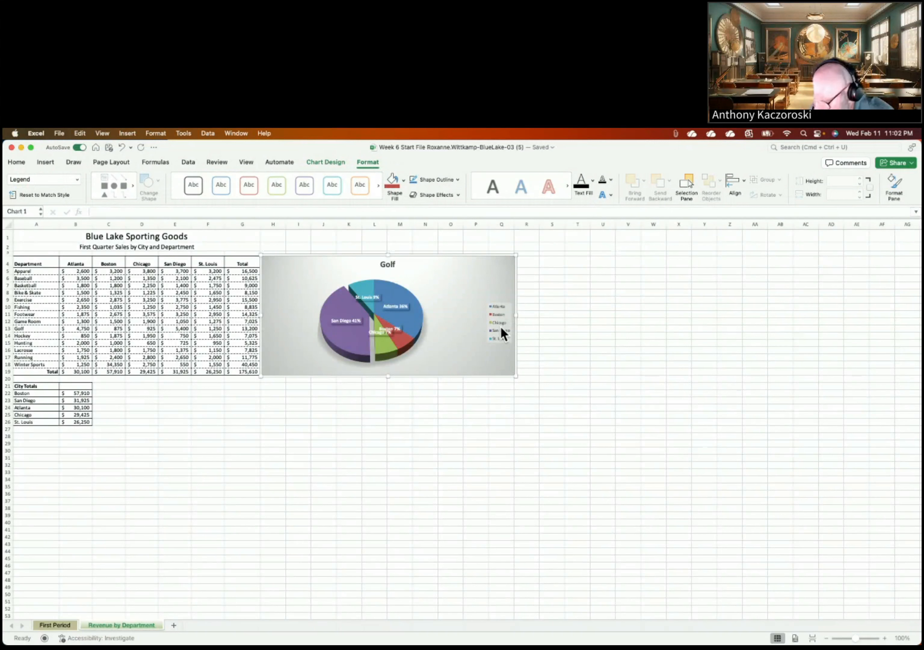
click(501, 329)
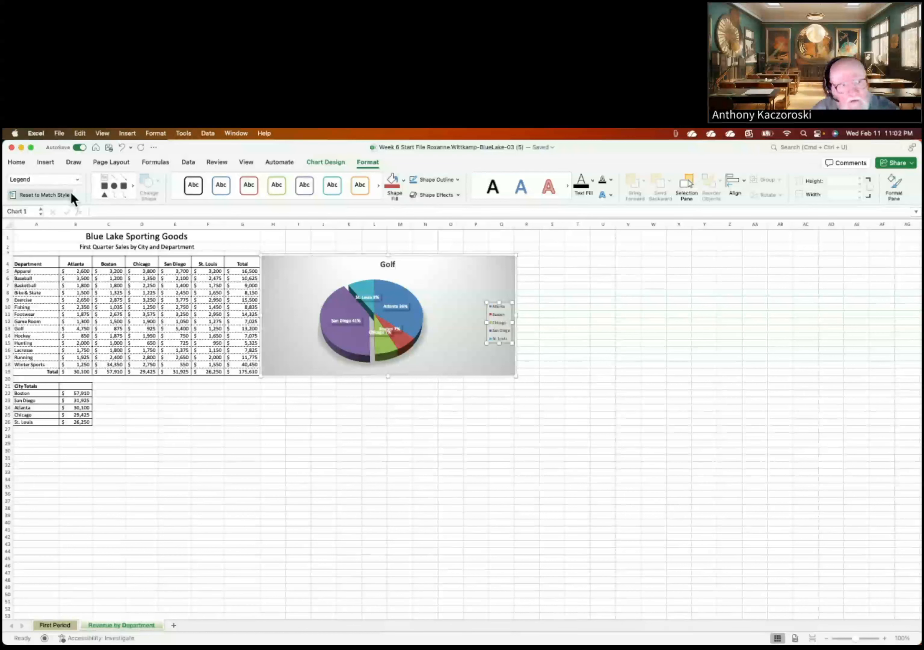
click(345, 159)
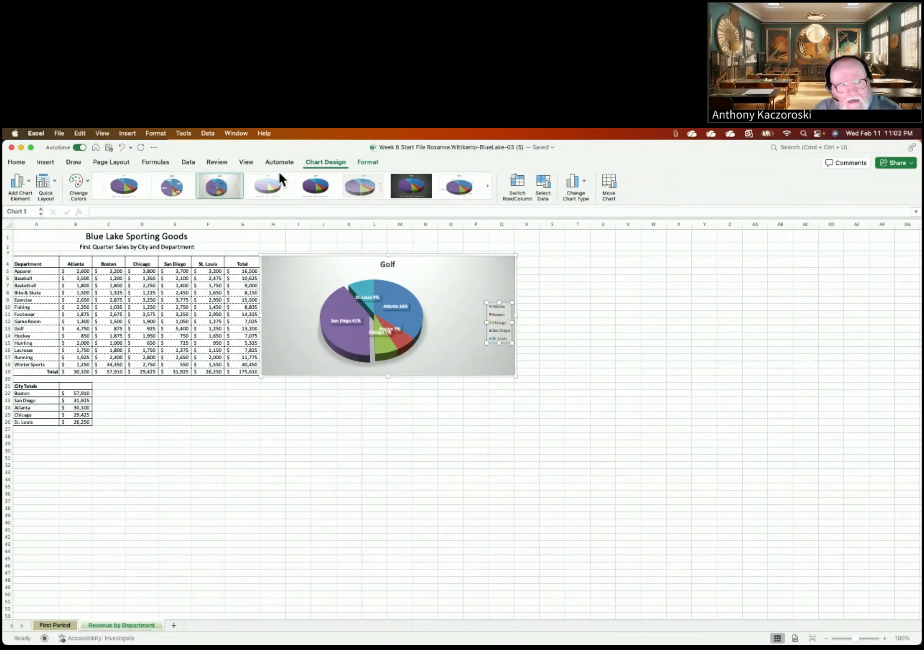
Step: Set the Golf pie's Legend to None, removing the city legend
click(26, 184)
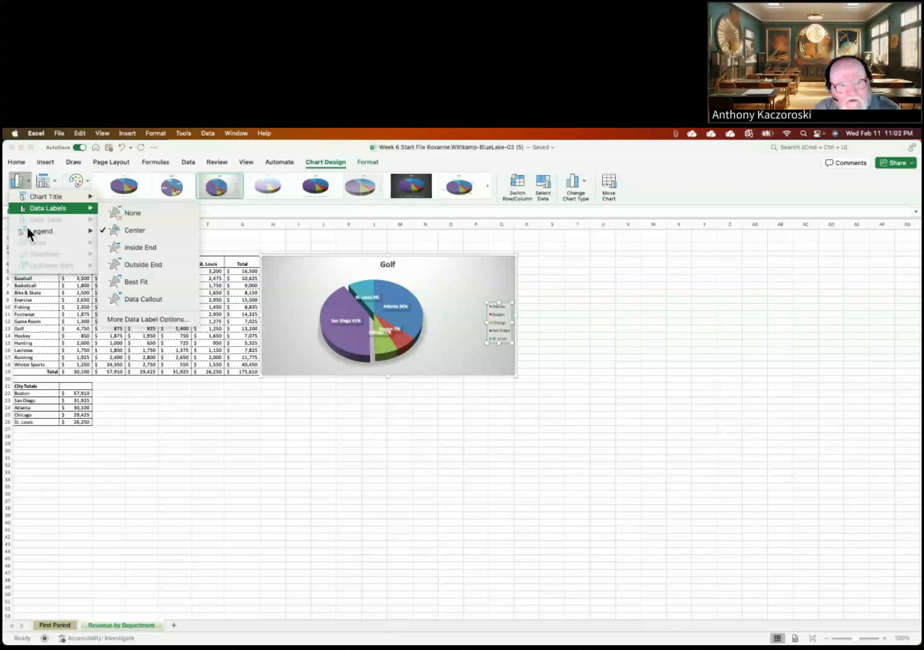
mouse_move(28, 231)
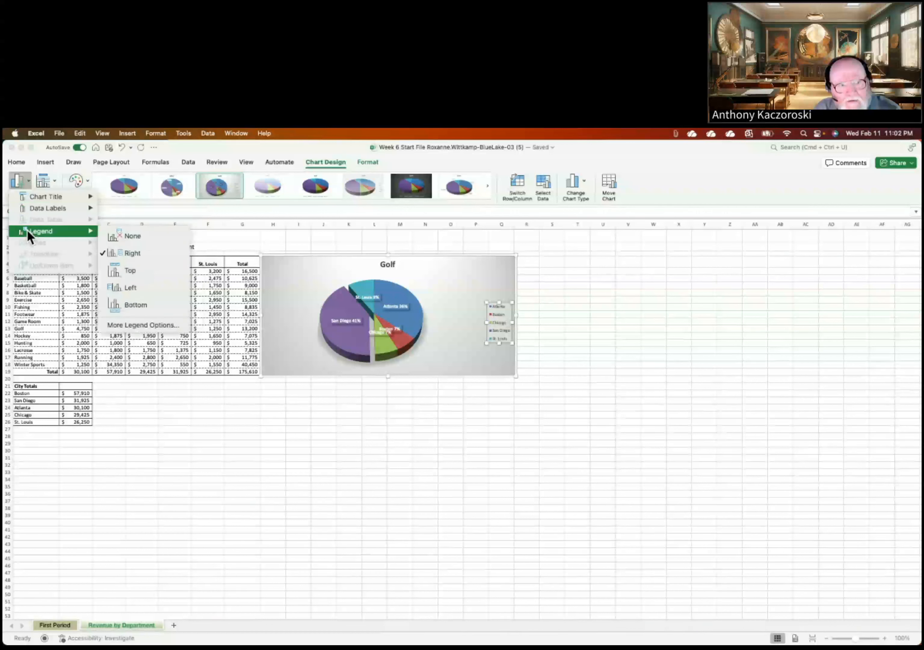
click(130, 237)
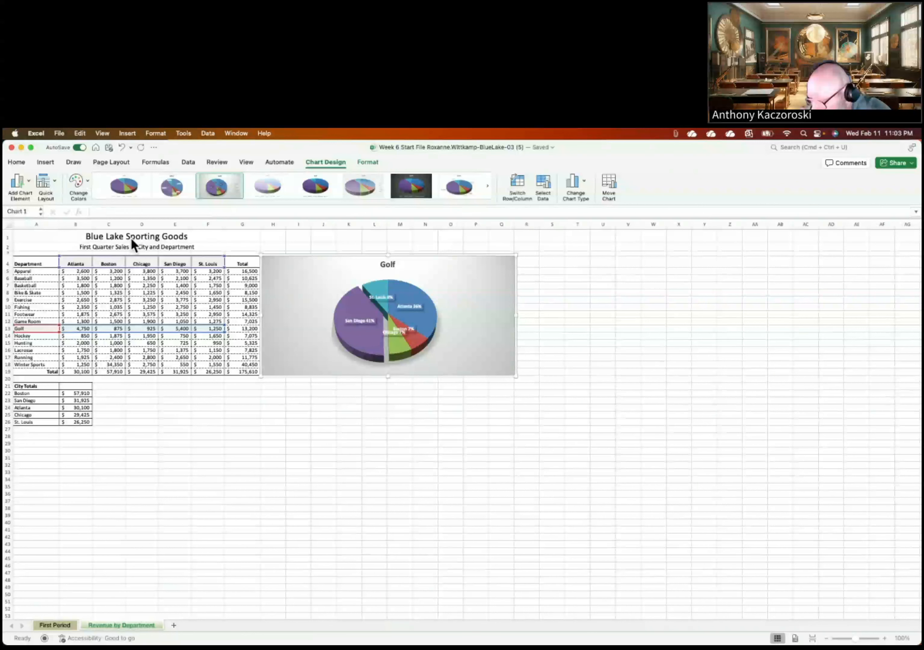
click(25, 179)
Step: Reopen More Data Label Options showing centred category-name and percentage labels with space separator
mouse_move(29, 207)
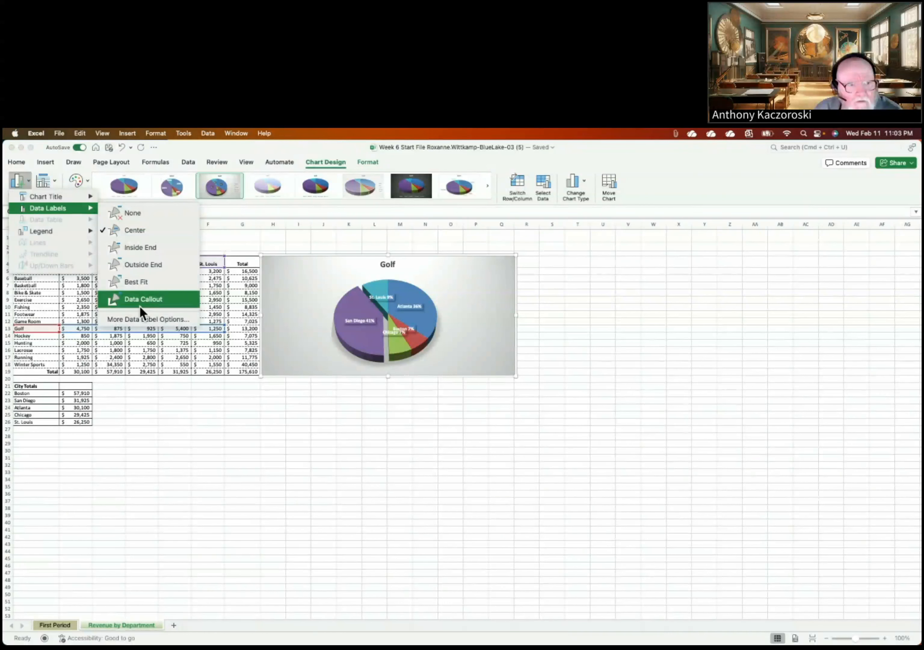
click(135, 318)
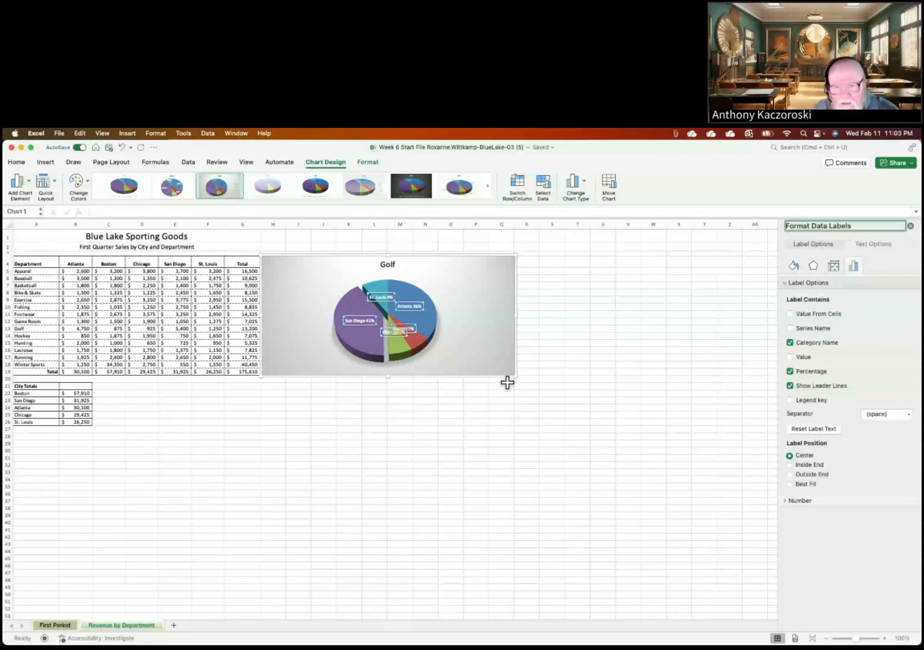
click(911, 226)
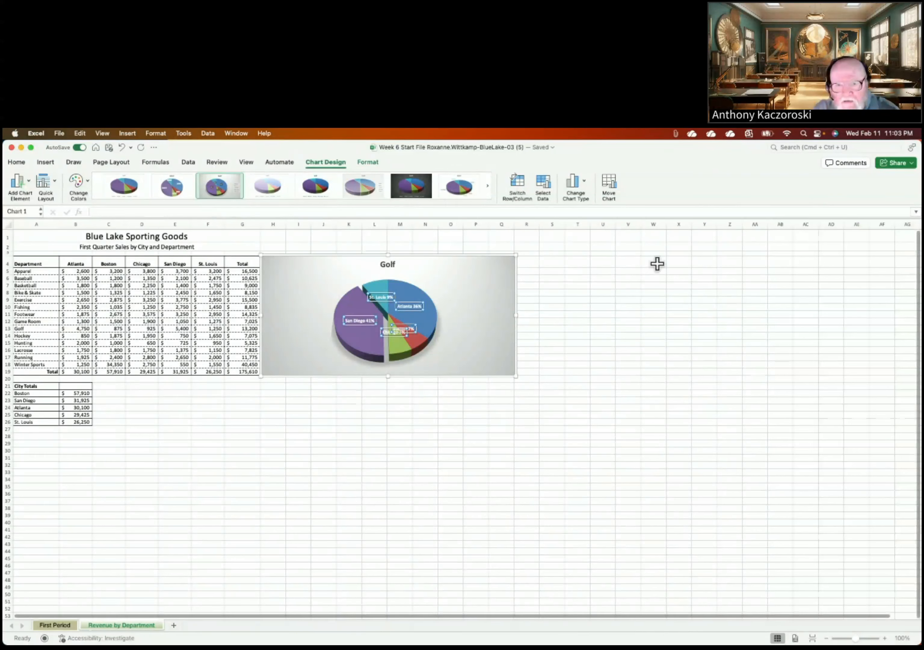
click(25, 181)
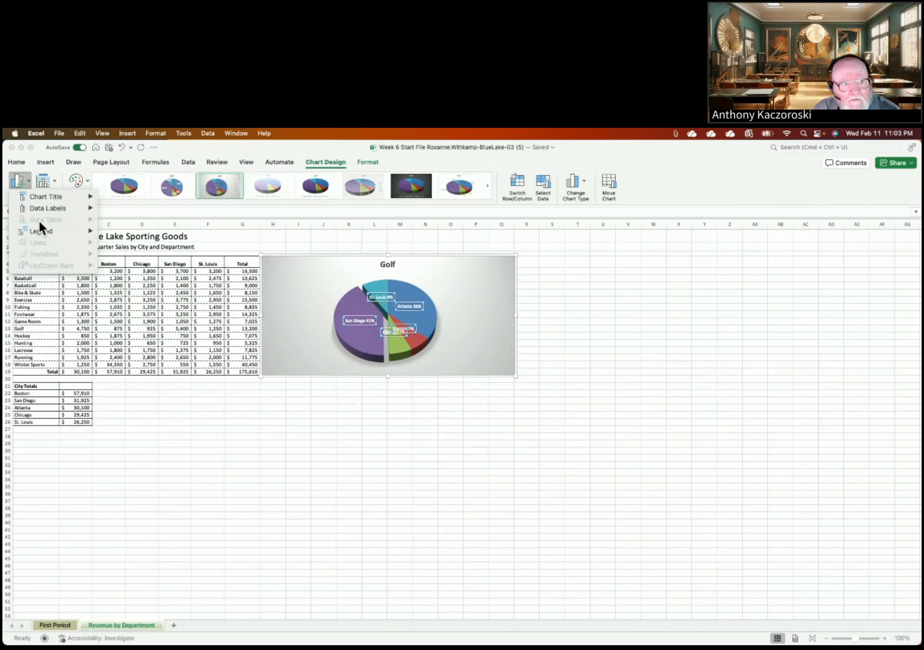
mouse_move(50, 209)
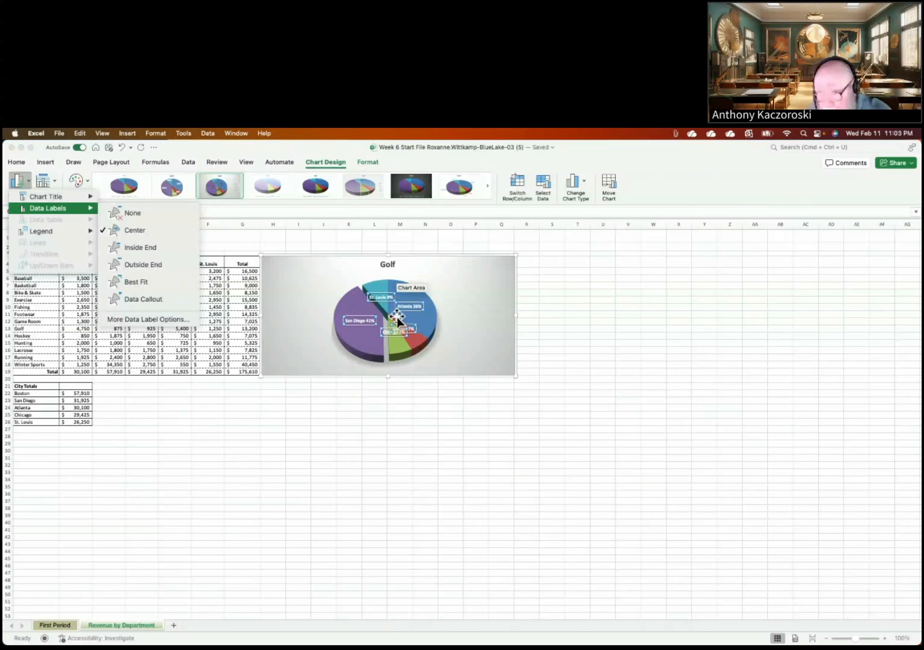
mouse_move(396, 316)
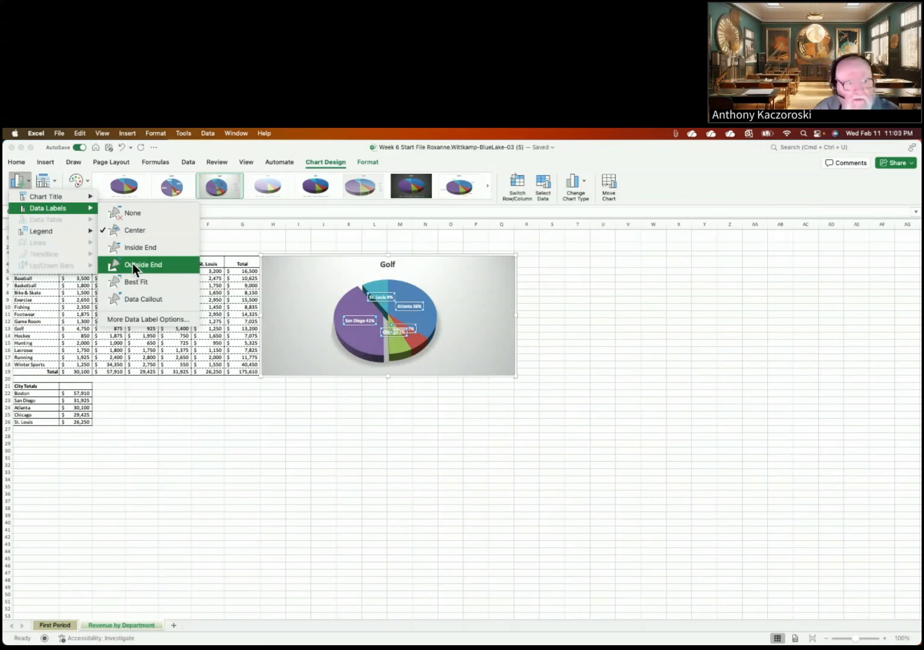
click(133, 320)
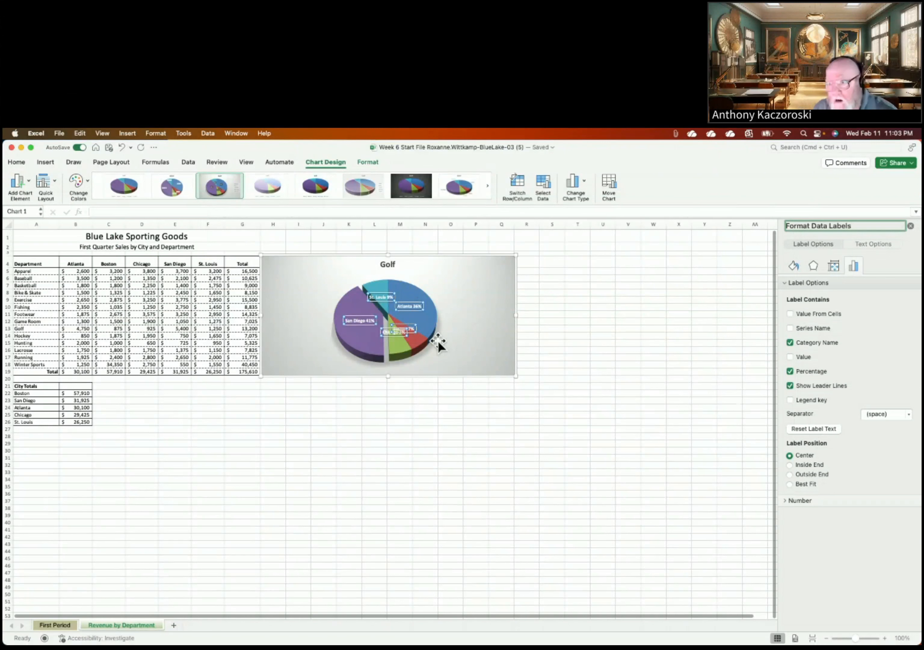
Step: Set the Golf pie label text fill colour to Black, Text 1
click(856, 245)
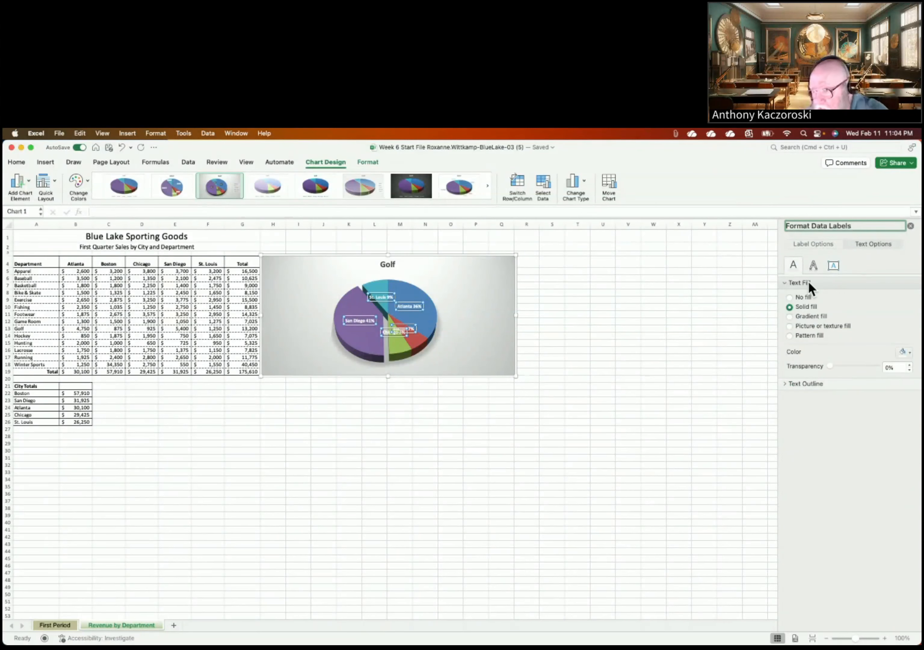
click(813, 246)
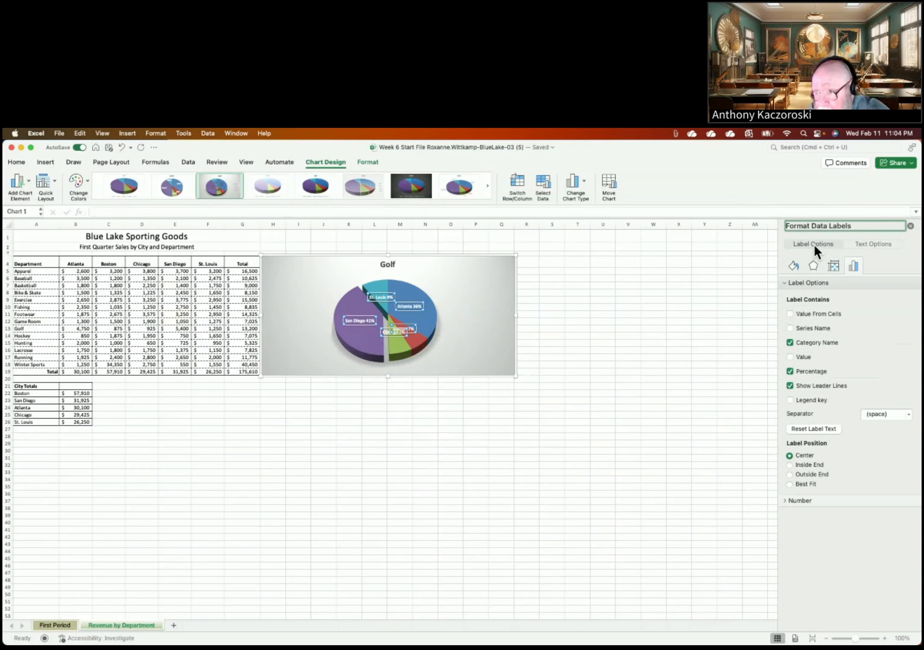
click(859, 245)
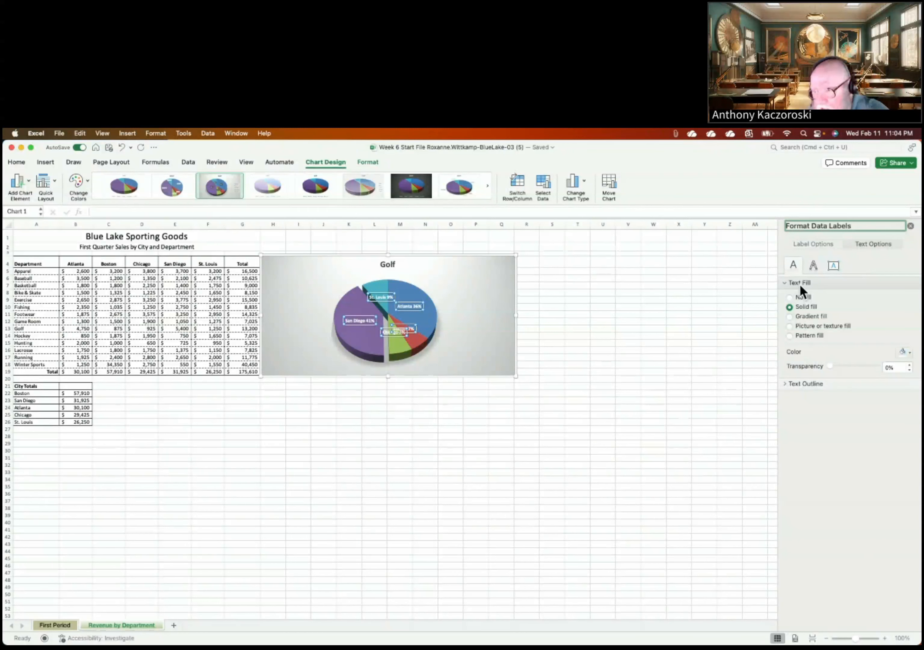
click(906, 352)
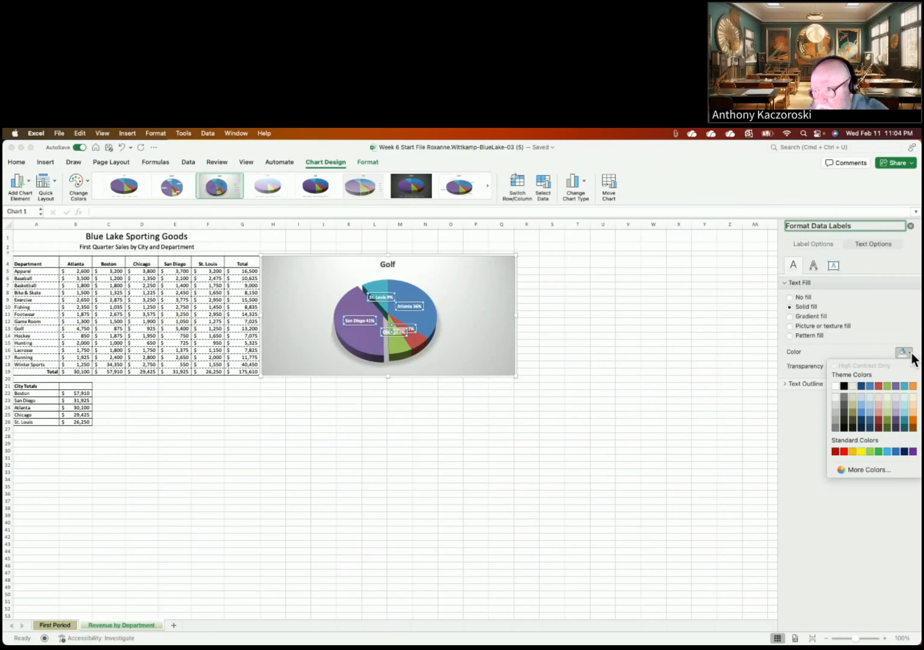
click(845, 387)
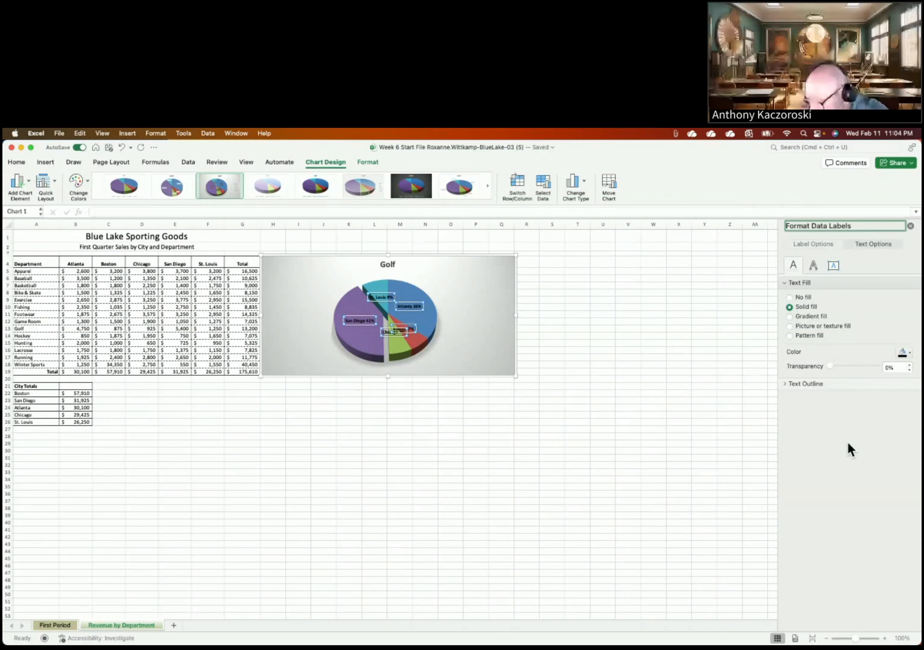
Step: Drag the San Diego 41% and St. Louis labels off the pie slices
click(361, 322)
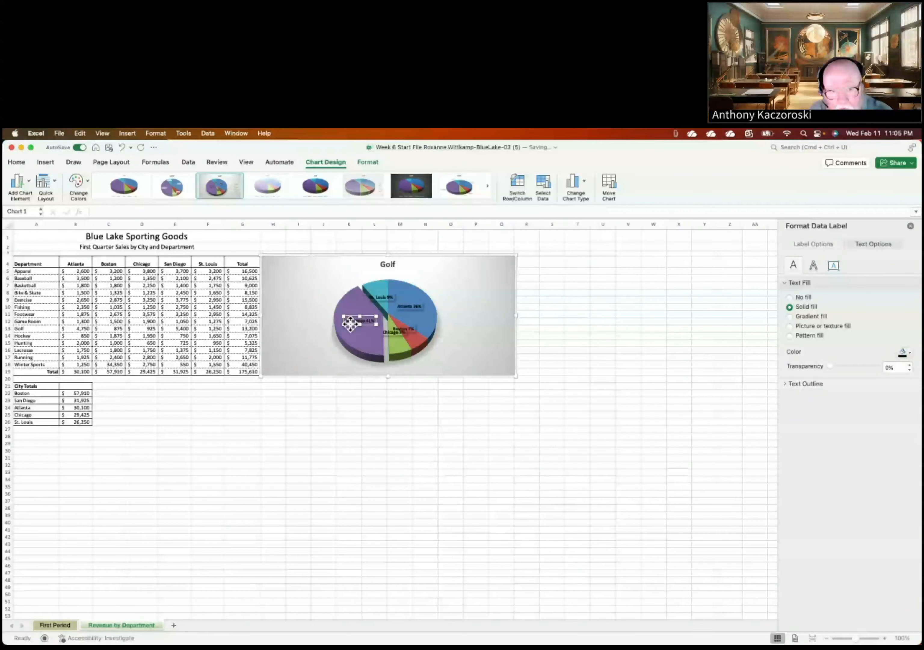
drag(351, 322, 309, 348)
right_click(309, 348)
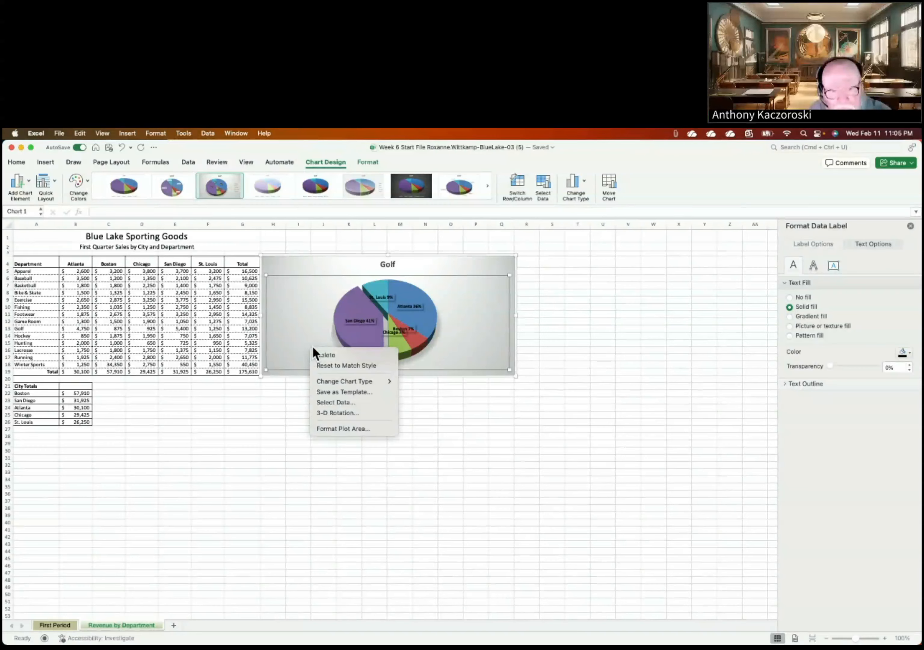
click(314, 351)
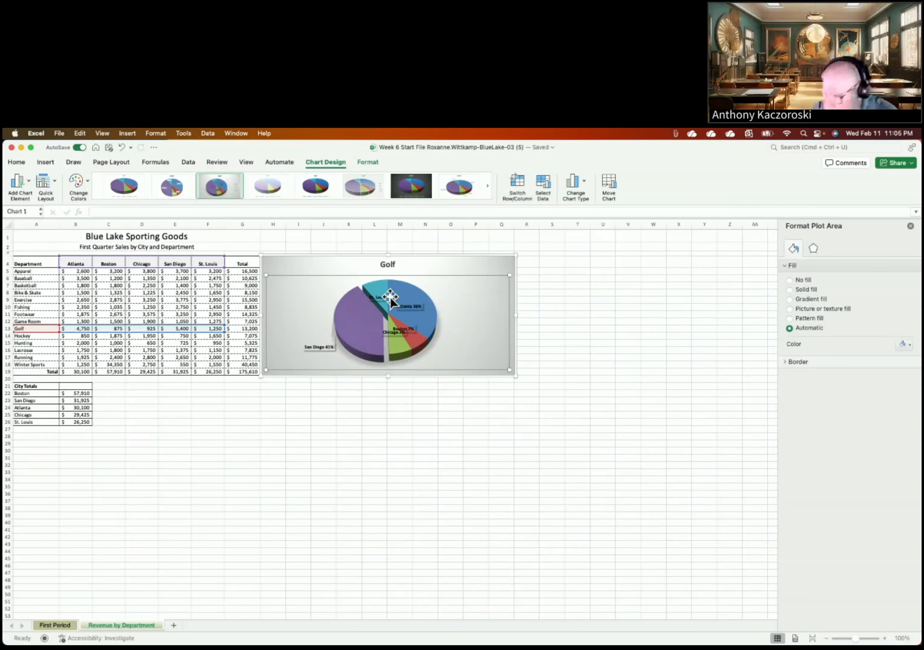
mouse_move(389, 302)
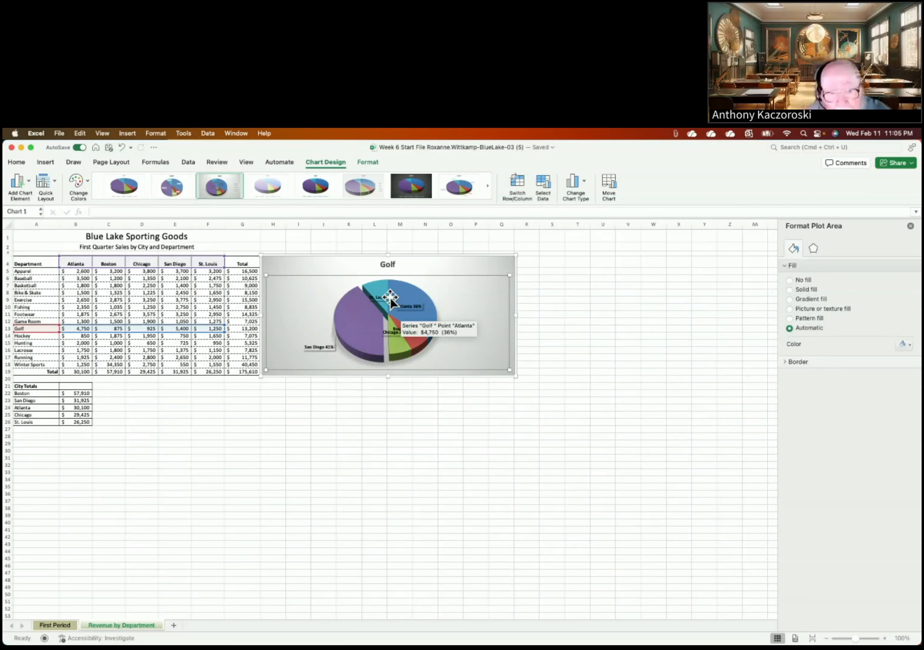
click(384, 300)
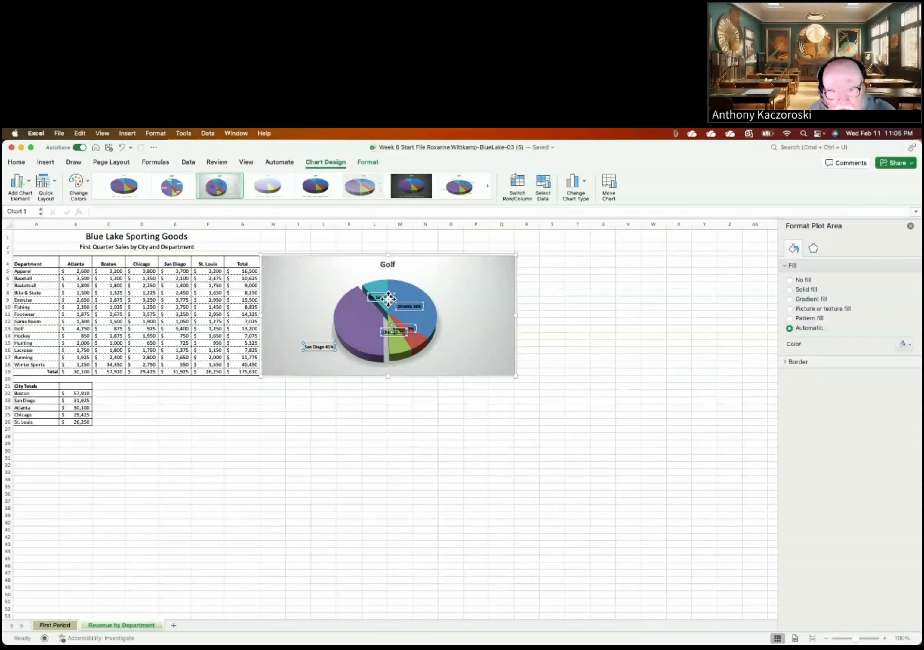
click(385, 300)
drag(384, 300, 356, 274)
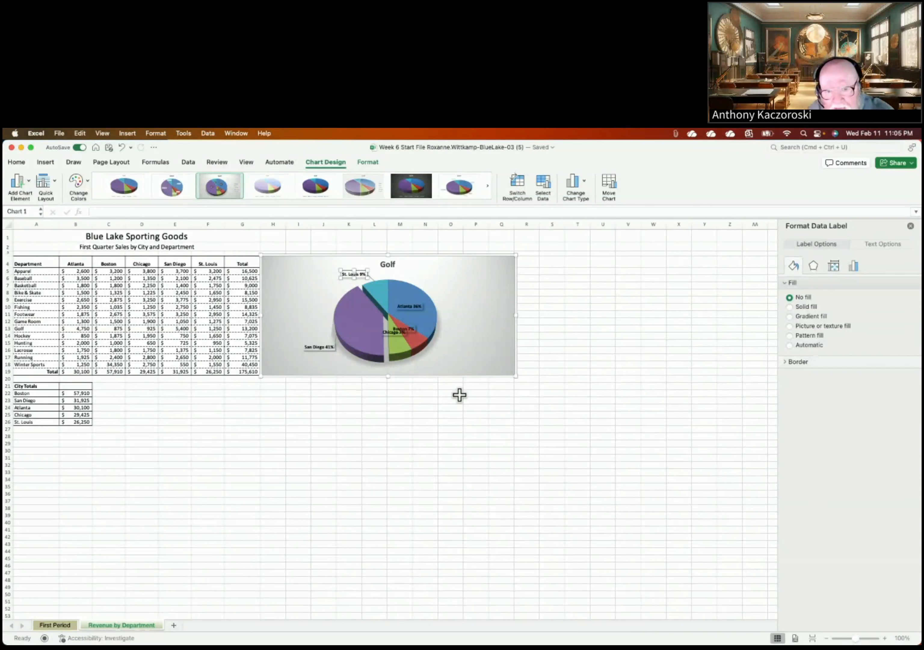
Step: Move the Chicago, Boston 7% and Atlanta 36% labels outside the pie
click(457, 408)
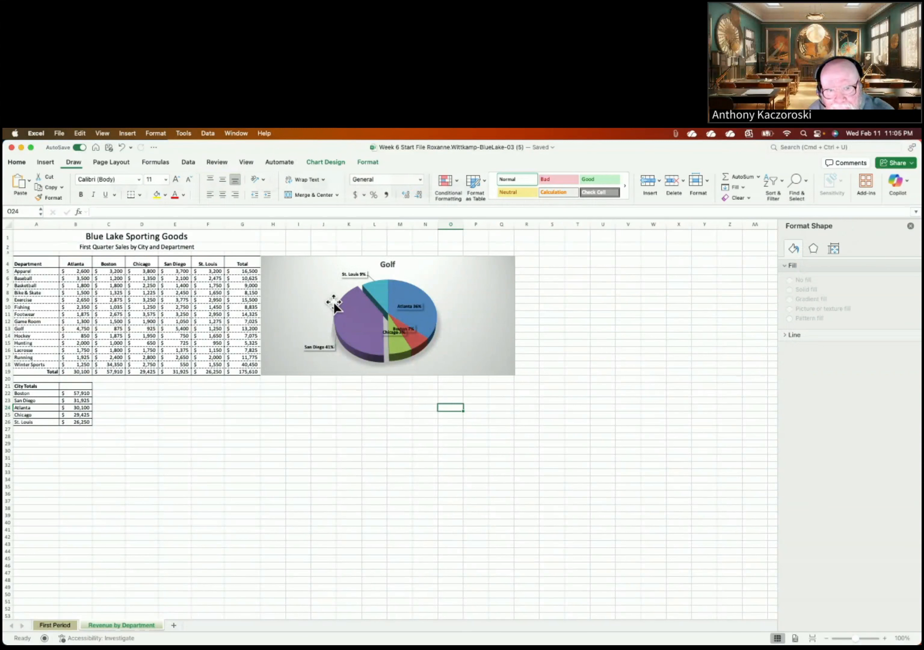
click(338, 269)
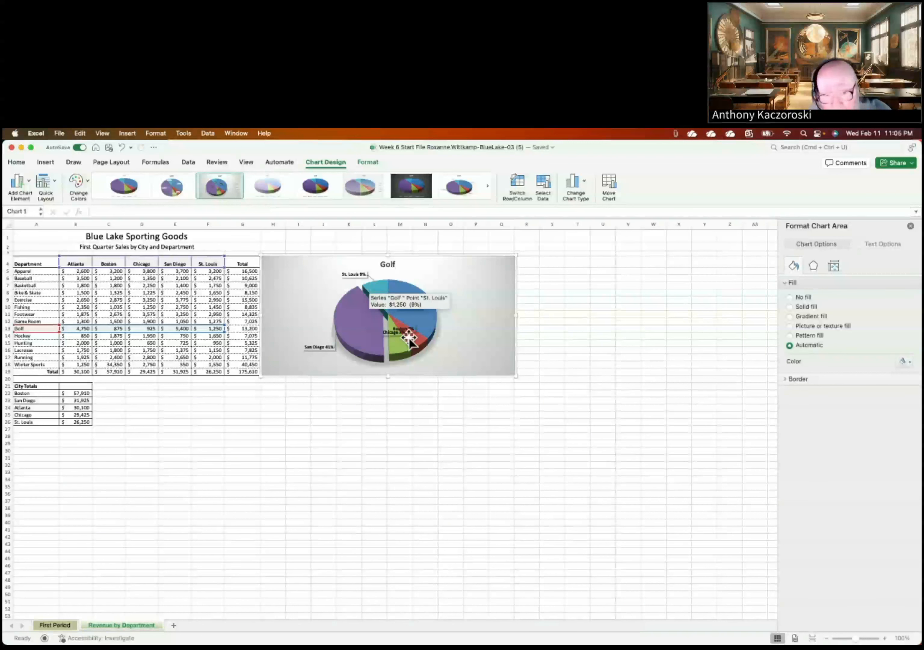
click(390, 334)
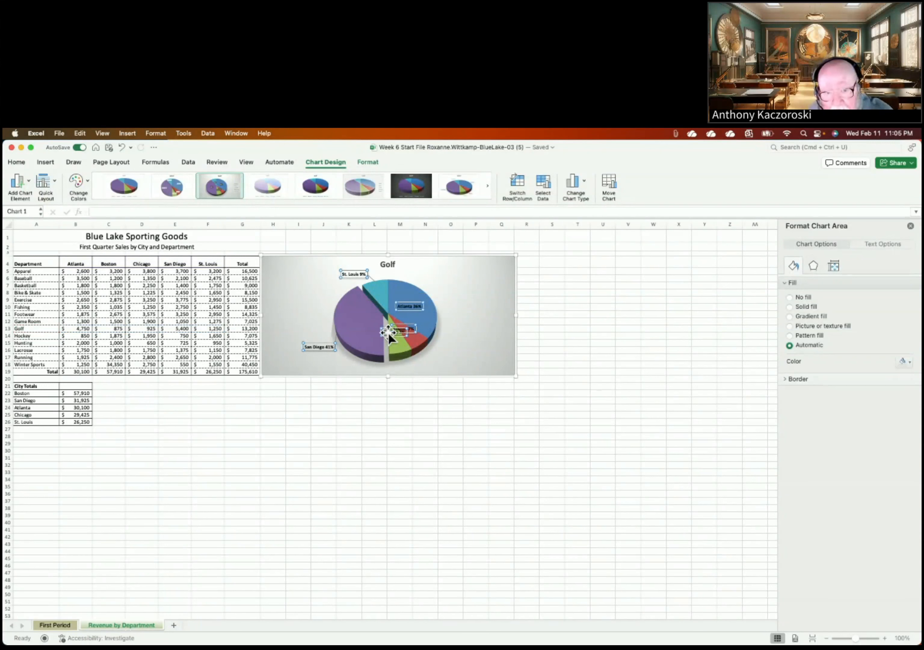
click(387, 333)
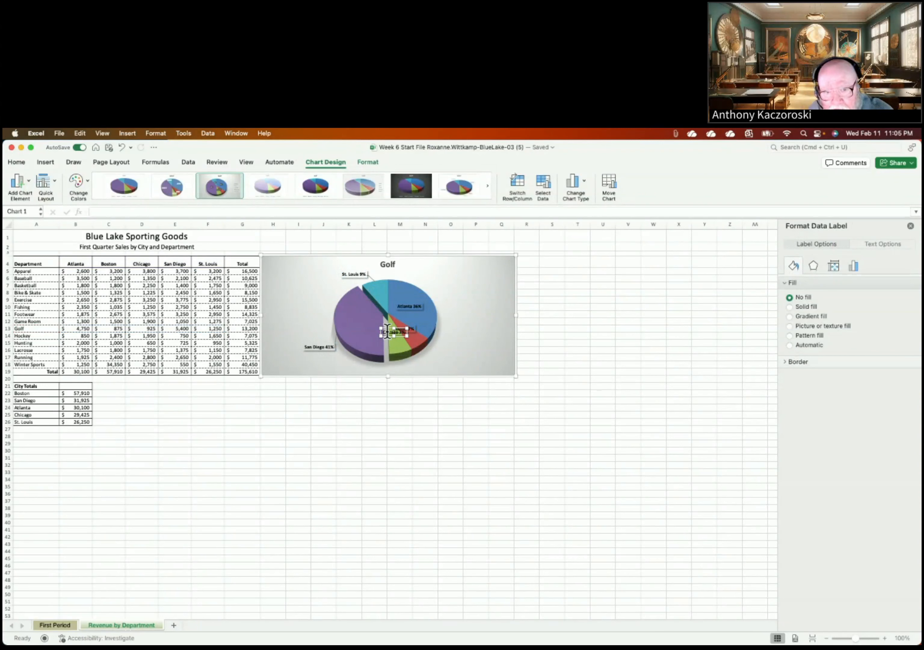
drag(385, 334, 406, 368)
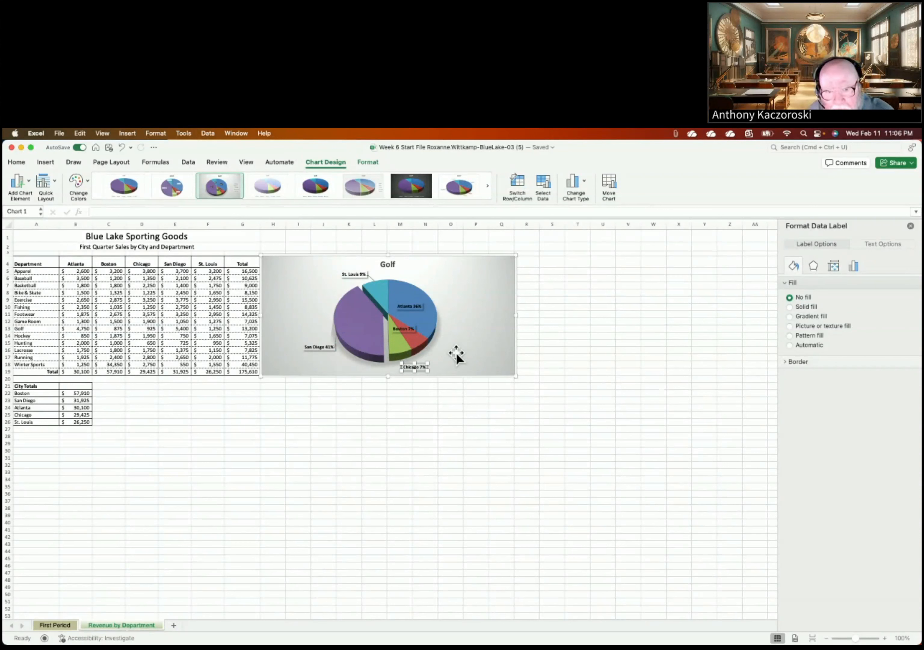
click(409, 328)
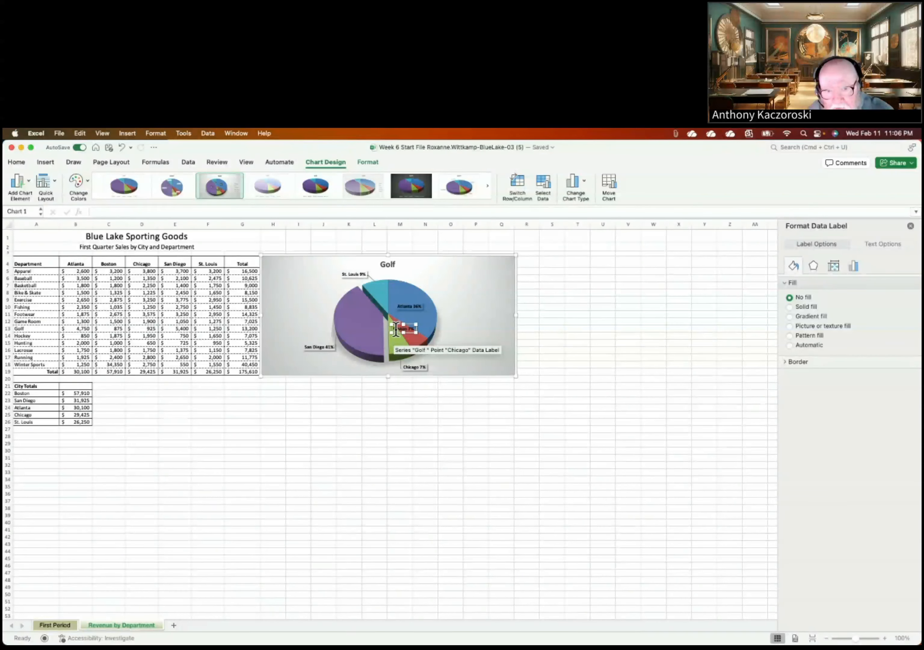
drag(398, 331, 444, 355)
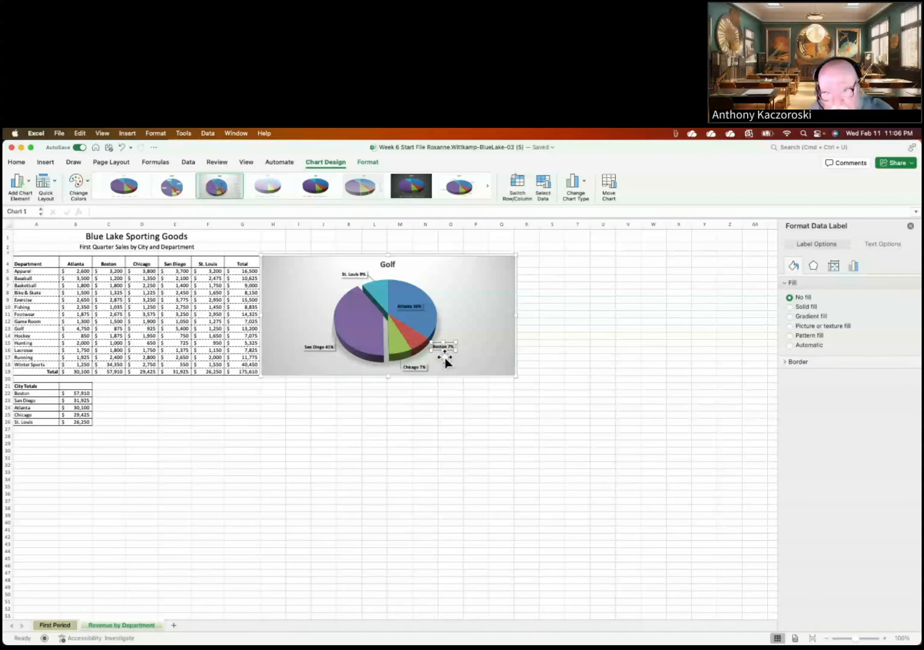
click(401, 306)
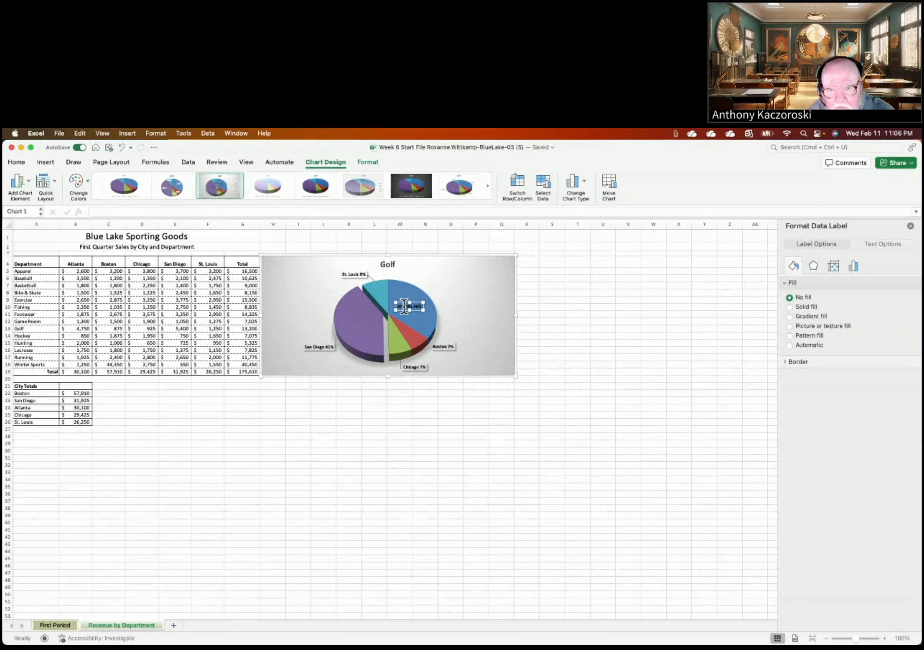
drag(407, 306, 433, 281)
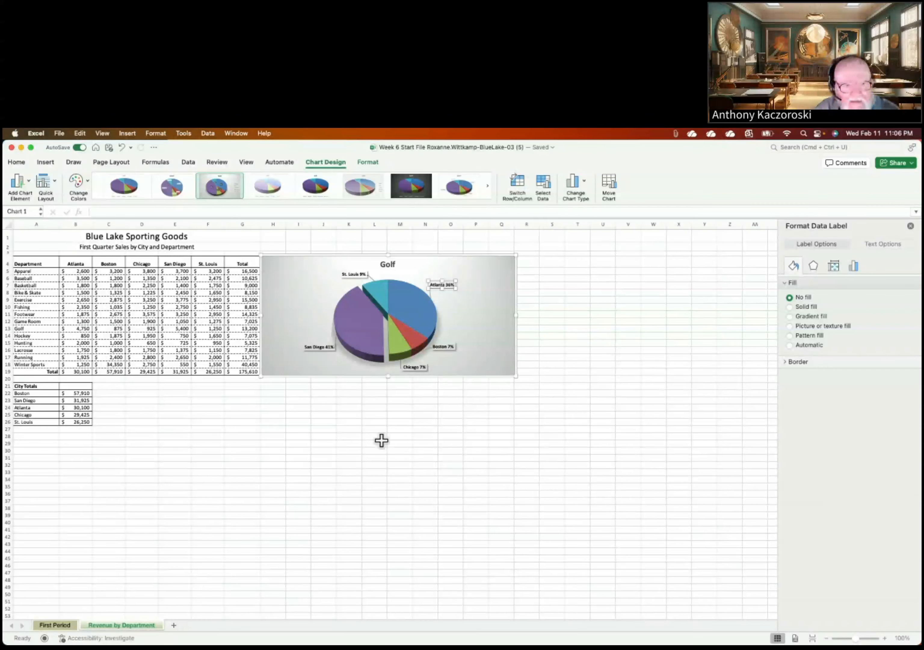
click(147, 387)
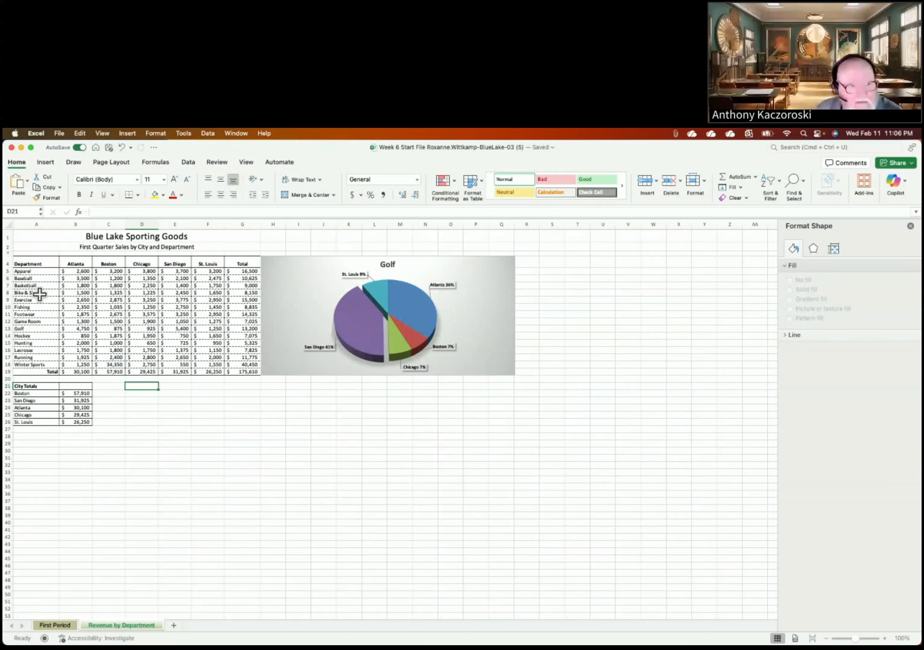
Step: Select the City Totals names and amounts in A22:B26
click(25, 392)
drag(25, 392, 71, 420)
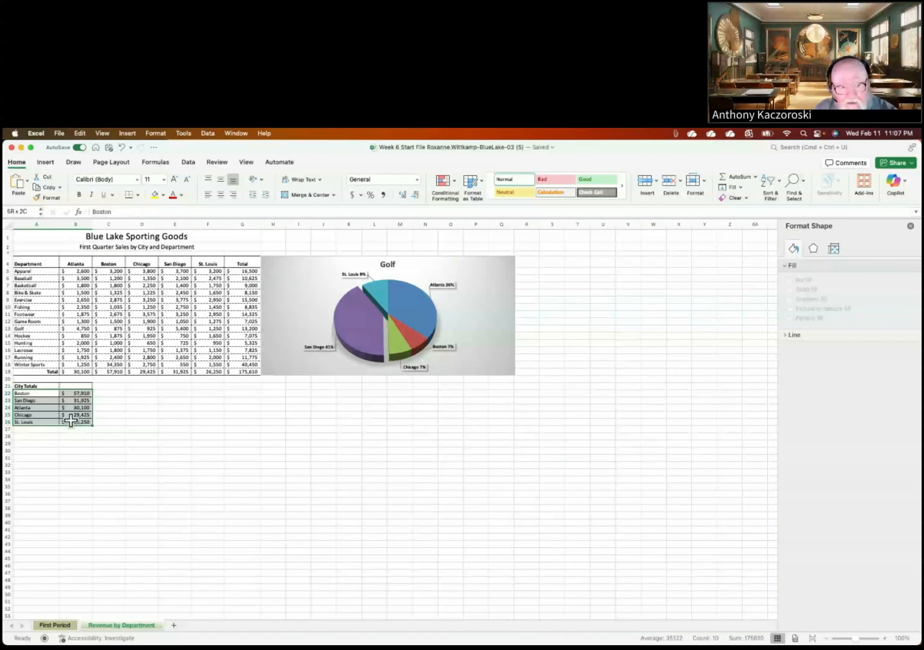
drag(70, 420, 71, 421)
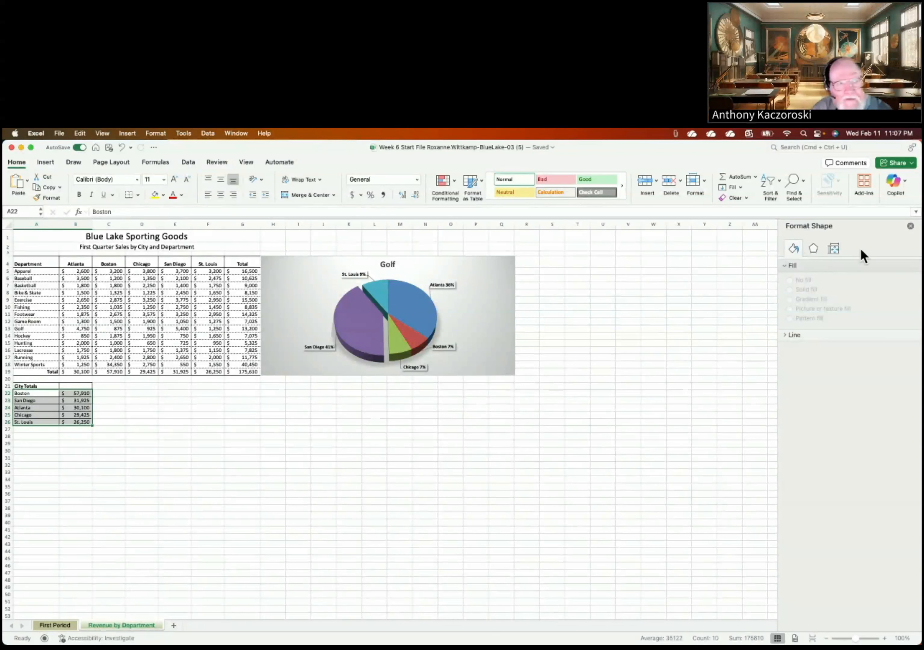
click(42, 162)
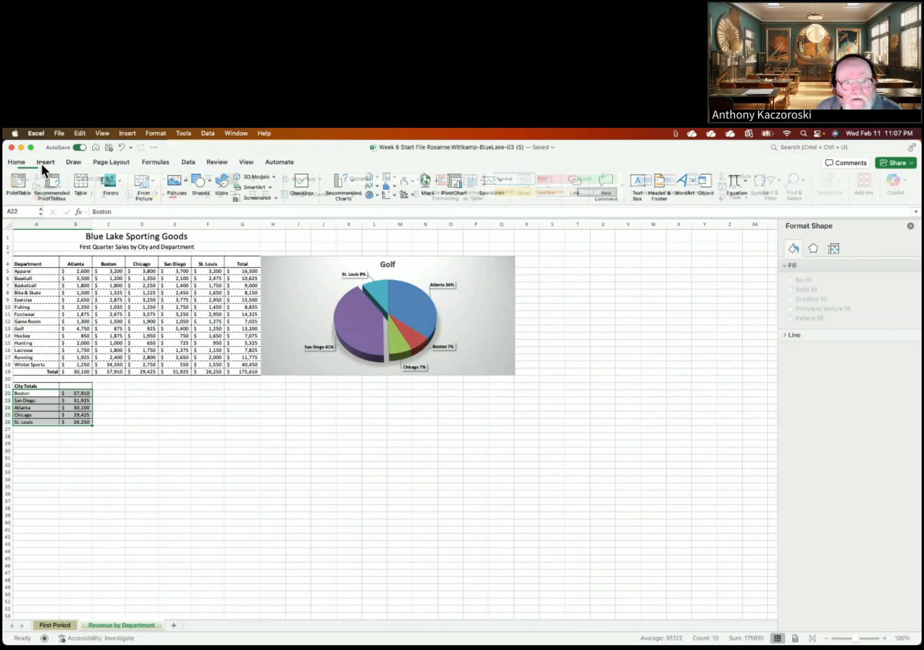
Step: Insert a Clustered Bar chart of the five city totals from Recommended Charts
click(355, 181)
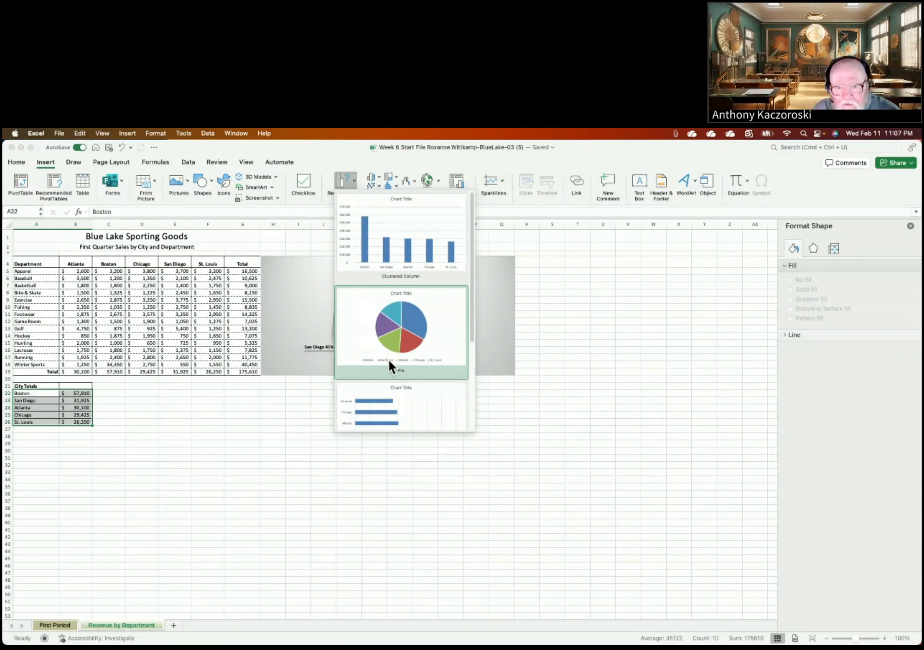
scroll(388, 394, down, 2)
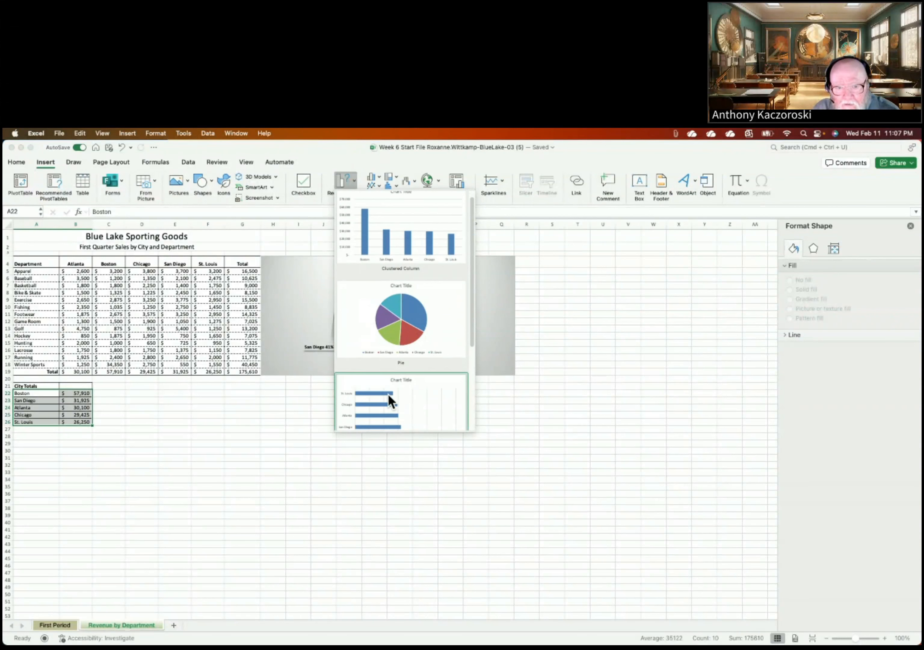
scroll(388, 394, down, 3)
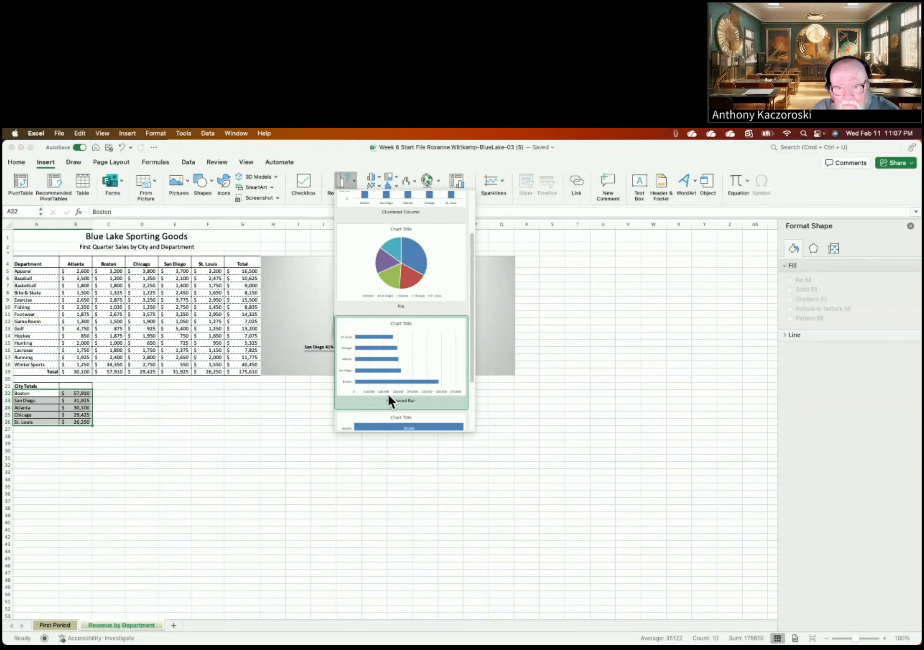
click(379, 376)
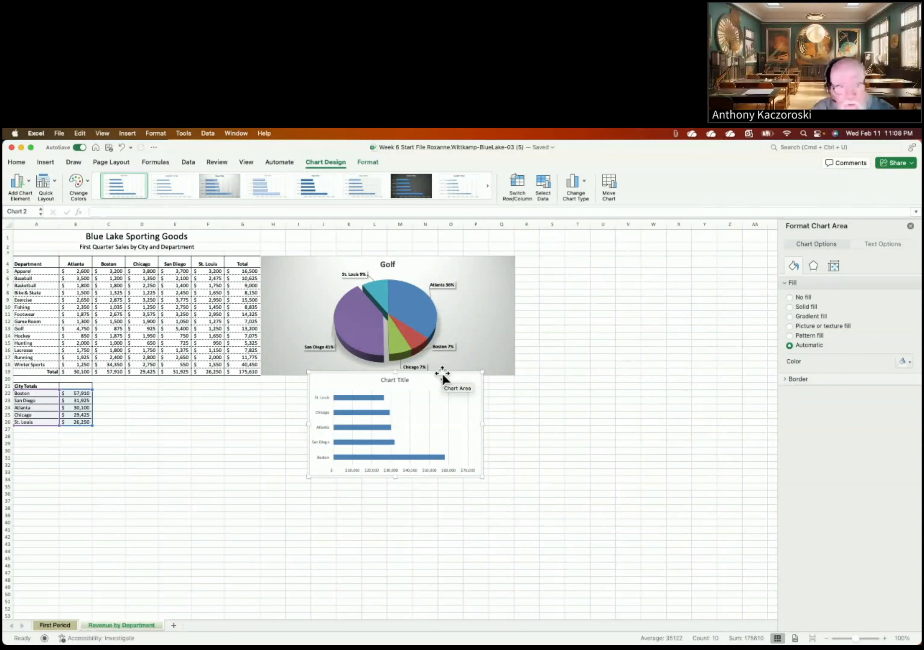
Step: Place the bar chart under the Golf pie, just right of the City Totals table
drag(442, 373, 227, 388)
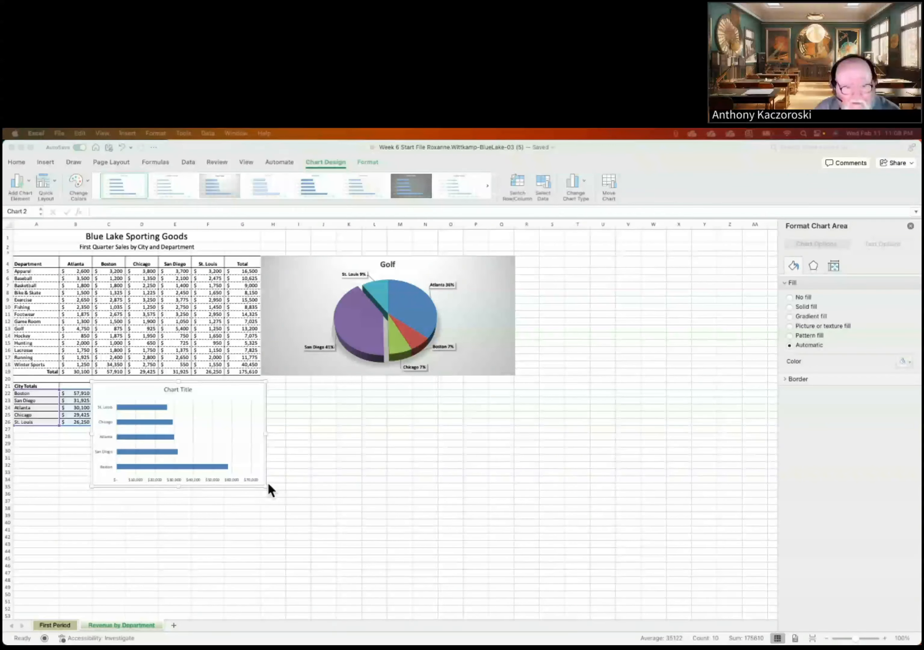
click(222, 426)
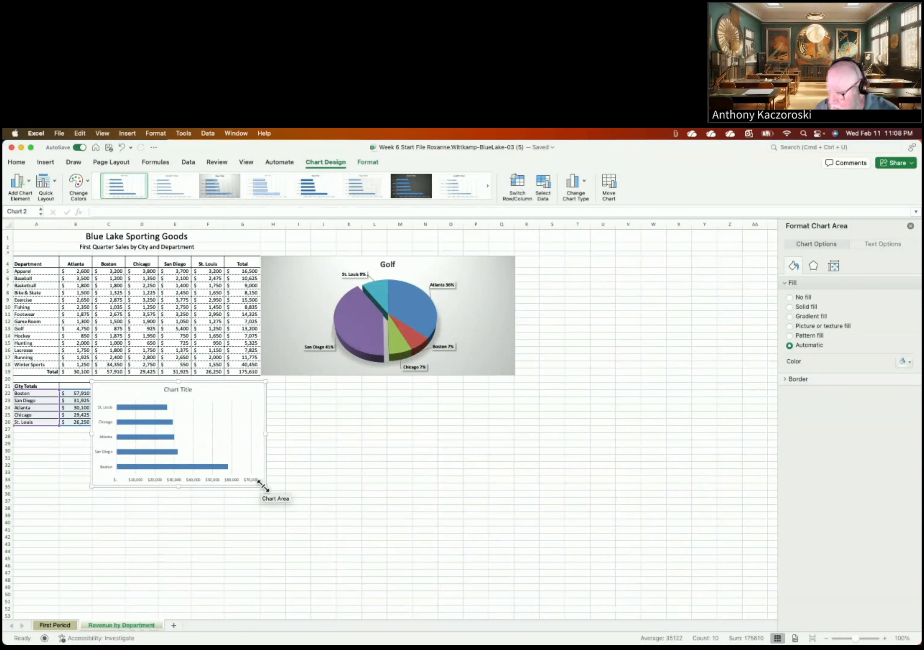
Step: Enlarge the city totals bar chart and apply Chart Style 3 to it
drag(263, 486, 388, 526)
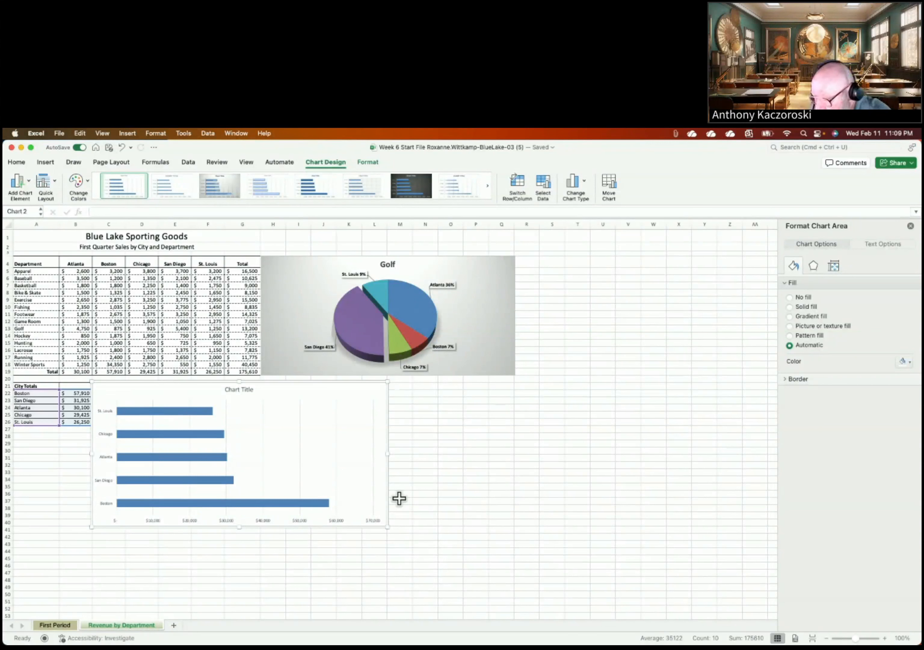
click(535, 429)
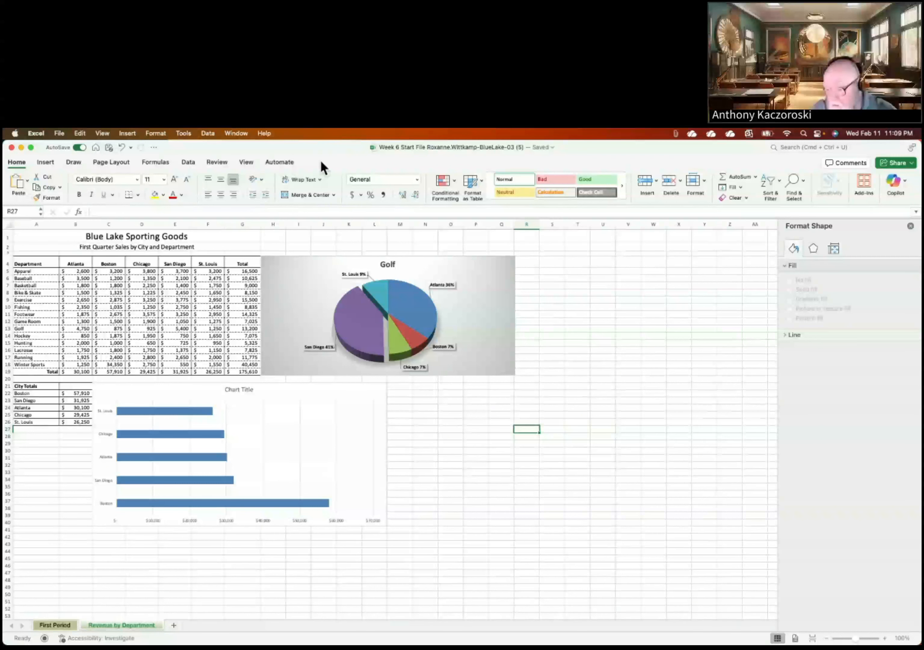
click(277, 400)
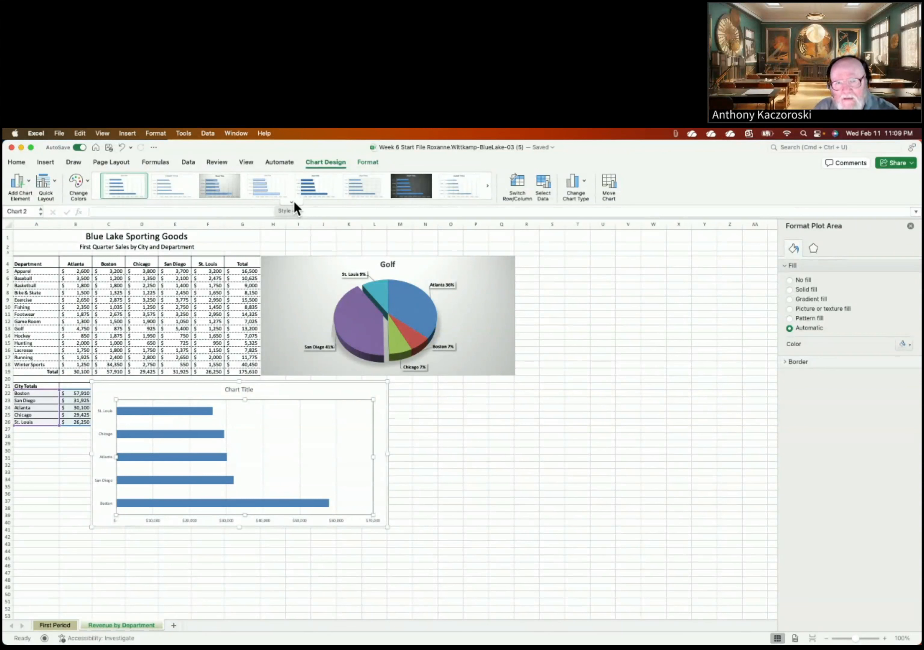
click(223, 181)
Step: Reapply the third preset style to the city totals bar chart for a gradient background and dollar labels
click(205, 364)
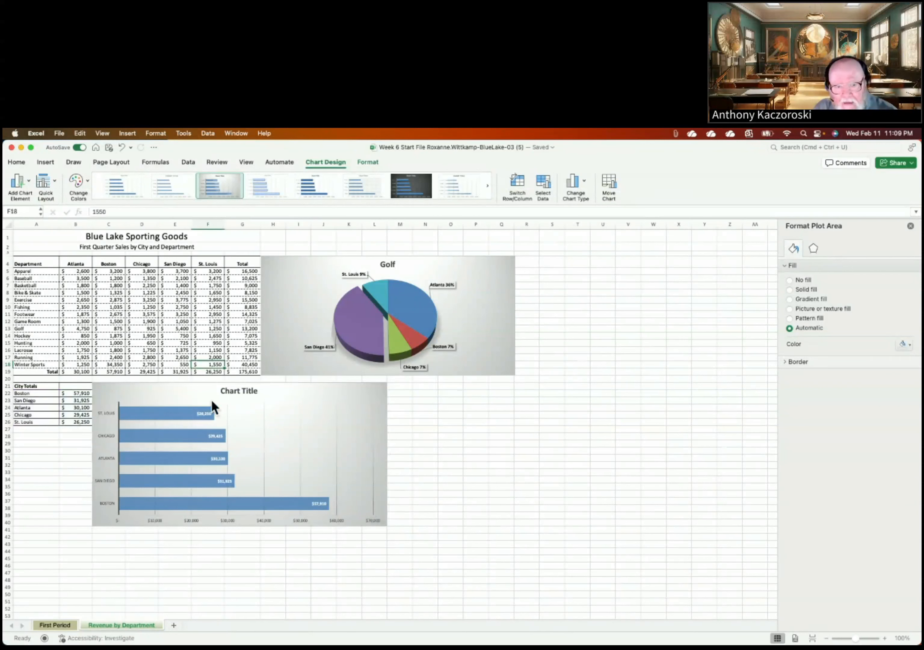
click(273, 428)
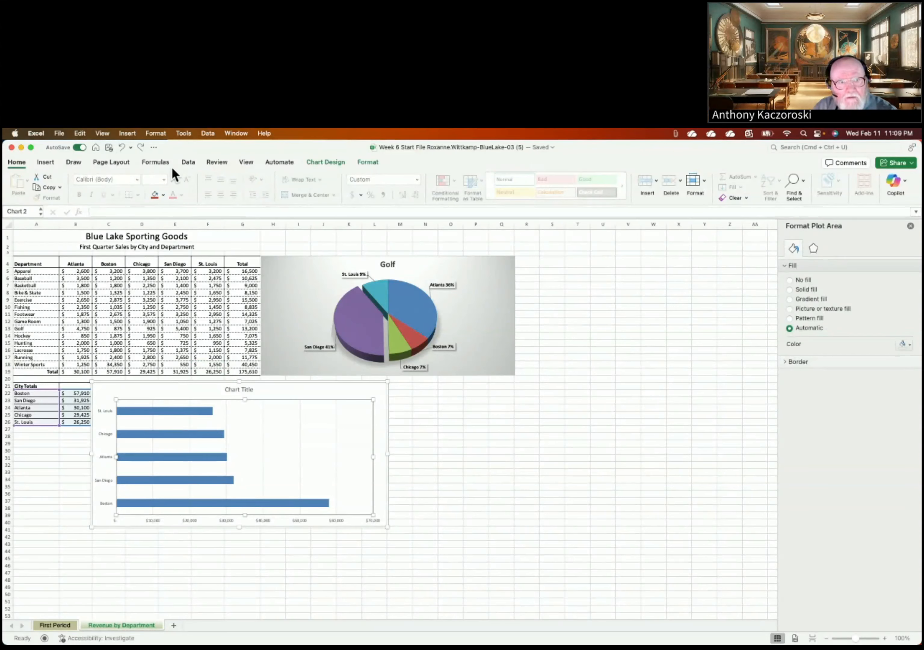
click(312, 164)
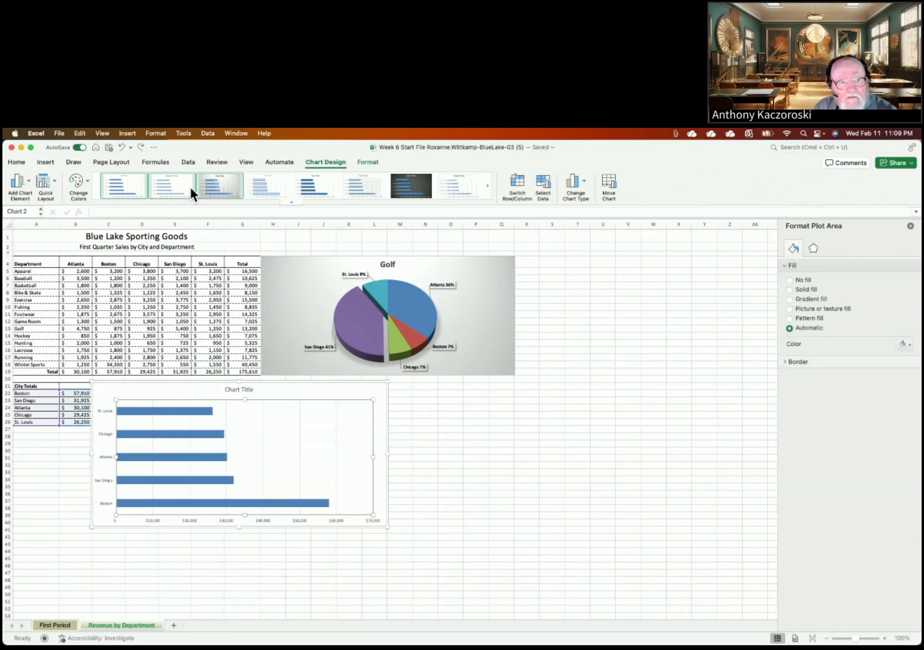
click(216, 186)
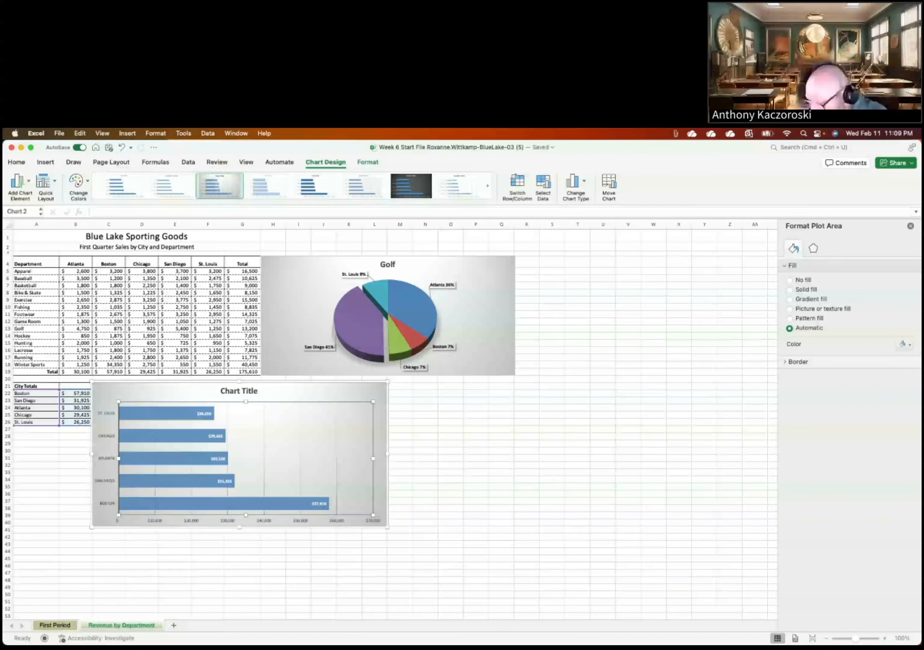
Step: Select all of the bar chart's data labels and review their Text Options fill, effects and layout settings
click(227, 482)
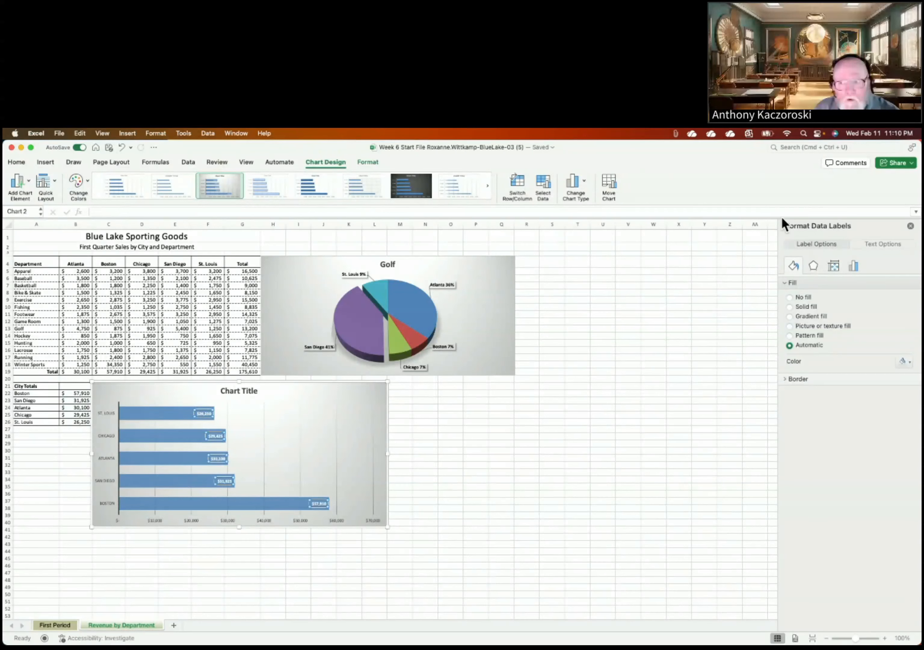
click(871, 243)
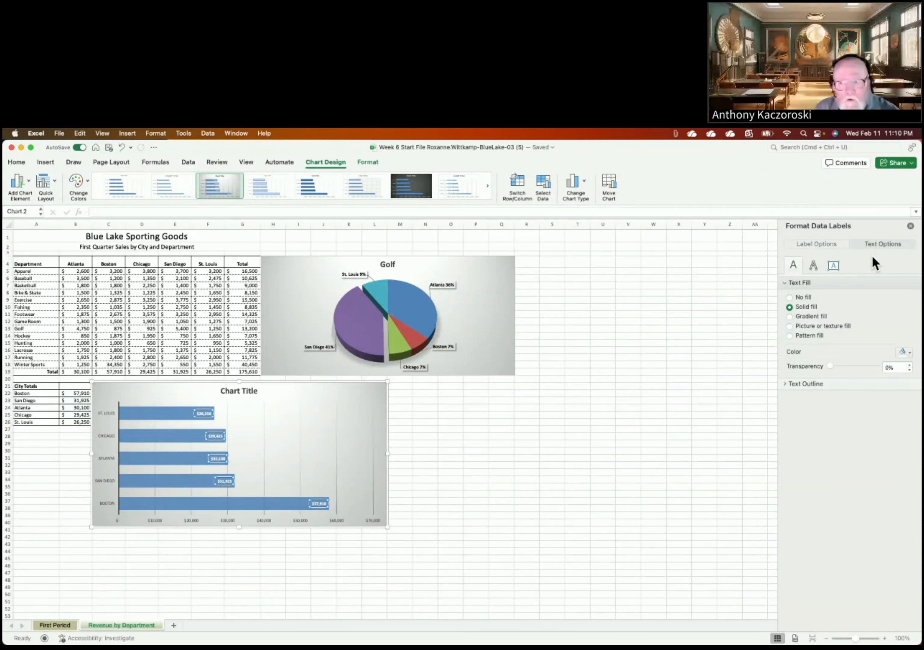
click(813, 265)
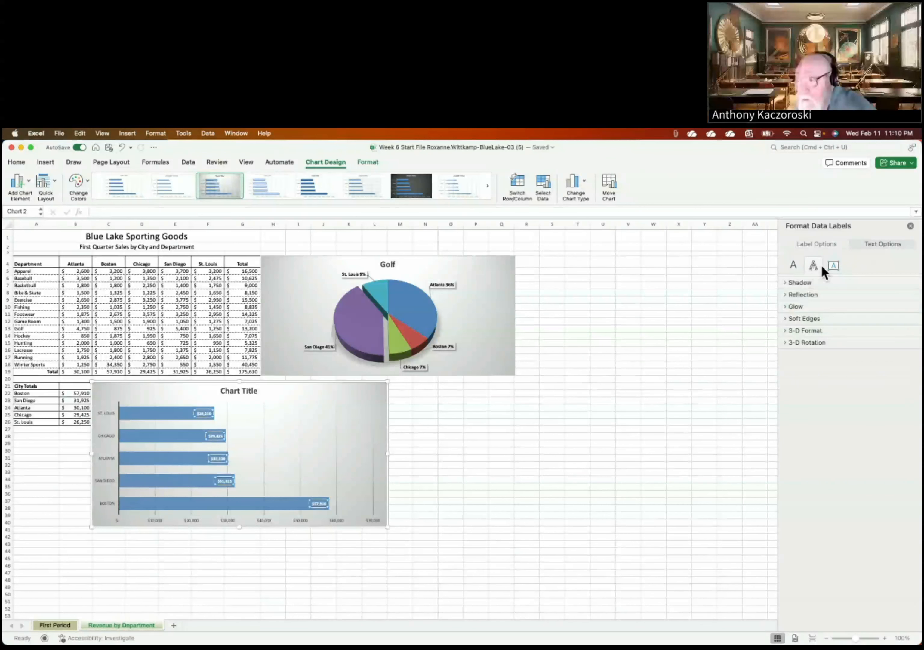
click(833, 265)
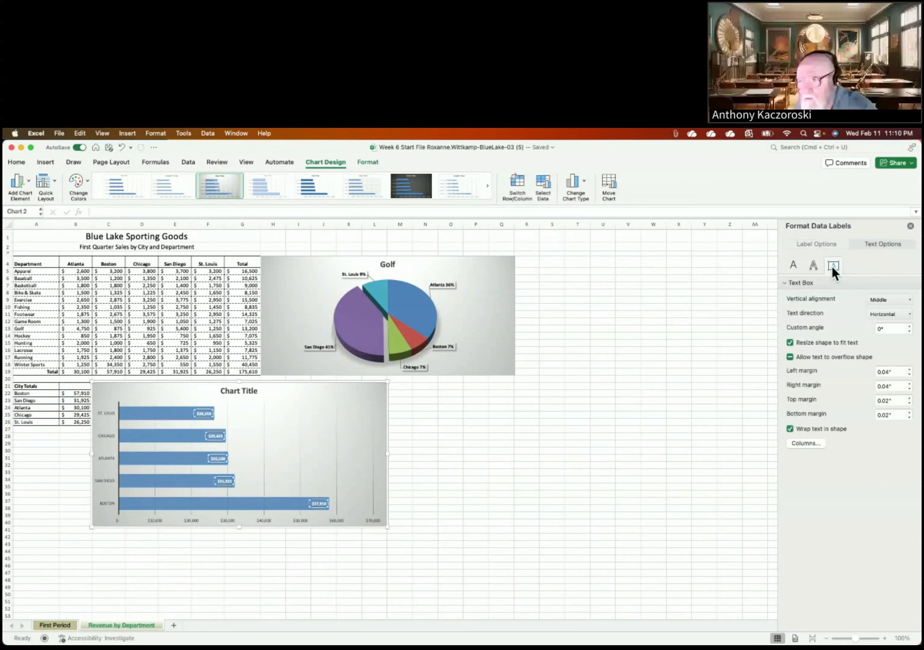
click(816, 266)
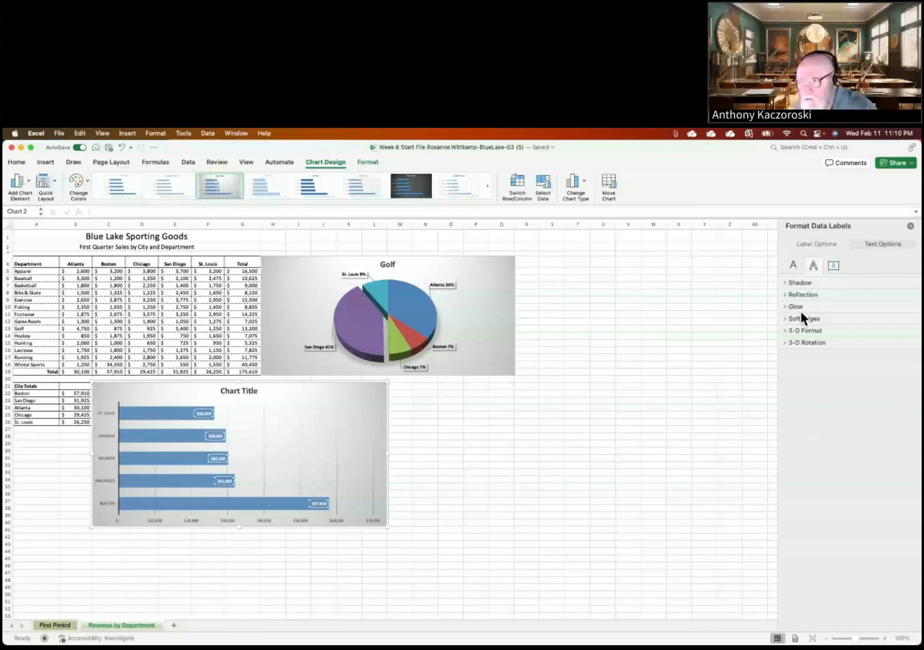
click(790, 266)
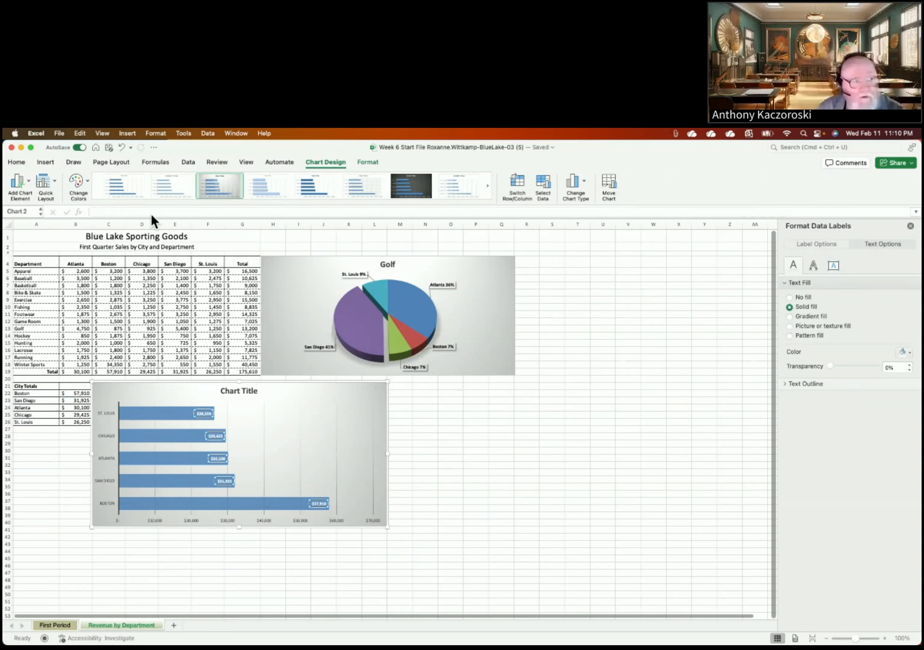
click(22, 161)
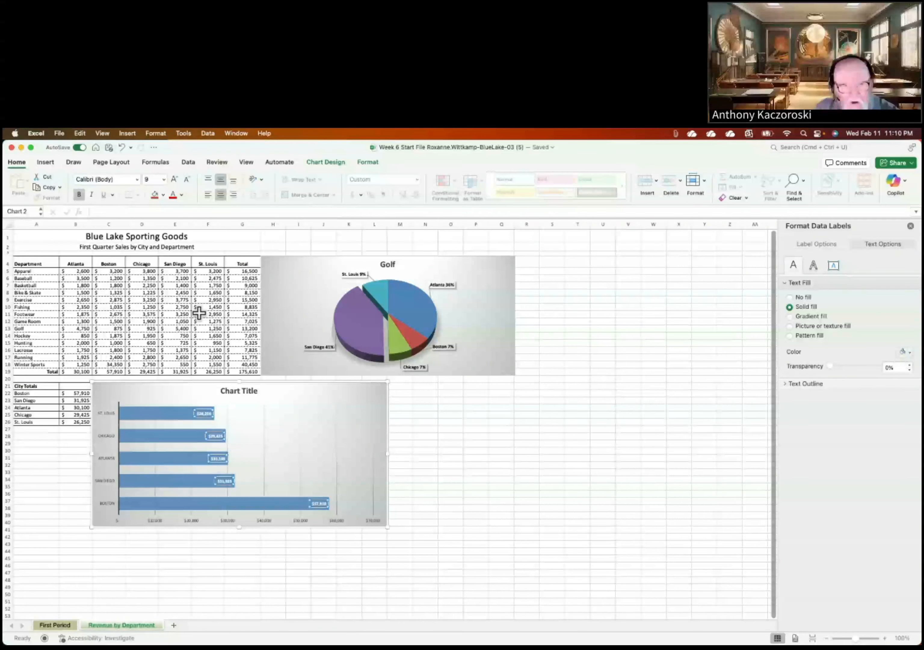
Step: Set the bar chart's dollar data labels to 16-point font size
click(164, 180)
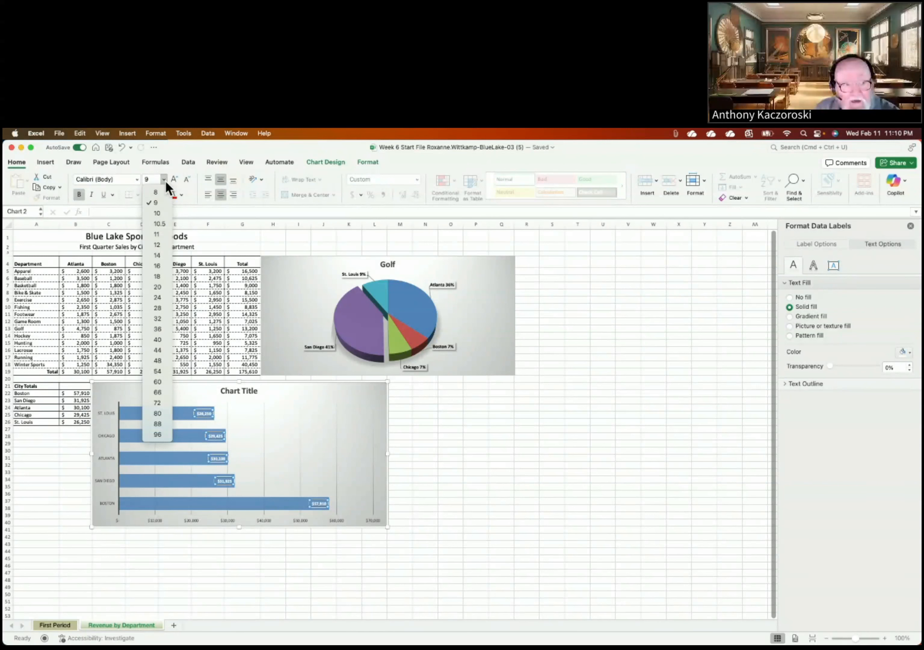
click(149, 264)
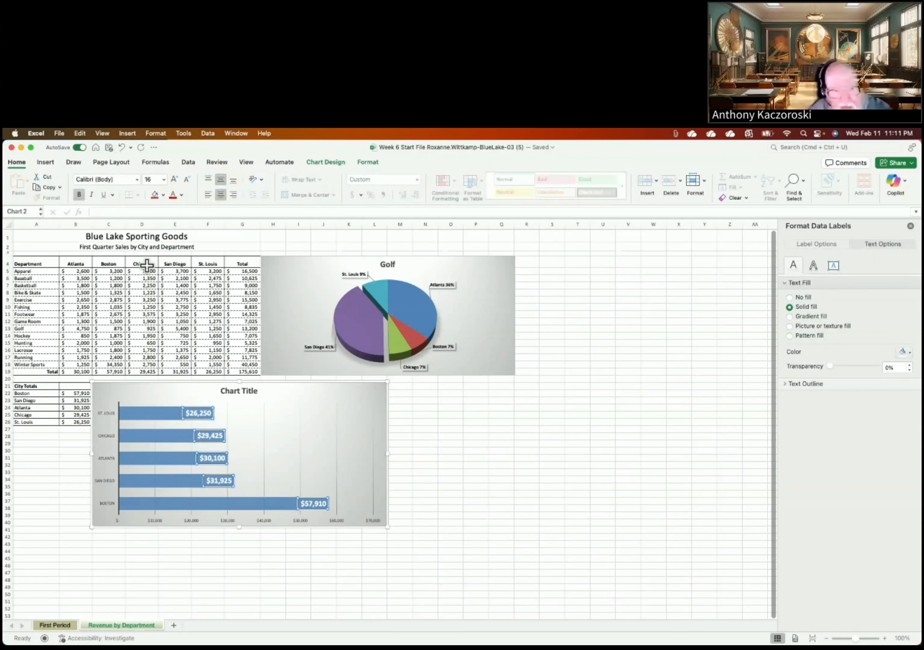
click(239, 392)
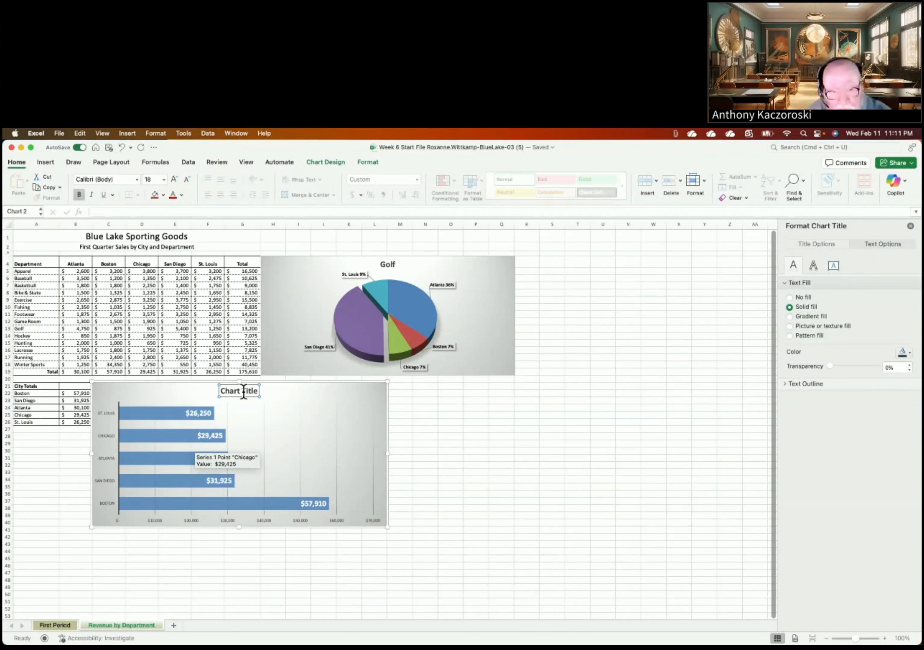
Step: Replace the placeholder chart title with 'Total Sales by City', correcting a capitalisation typo
triple_click(243, 391)
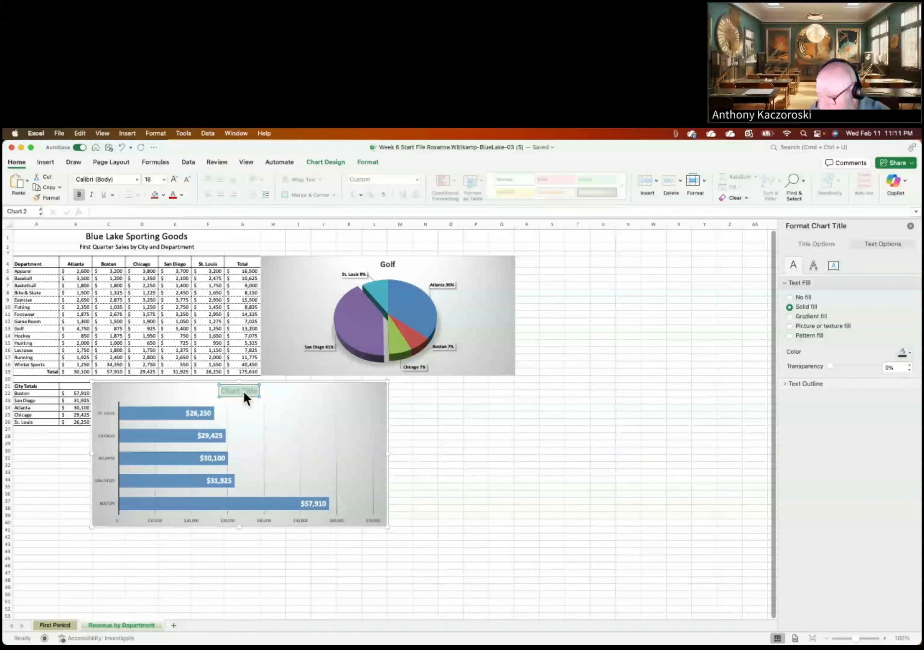
click(236, 391)
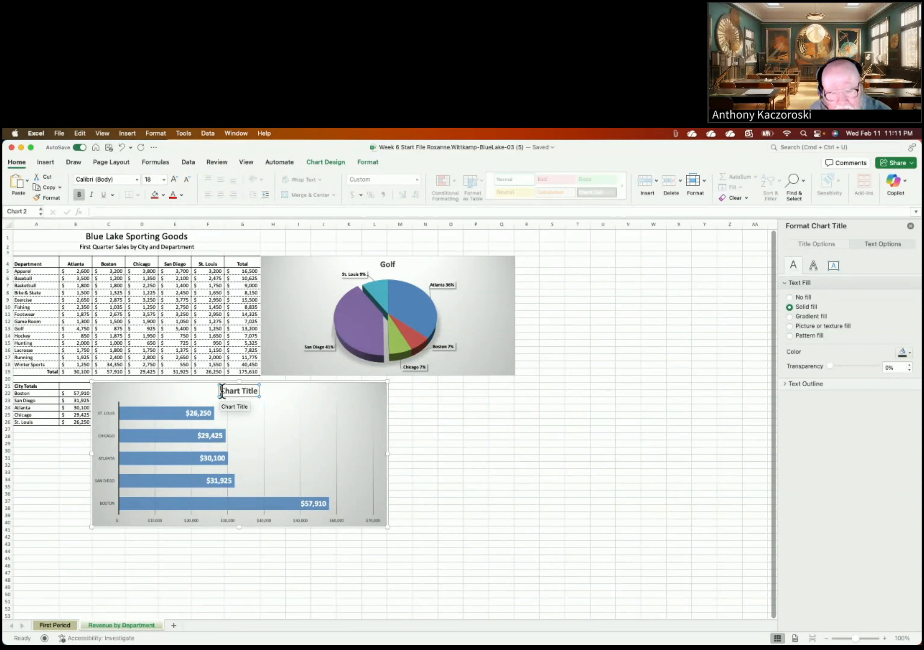
drag(222, 391, 263, 393)
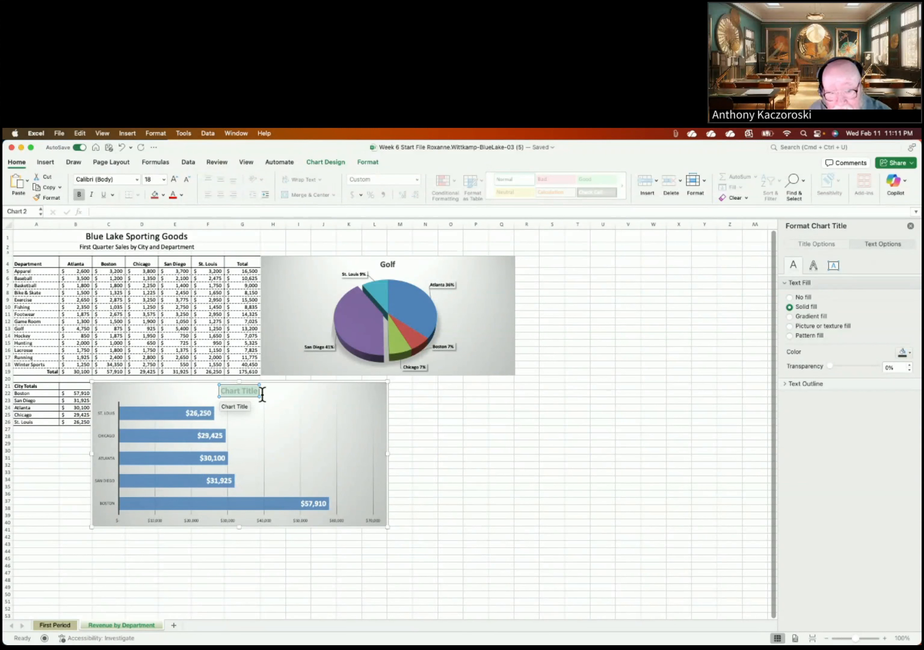
click(231, 392)
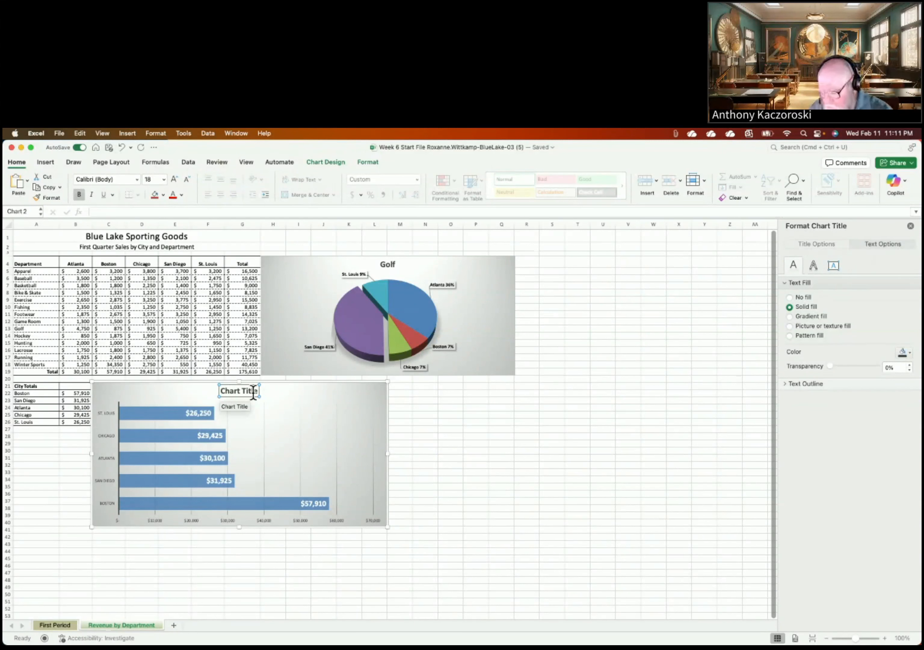
key(super+a)
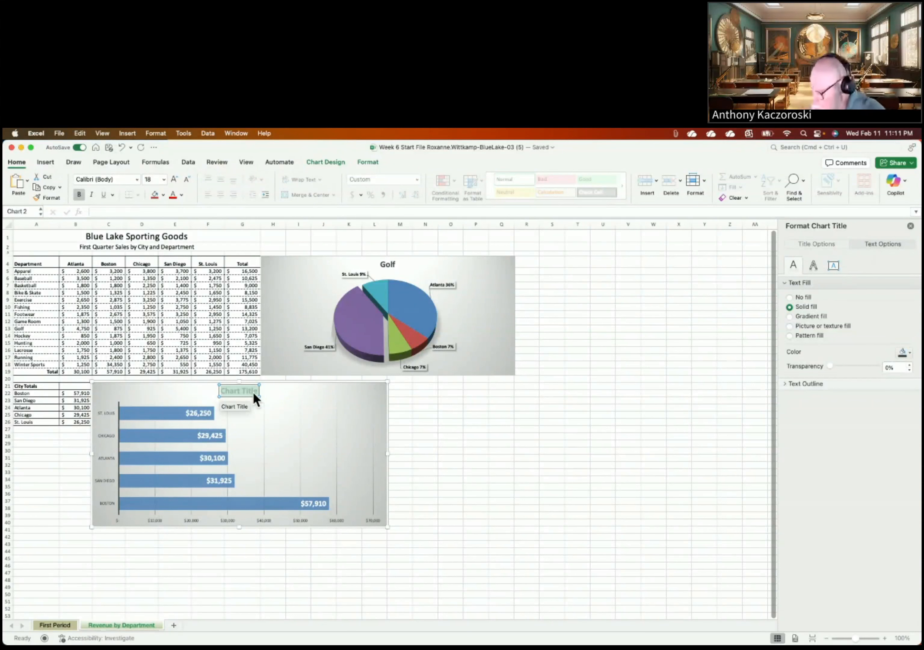
text(T)
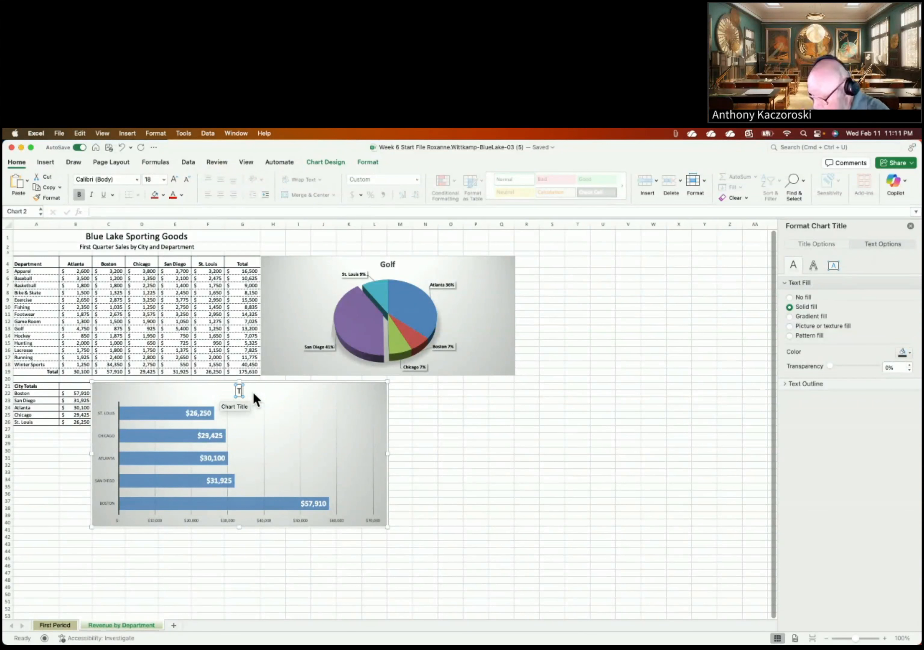
text(otal Sales by City)
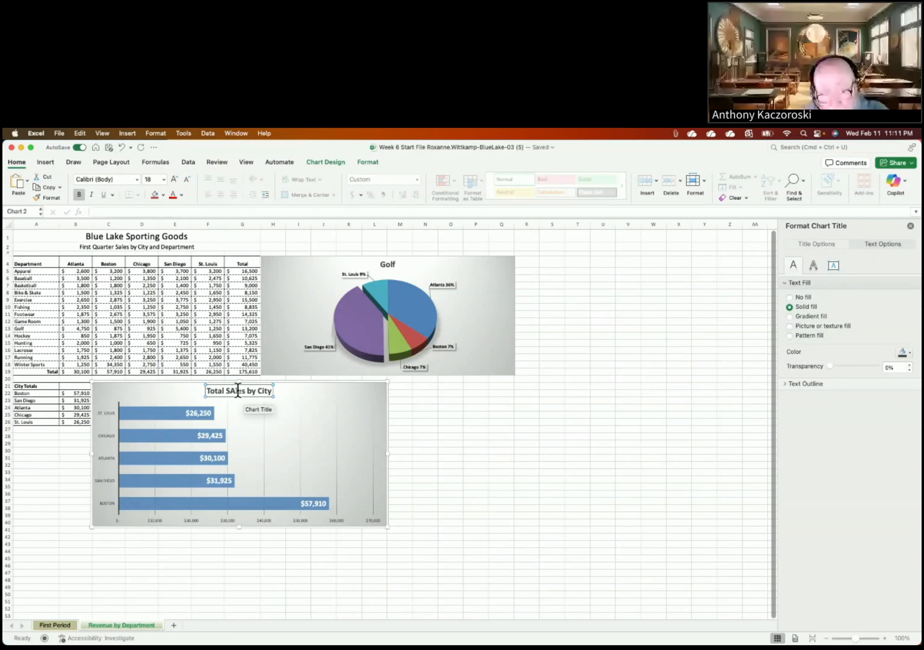
key(BackSpace)
text(a)
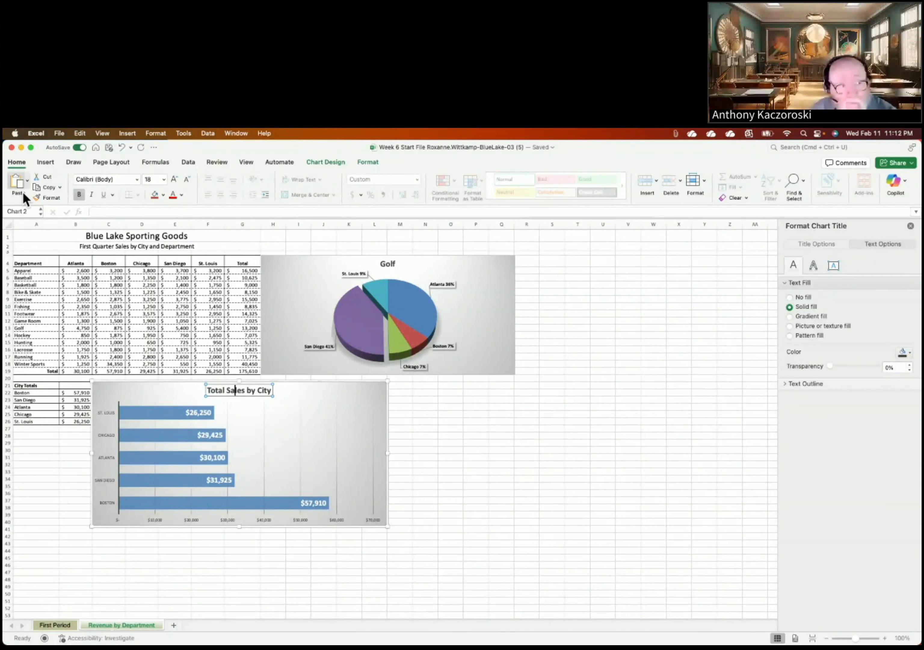
Step: Select the whole bar chart and show the Axes options under Add Chart Element
click(339, 396)
click(339, 395)
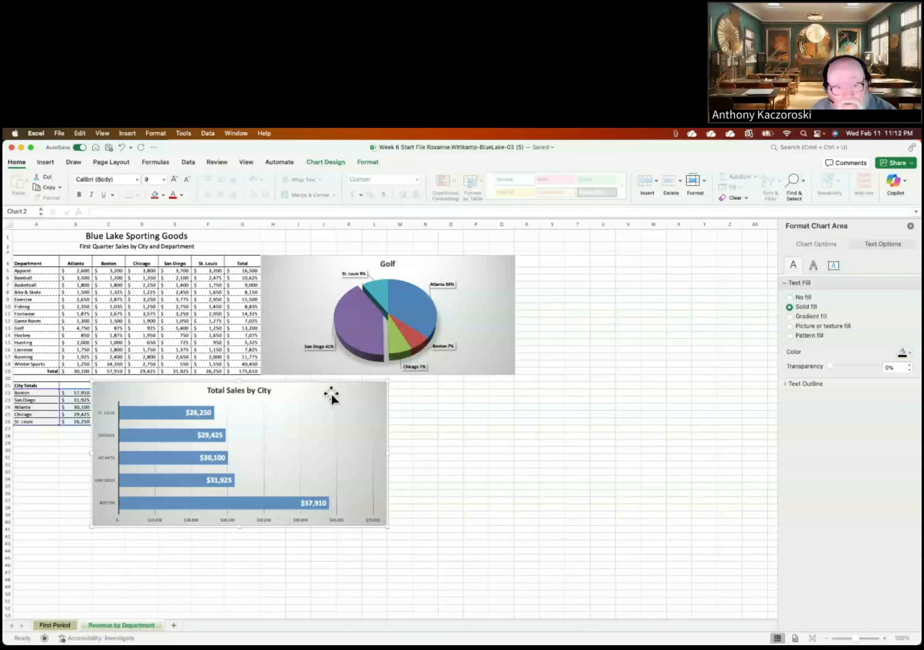
click(322, 163)
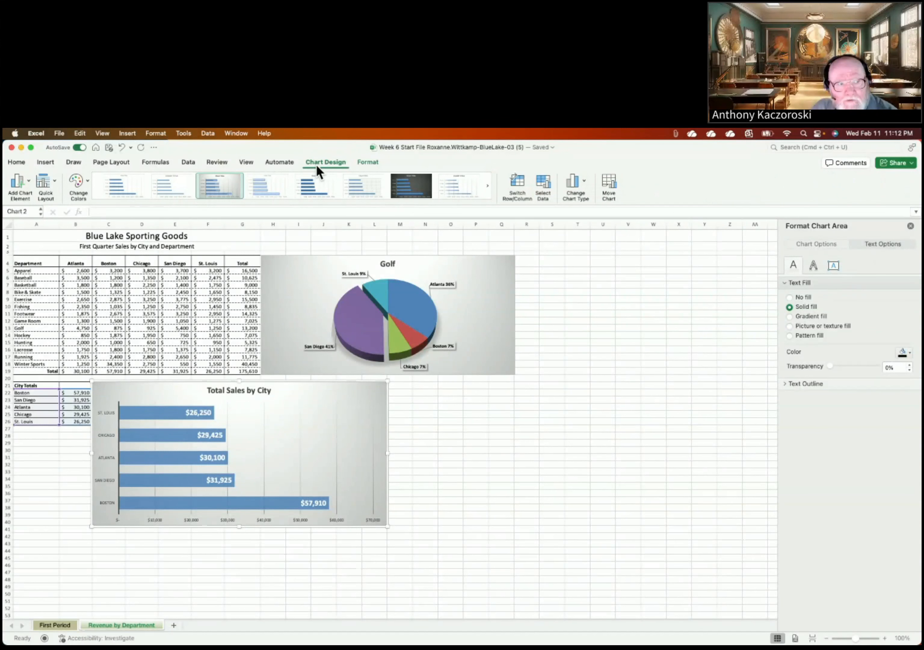
click(29, 183)
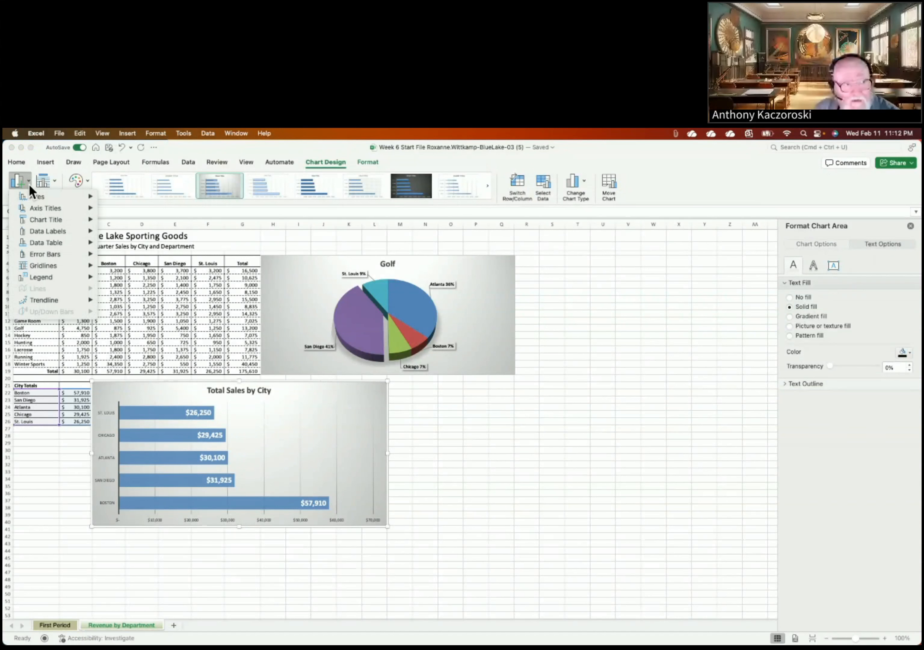
mouse_move(35, 196)
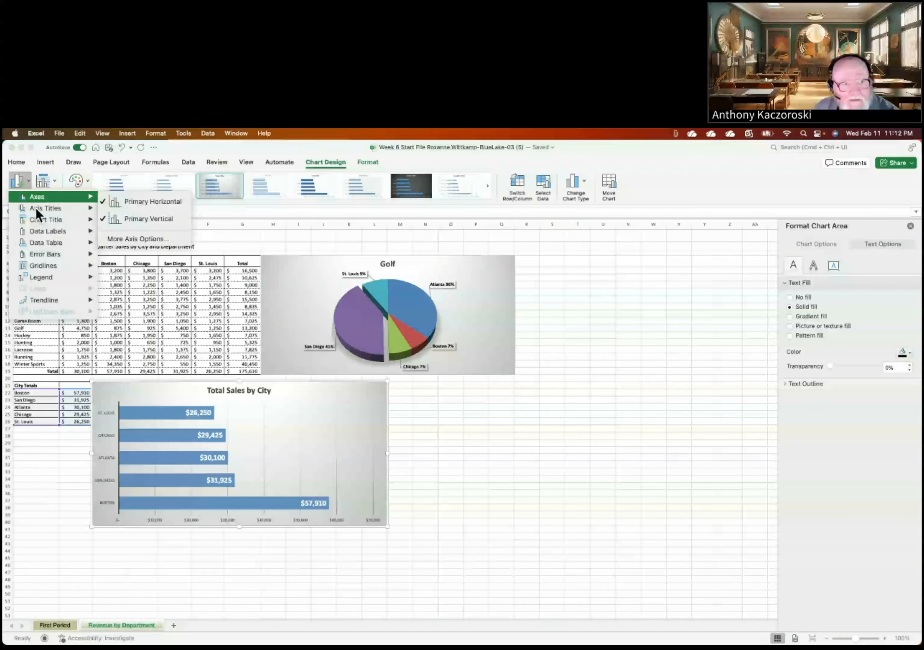
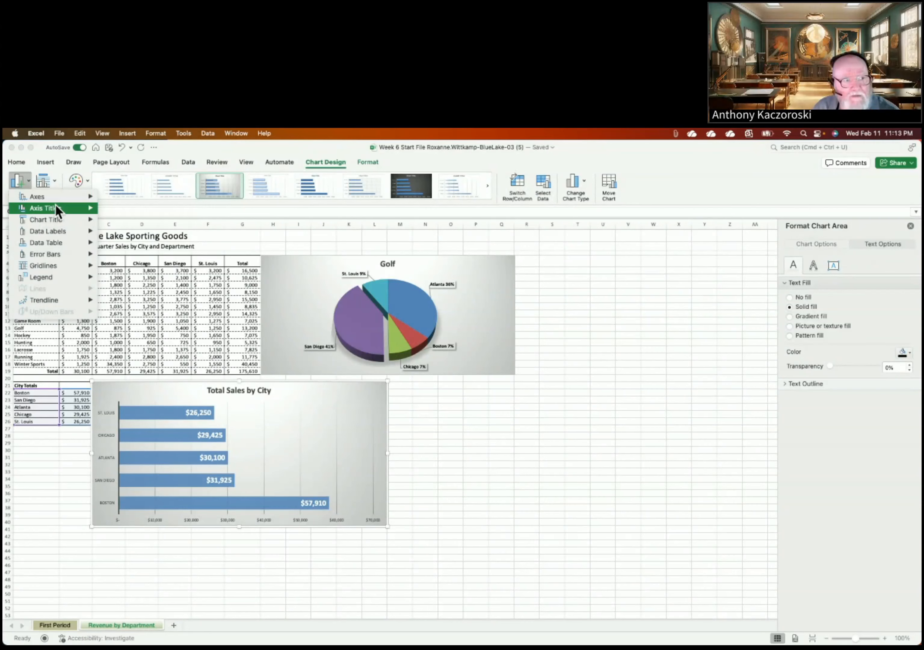
Step: Select the bar chart's horizontal value axis through More Axis Options and delete it
mouse_move(55, 206)
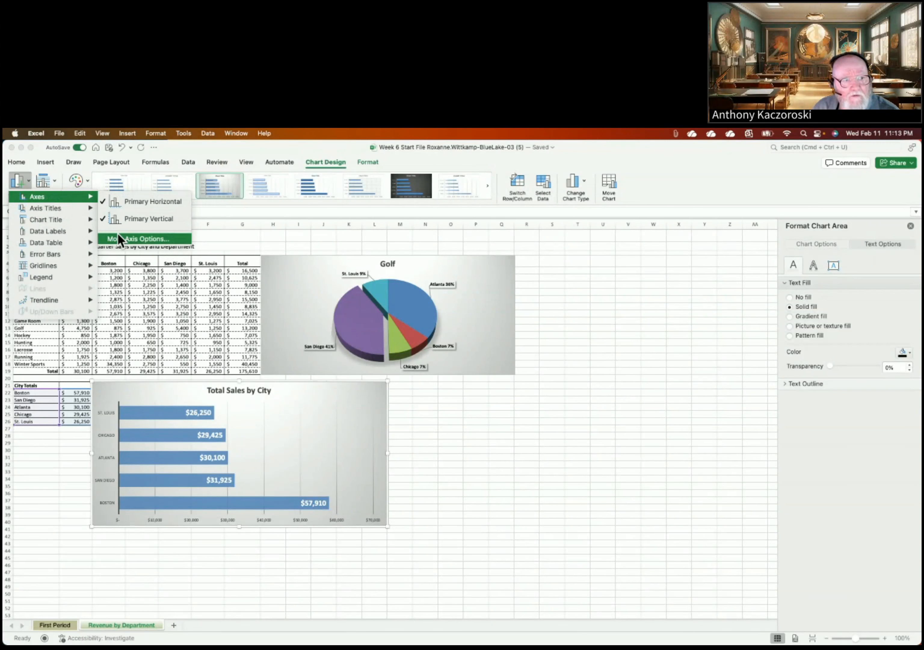
click(118, 238)
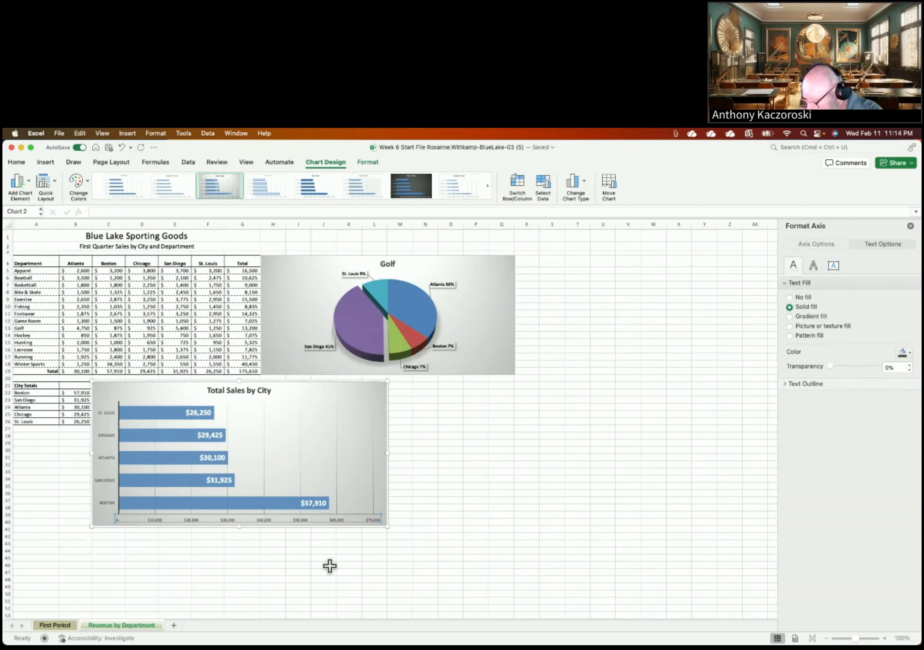
key(Delete)
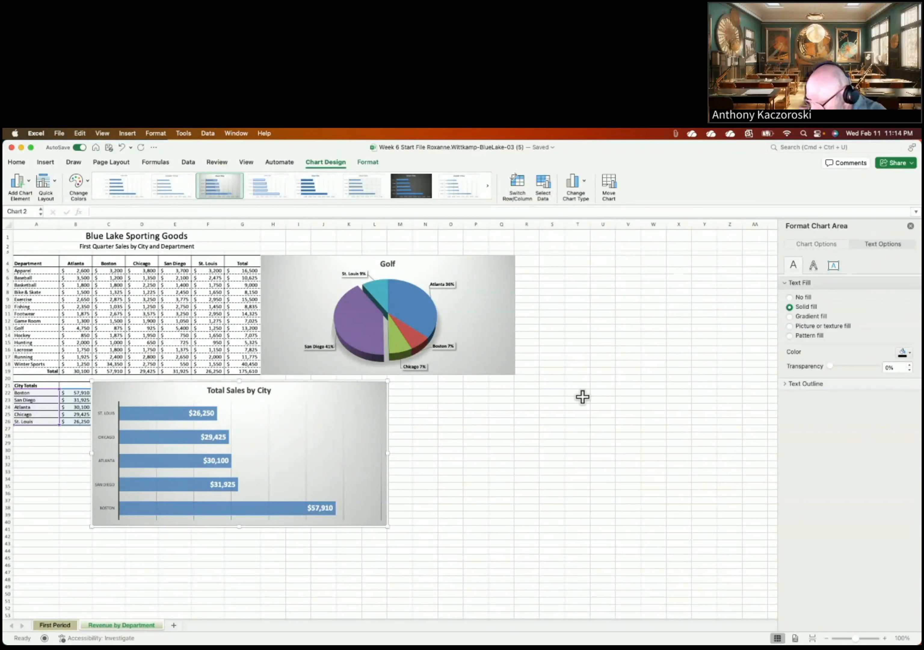
click(26, 181)
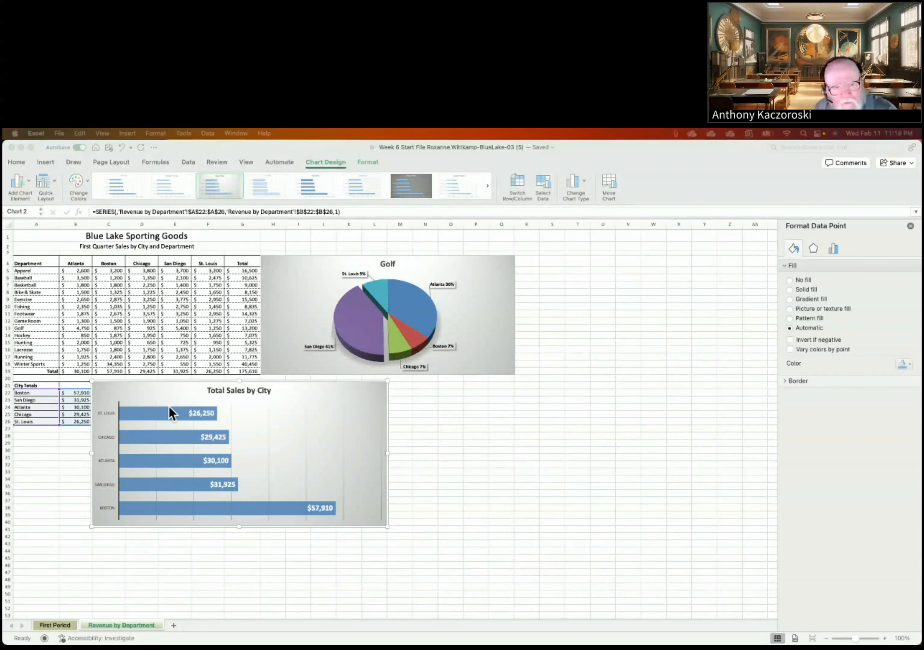
Step: Select the whole bar data series, starting from the St. Louis bar
click(142, 411)
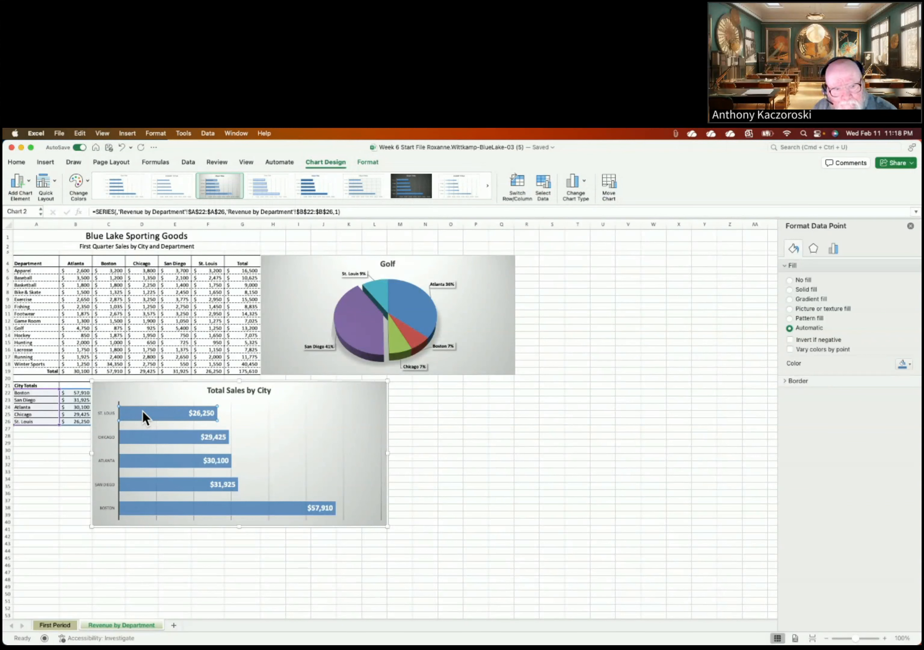
click(145, 409)
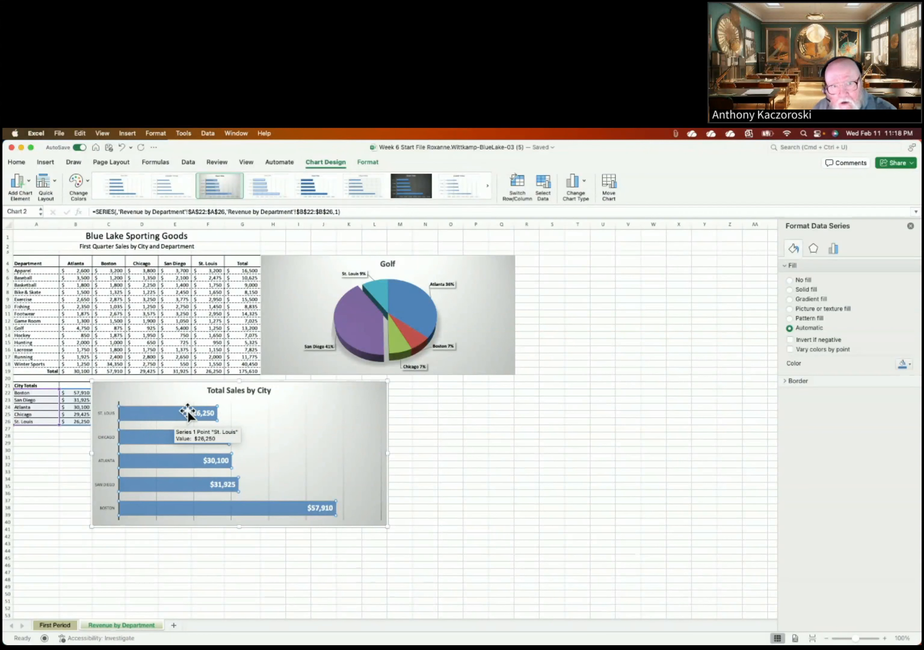
Step: Give the Series 1 bars an Offset: Bottom Right outer shadow
click(366, 163)
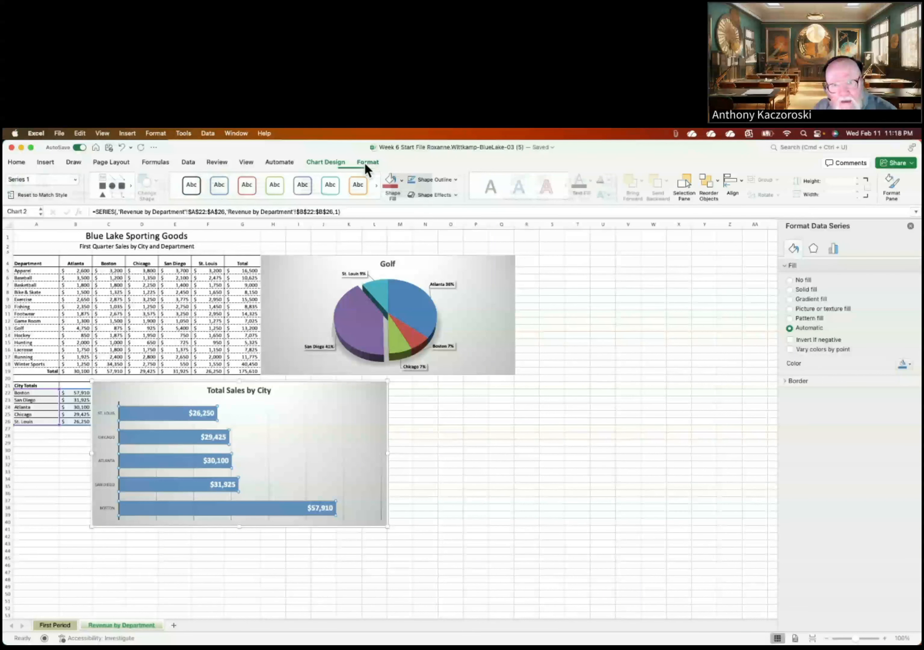
click(77, 179)
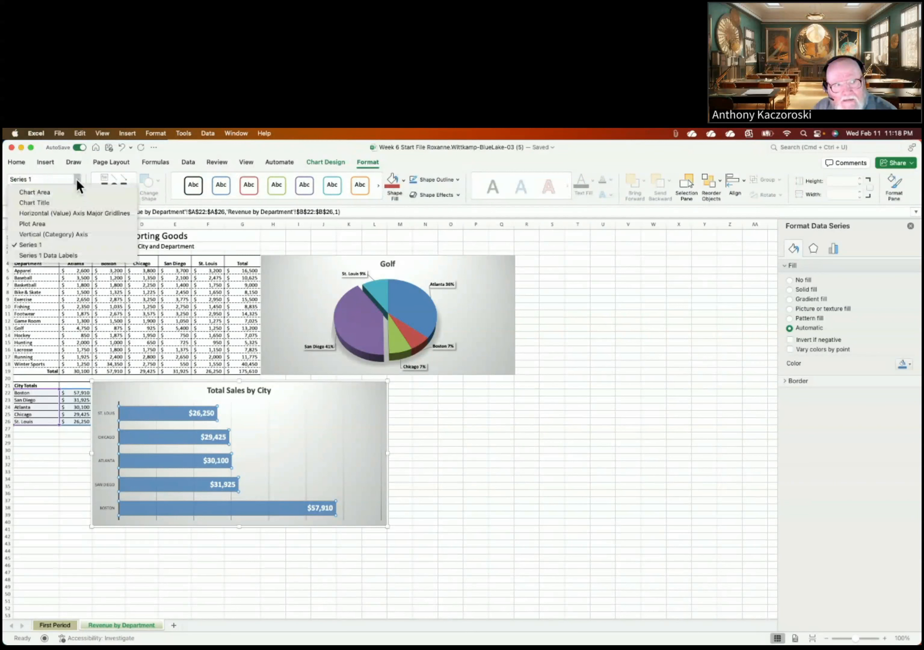
click(22, 243)
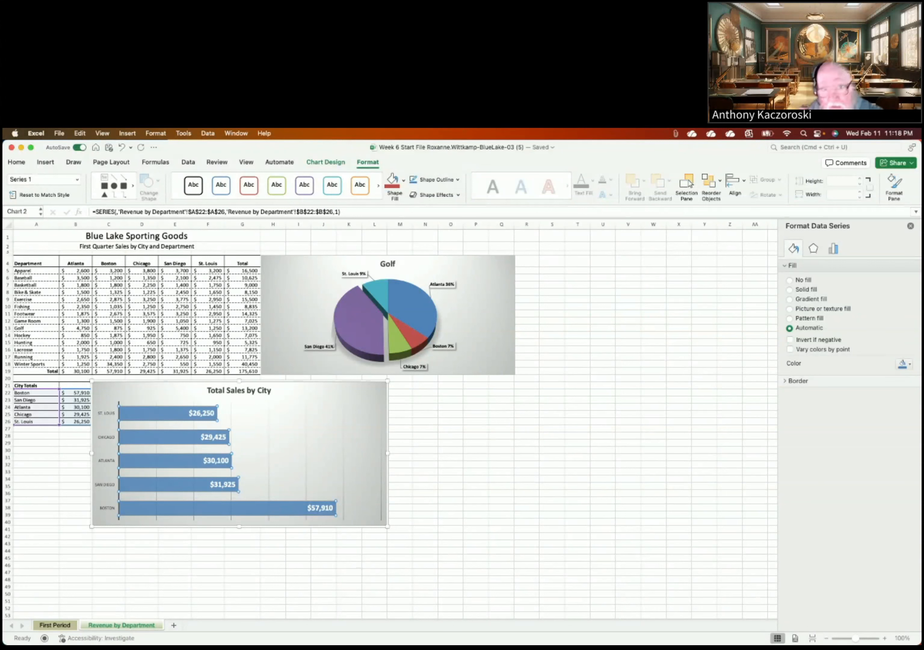
click(456, 195)
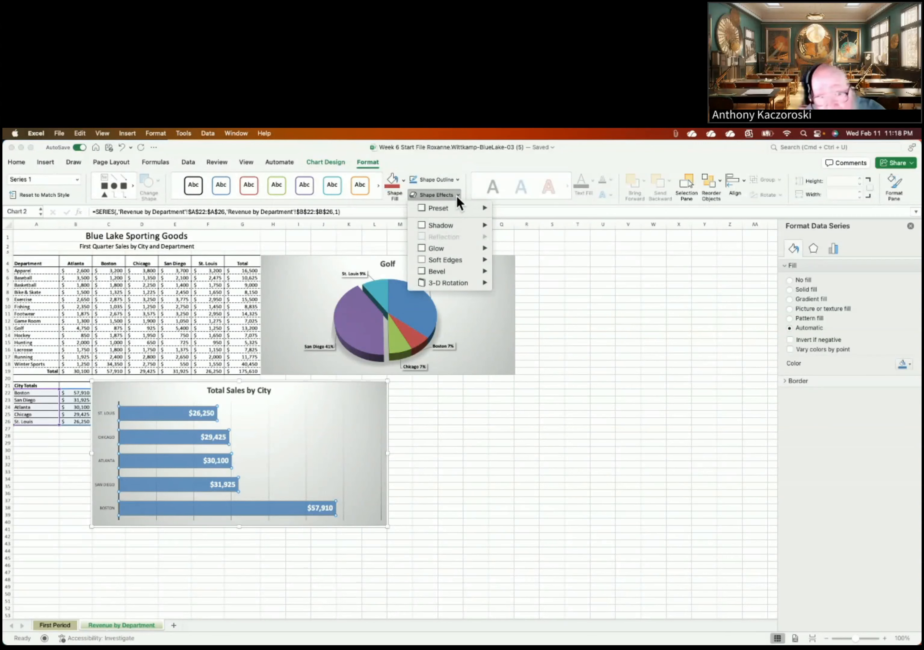
click(435, 222)
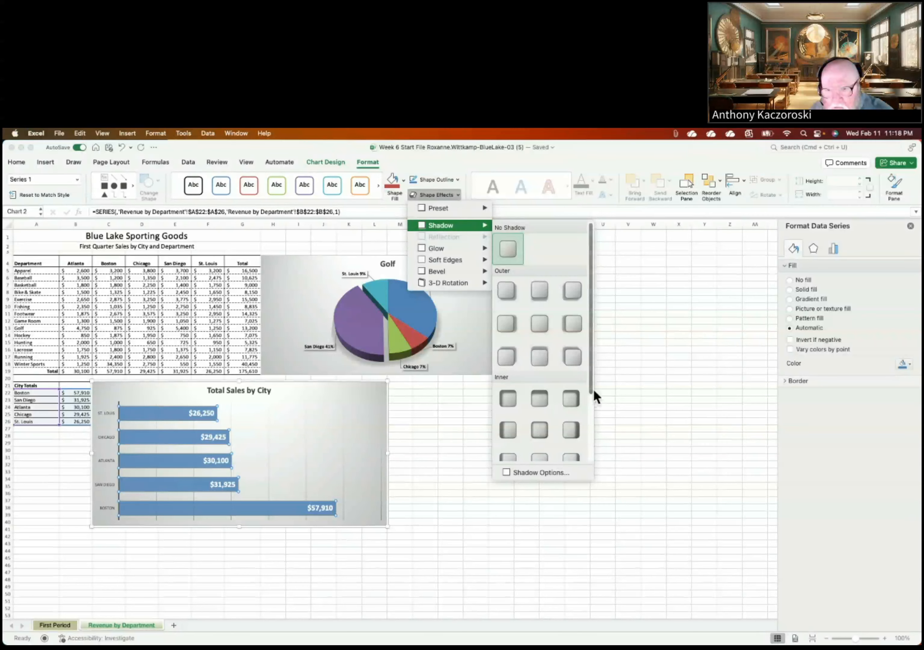
scroll(590, 389, down, 5)
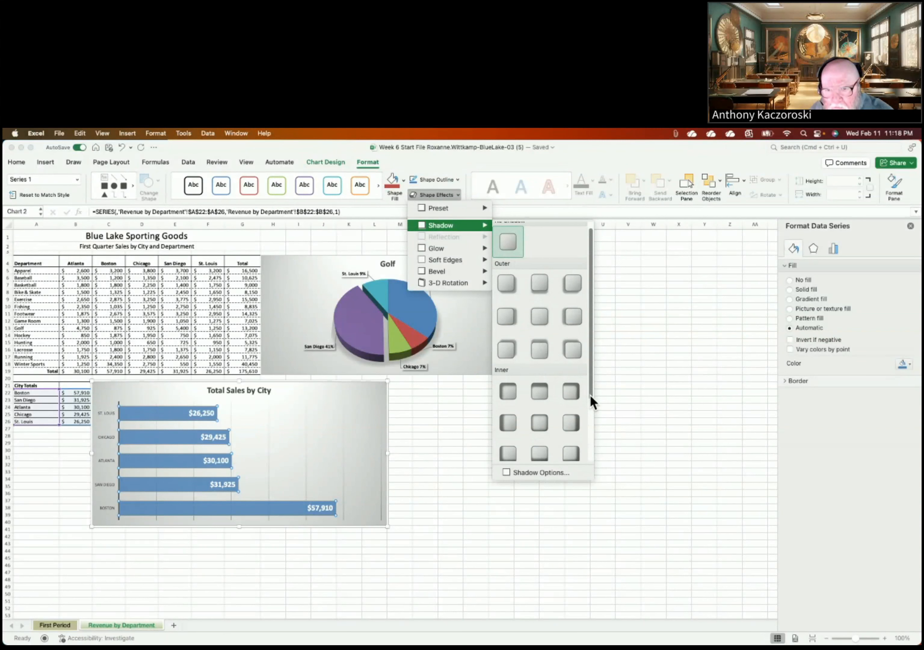
scroll(593, 414, up, 3)
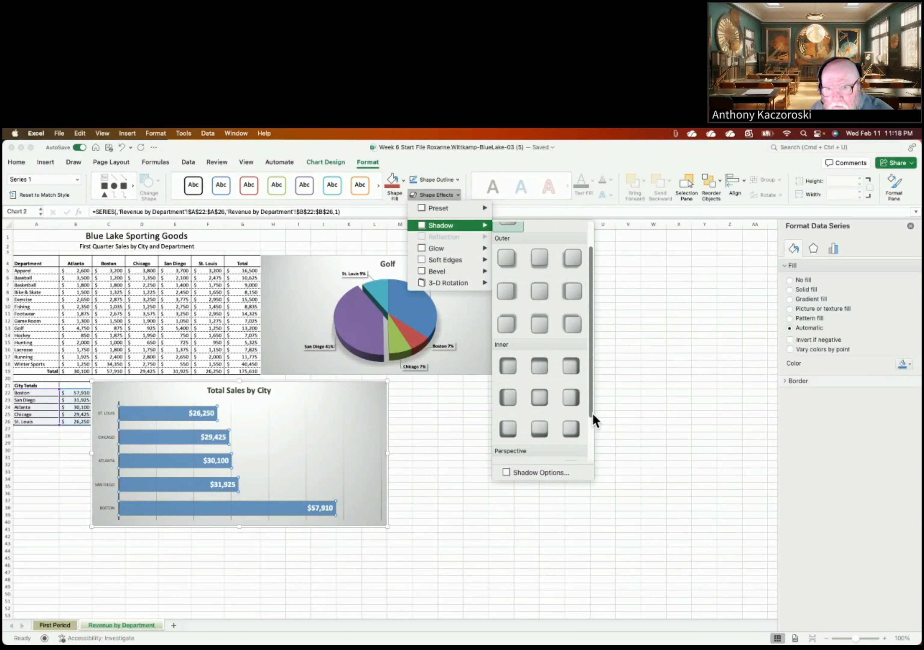
scroll(593, 413, up, 2)
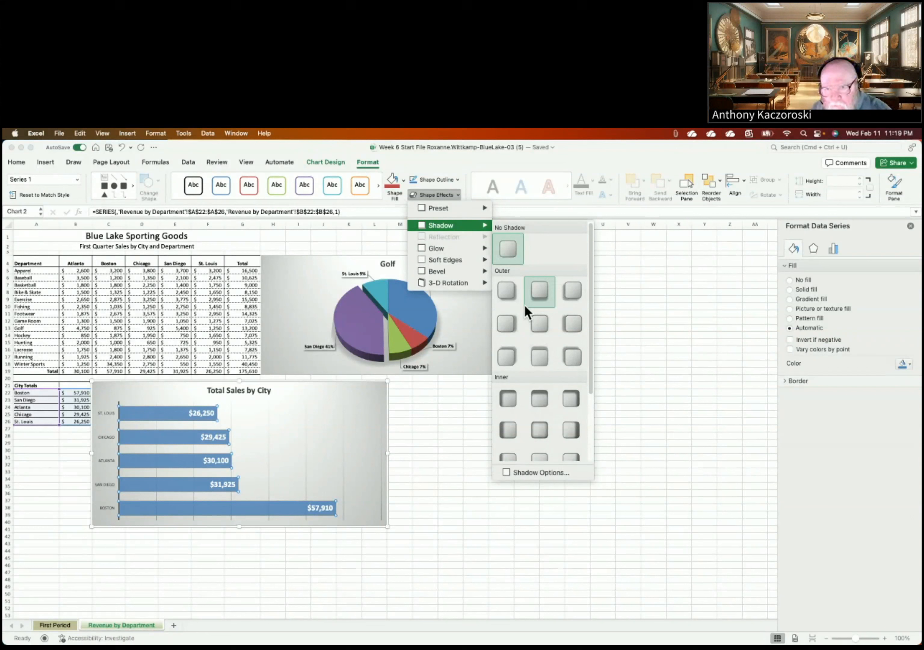
click(505, 292)
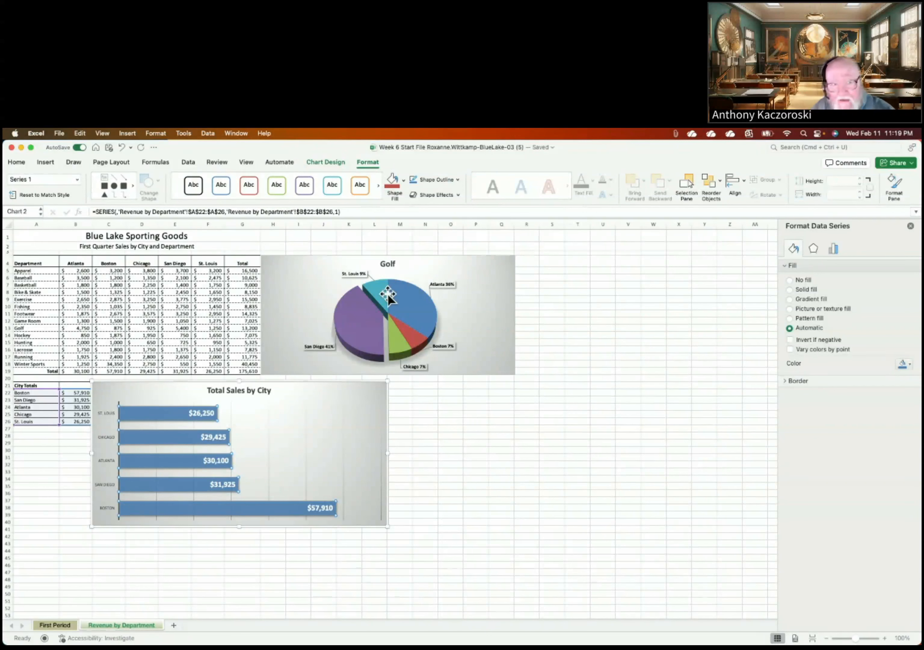
Step: Restore the $- to $70,000 value axis and select the vertical city category axis
click(313, 164)
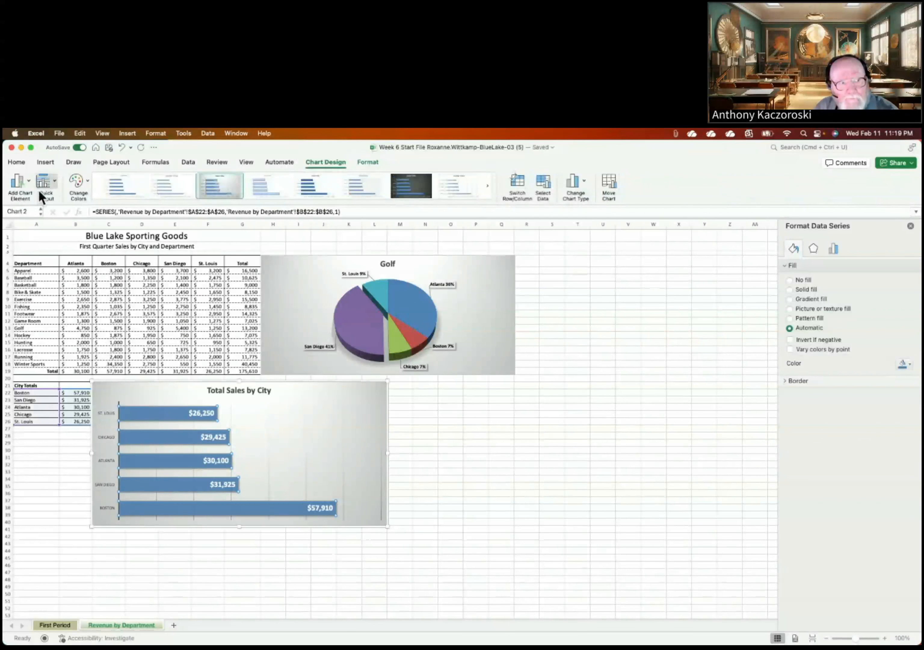
click(28, 180)
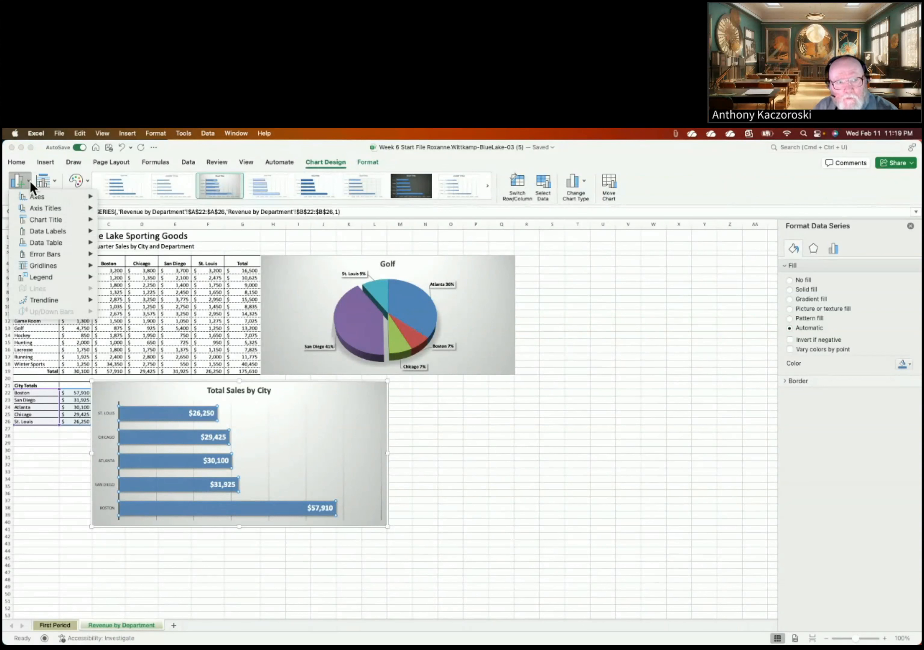
mouse_move(44, 196)
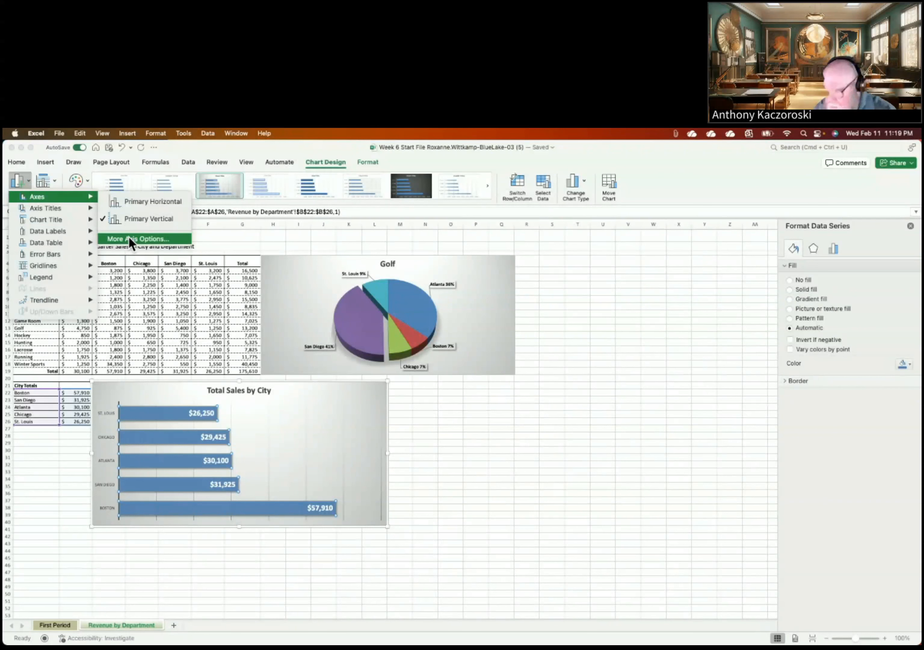
click(130, 242)
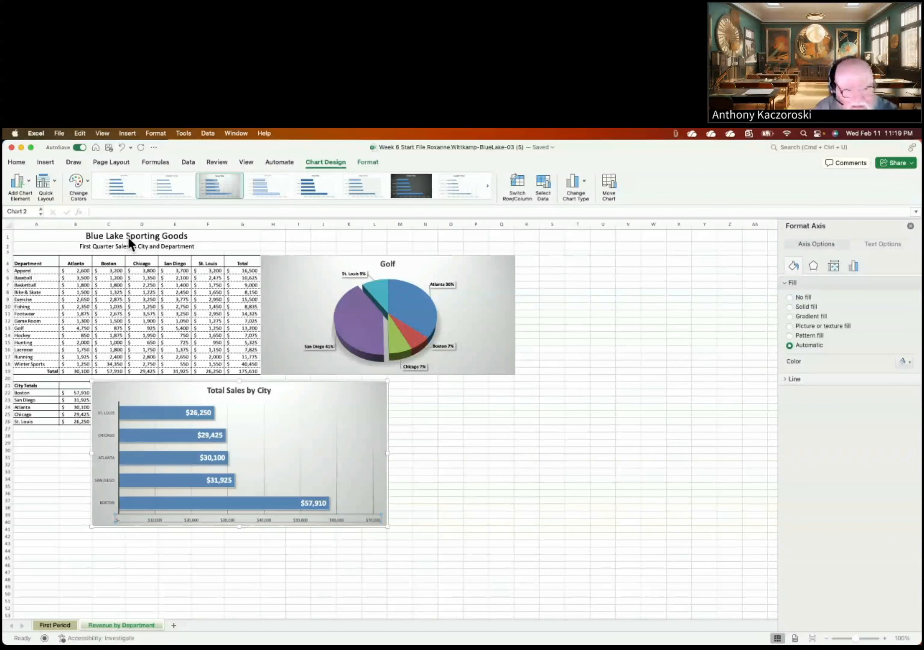
click(102, 413)
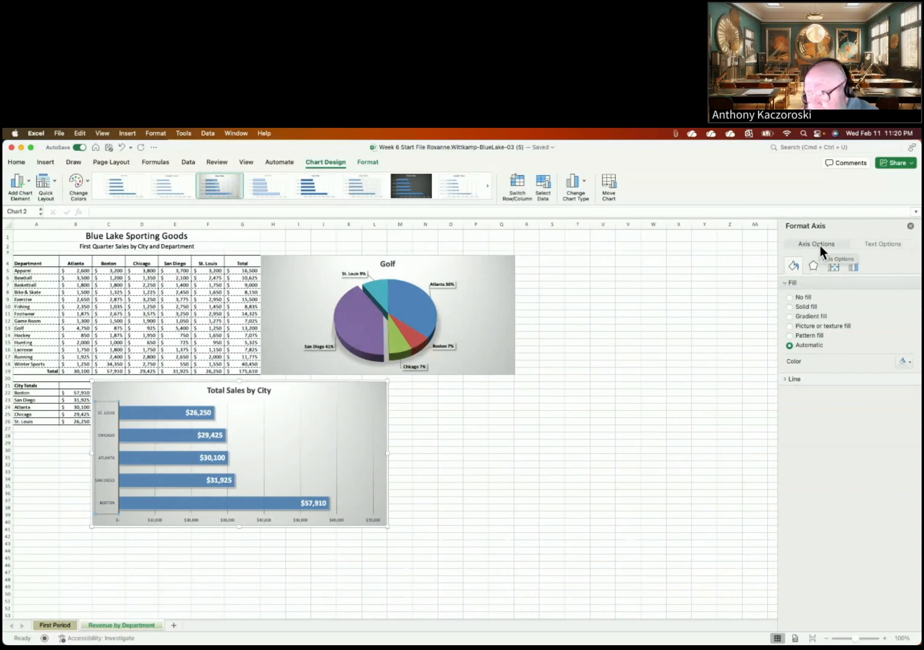
Step: Turn on Categories in reverse order so Boston ($57,910) tops the chart and St. Louis sits at the bottom
click(853, 268)
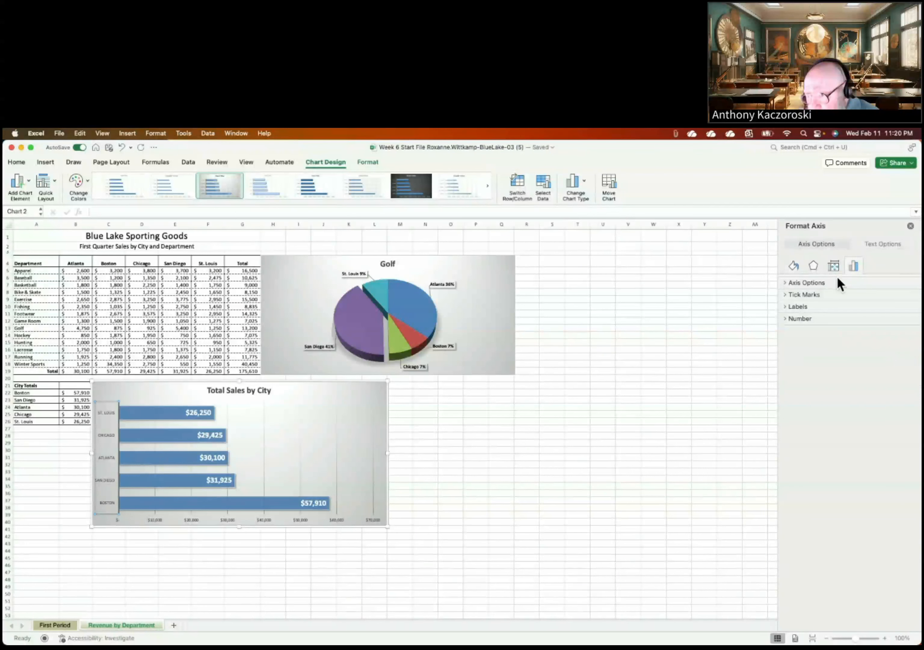
click(787, 282)
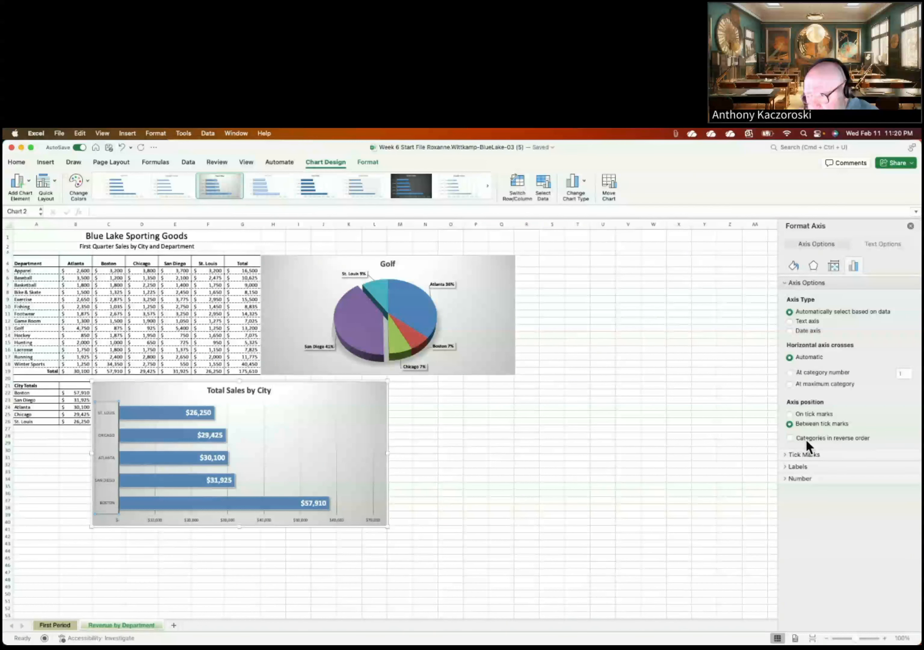
click(790, 438)
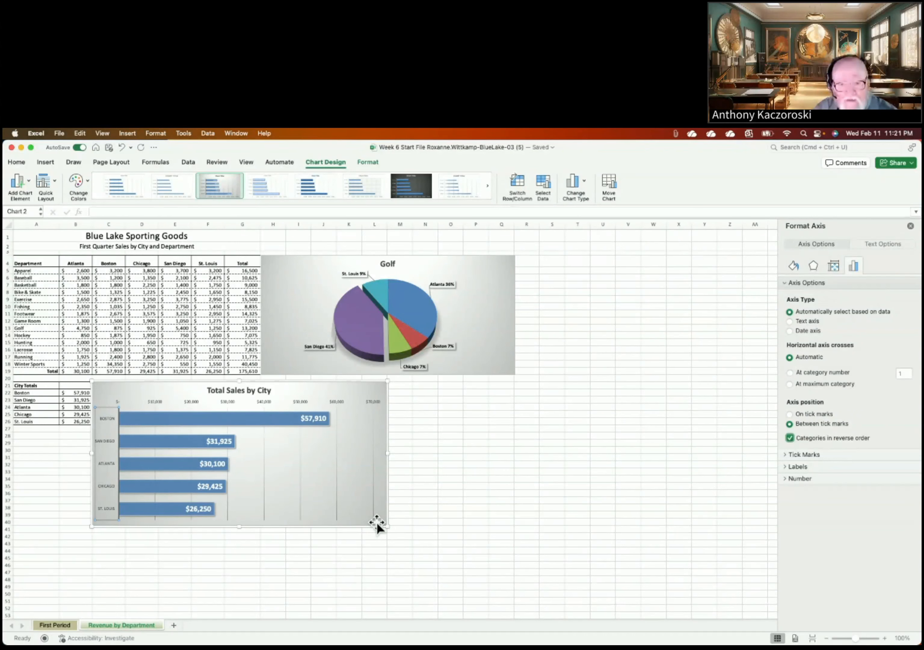
Step: Write alt text: a bar chart displaying totals in descending order, with data points selectable for fill colour
right_click(389, 502)
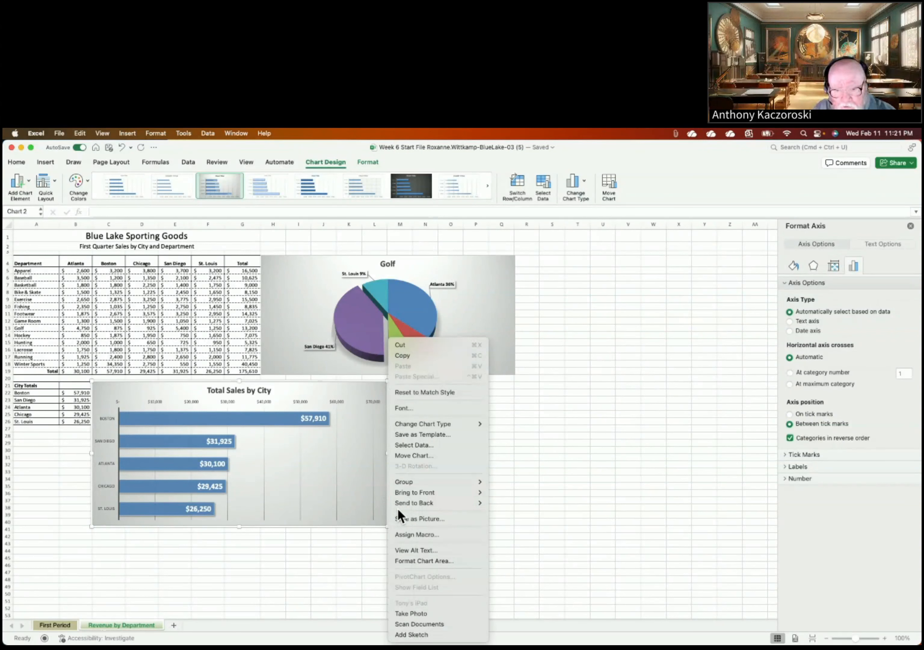
click(410, 550)
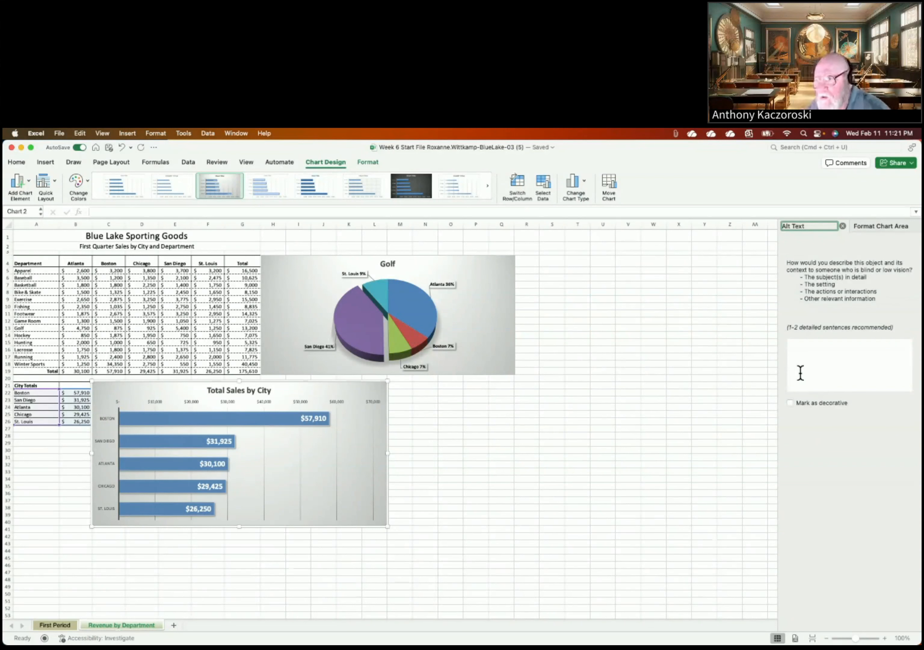
click(796, 348)
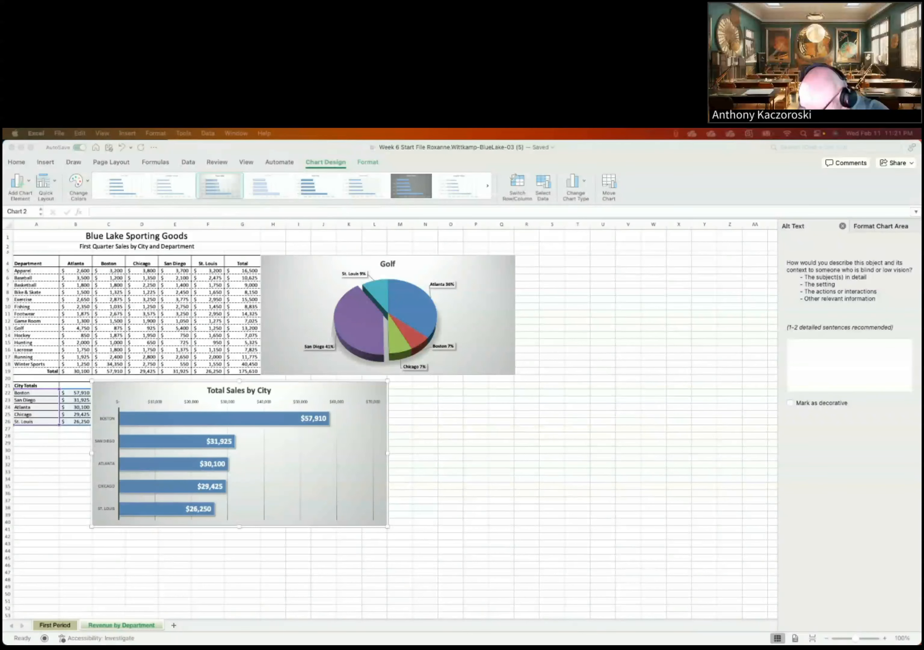
click(796, 345)
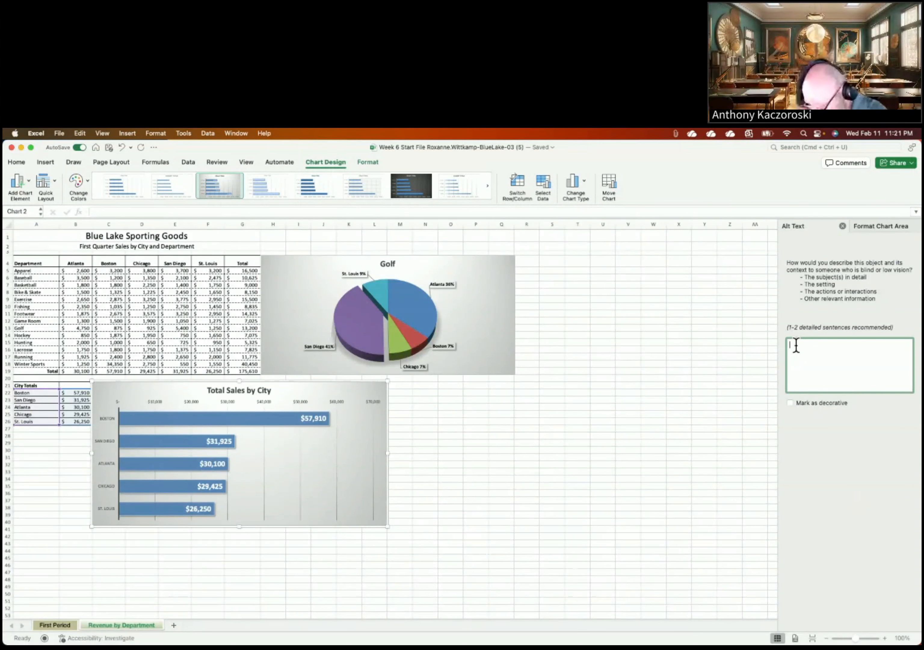
text(This is a bar)
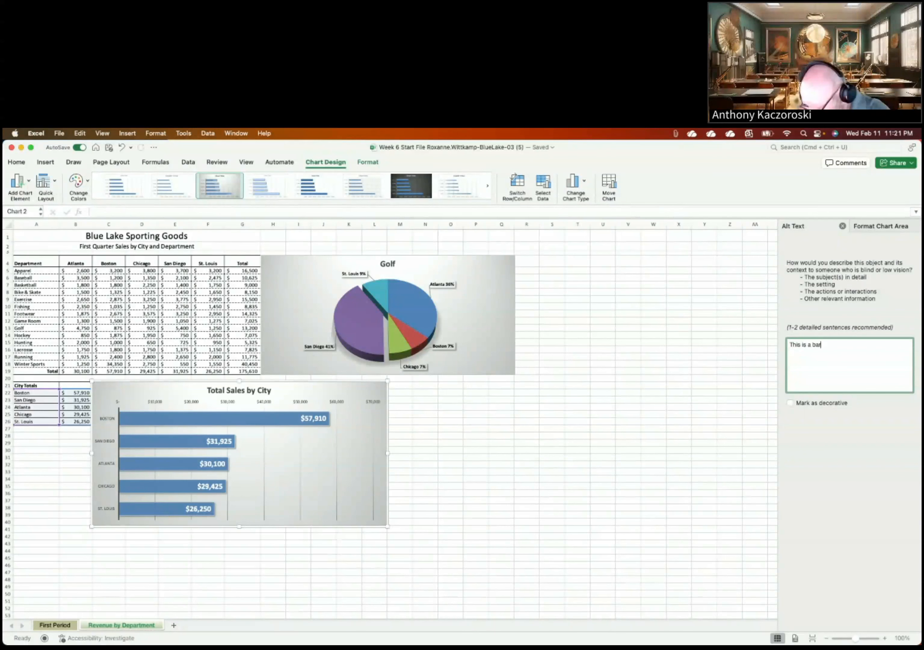
text( chart)
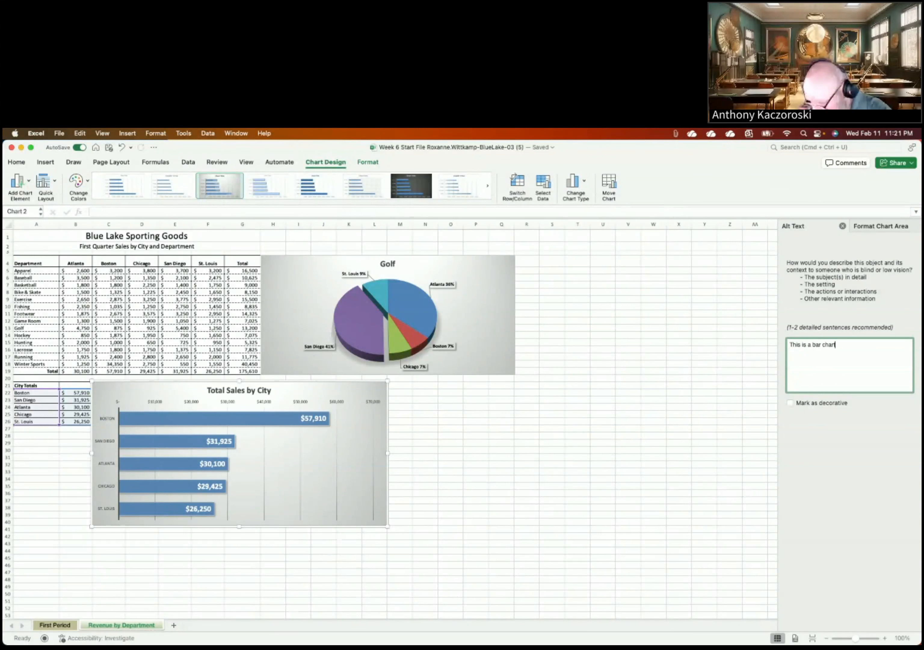
text( which )
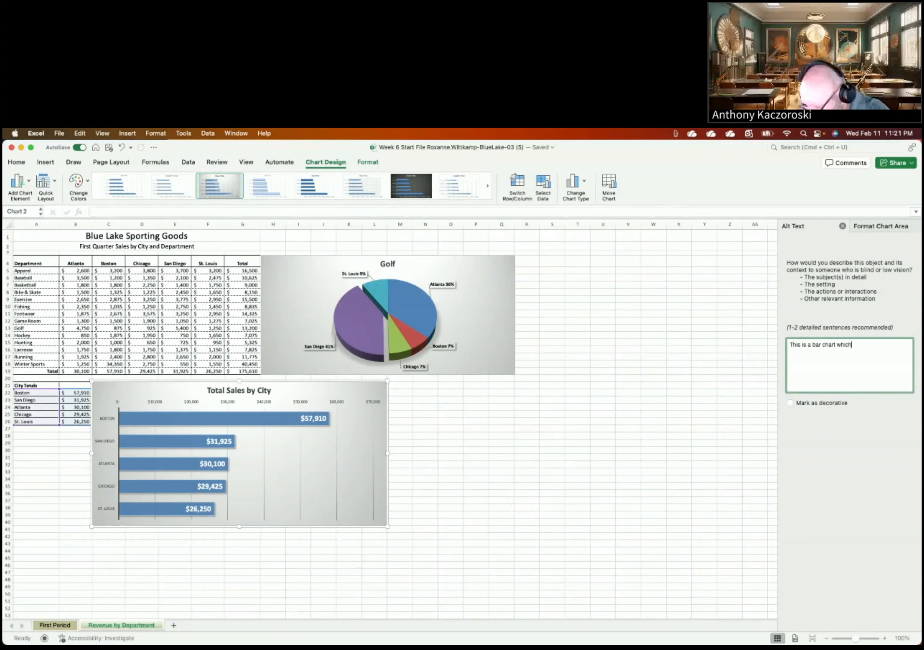
text(displays too)
key(BackSpace)
text(tals)
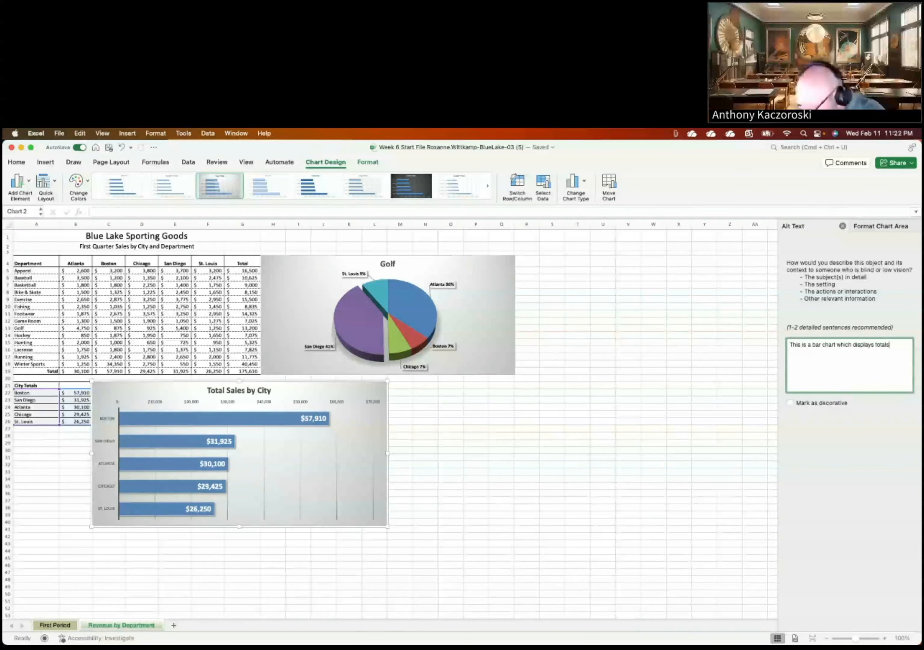
text( in de)
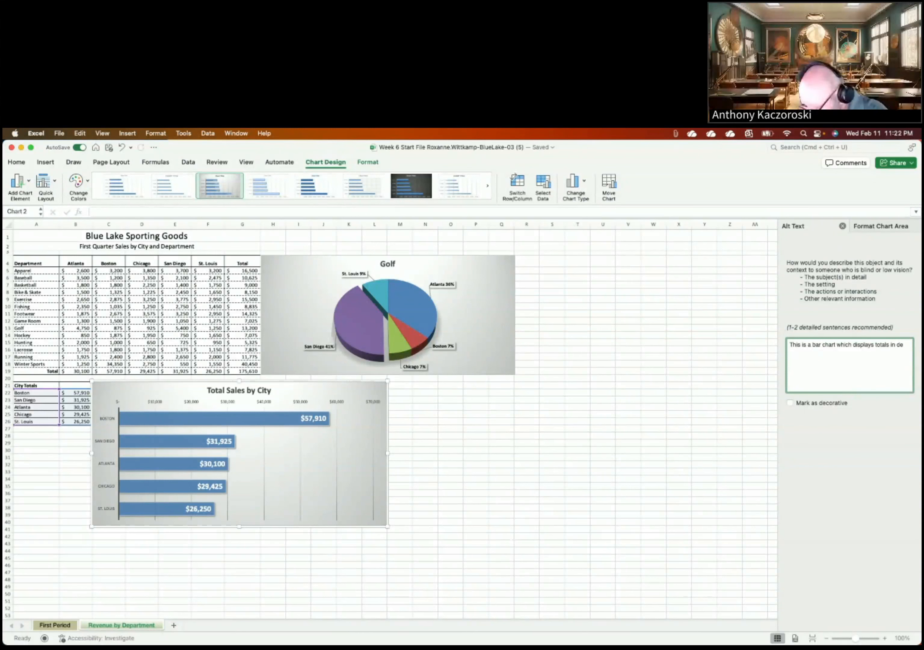
text(scending)
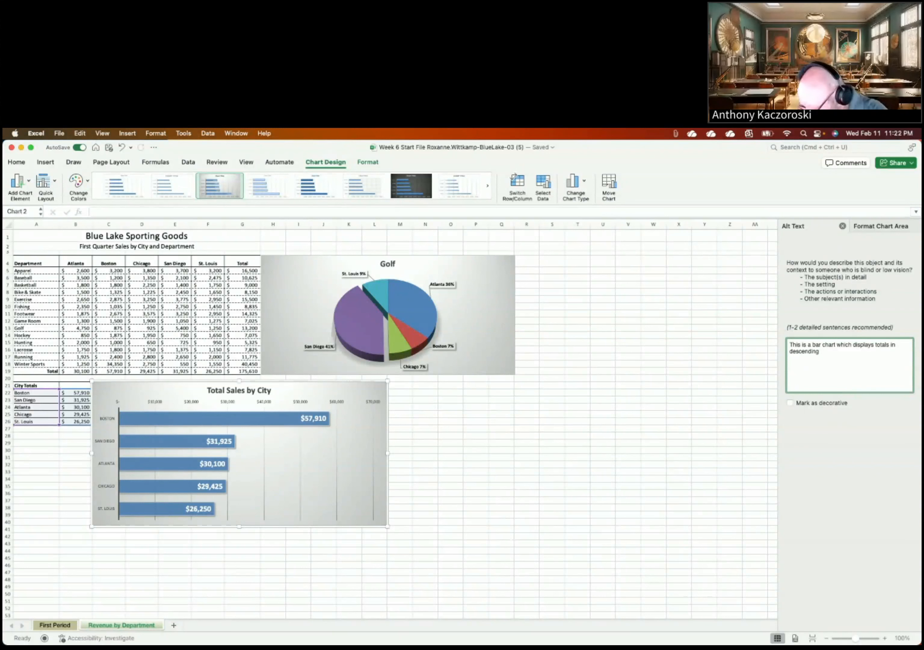
text( order.  You)
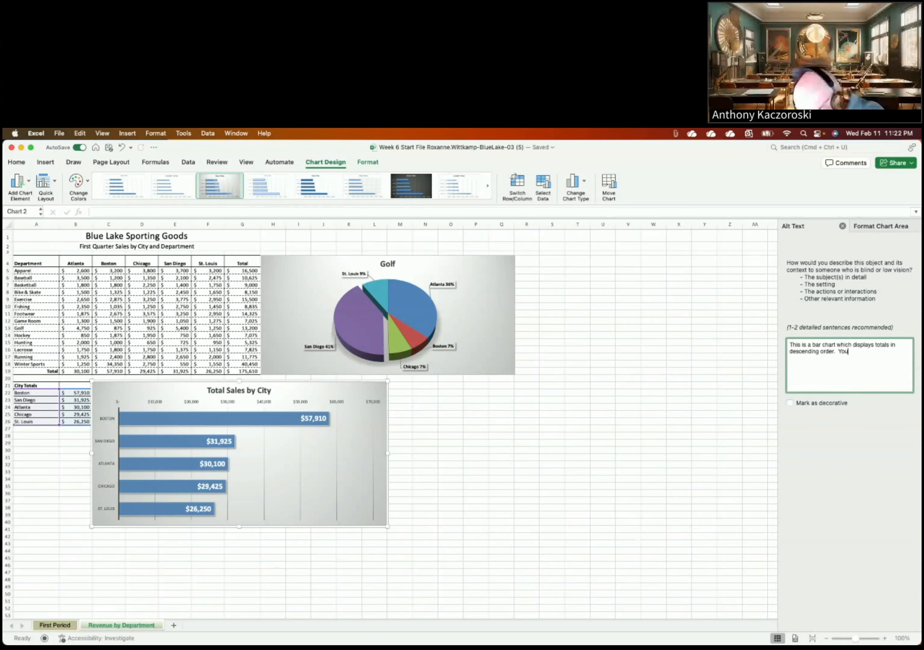
text( can se)
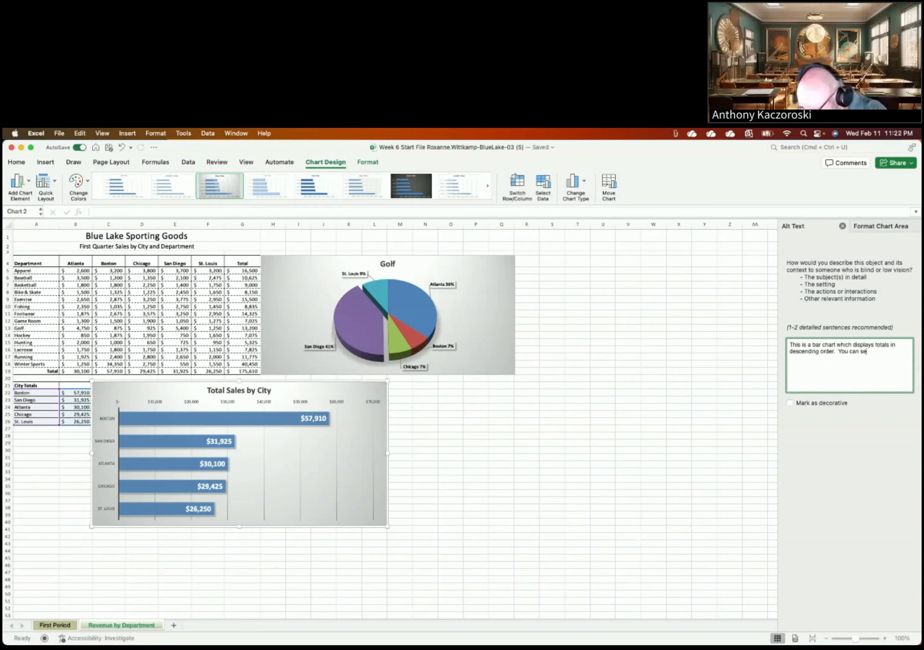
text(lect an)
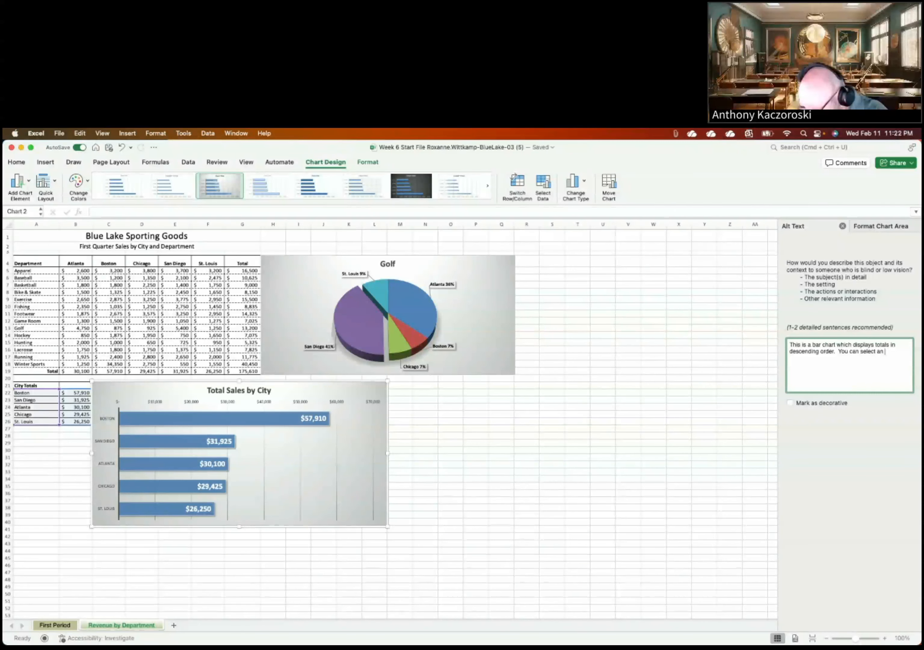
text( individual data point)
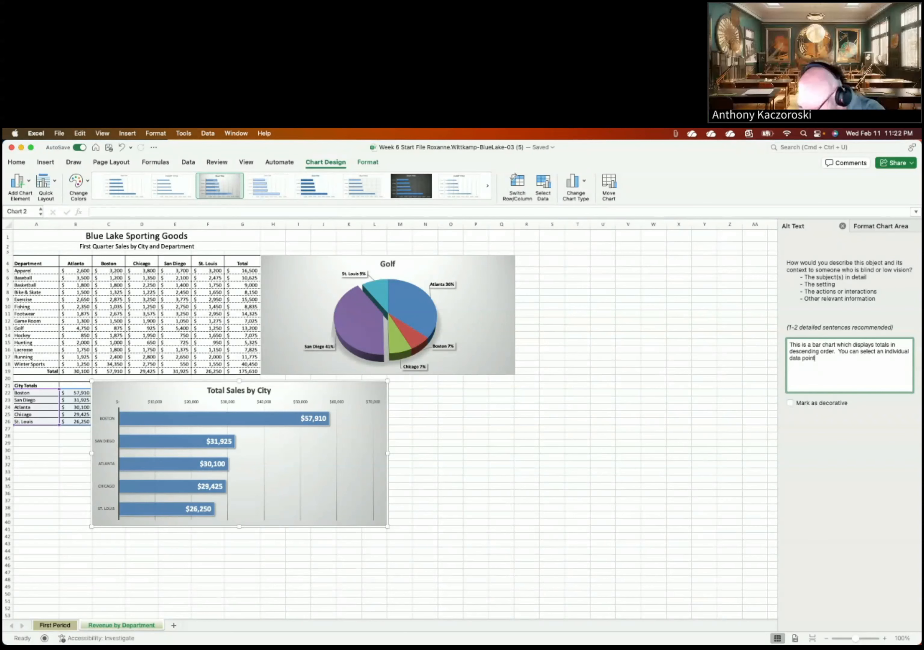
text( to app)
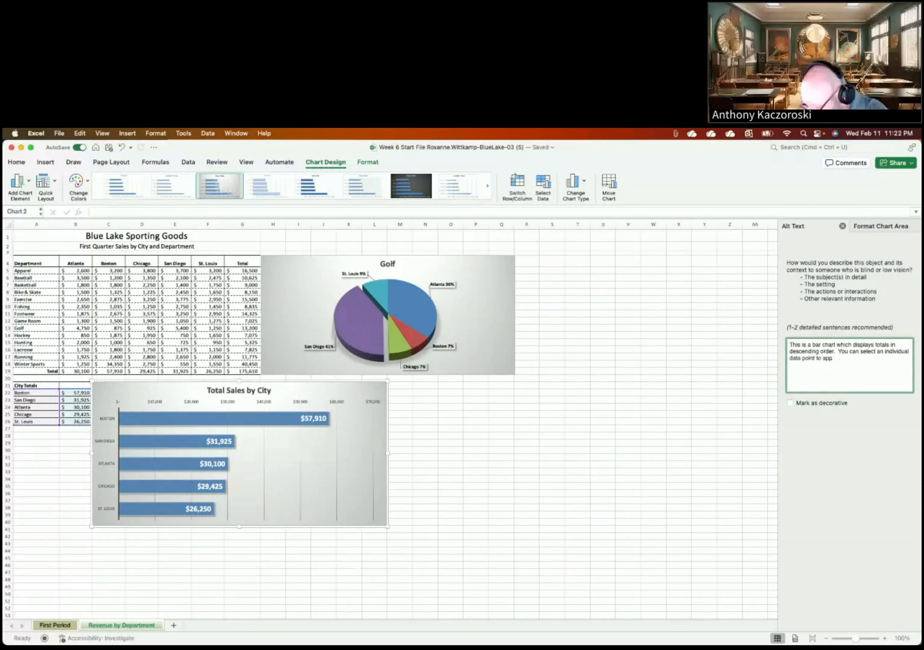
text(ly)
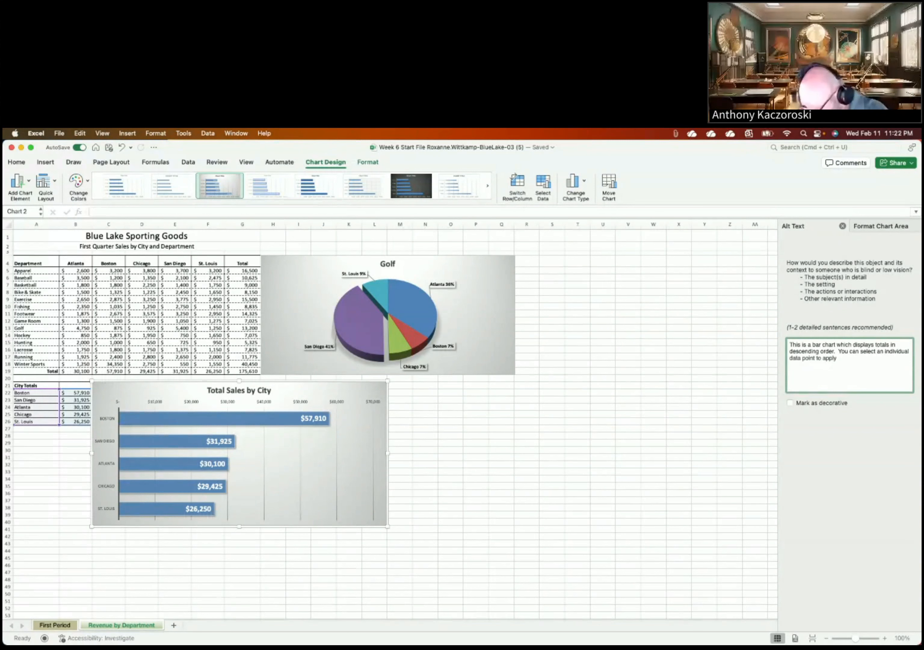
text( a fill color)
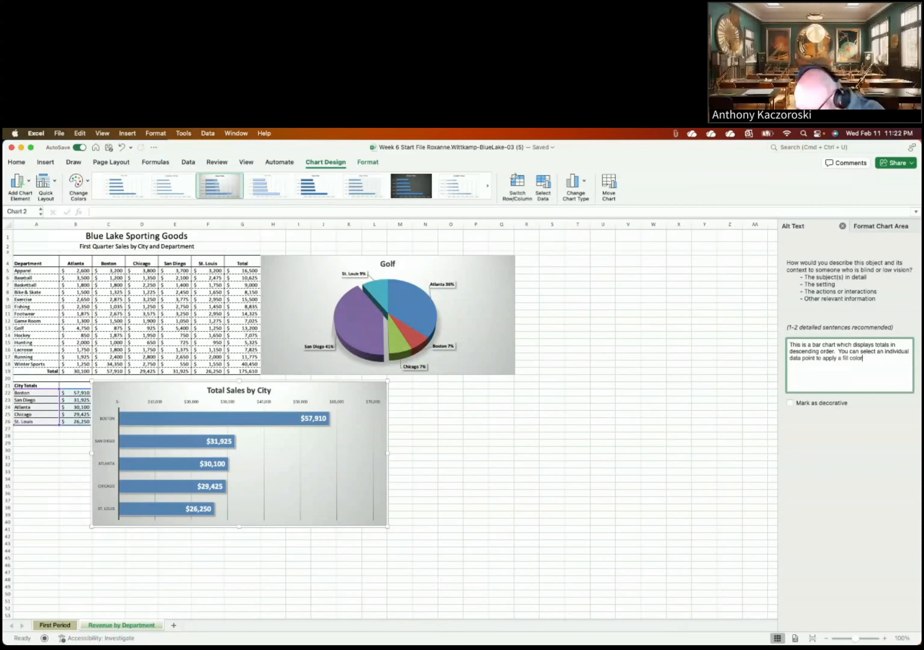
text(.)
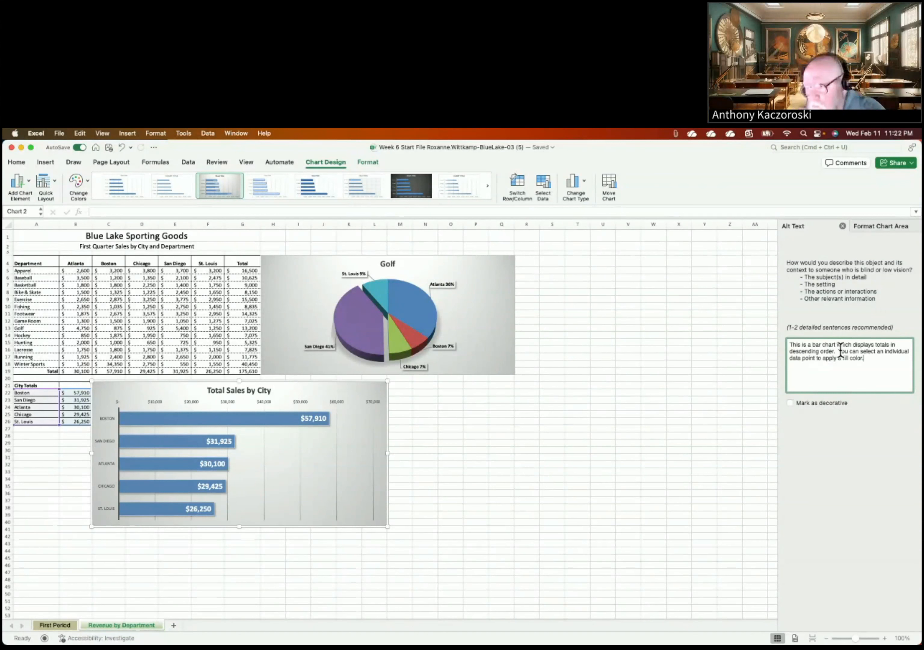
key(Left)
key(BackSpace)
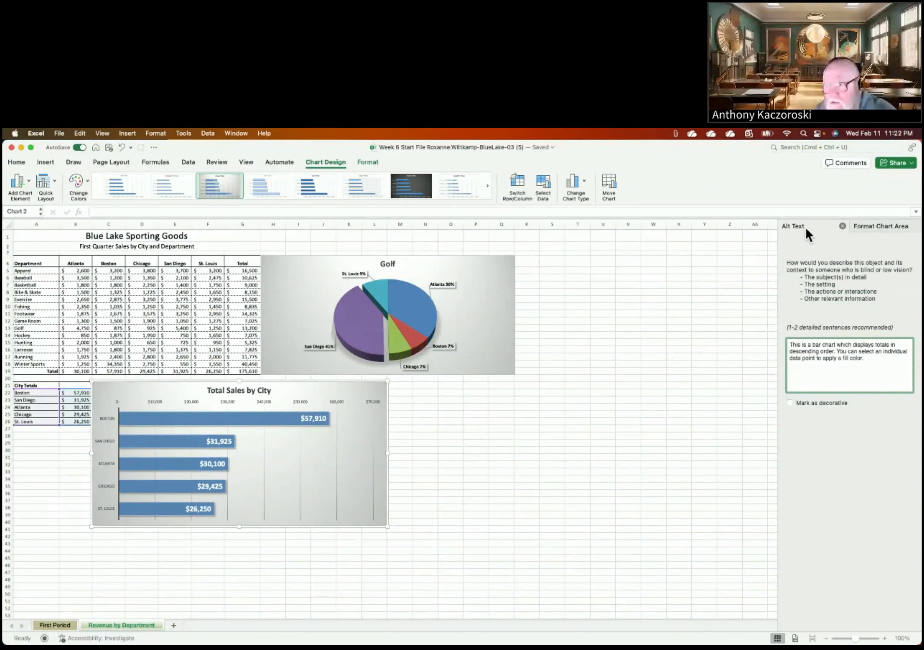
Step: Close the Alt Text pane, deselect the chart and go to the First Period sheet
click(843, 226)
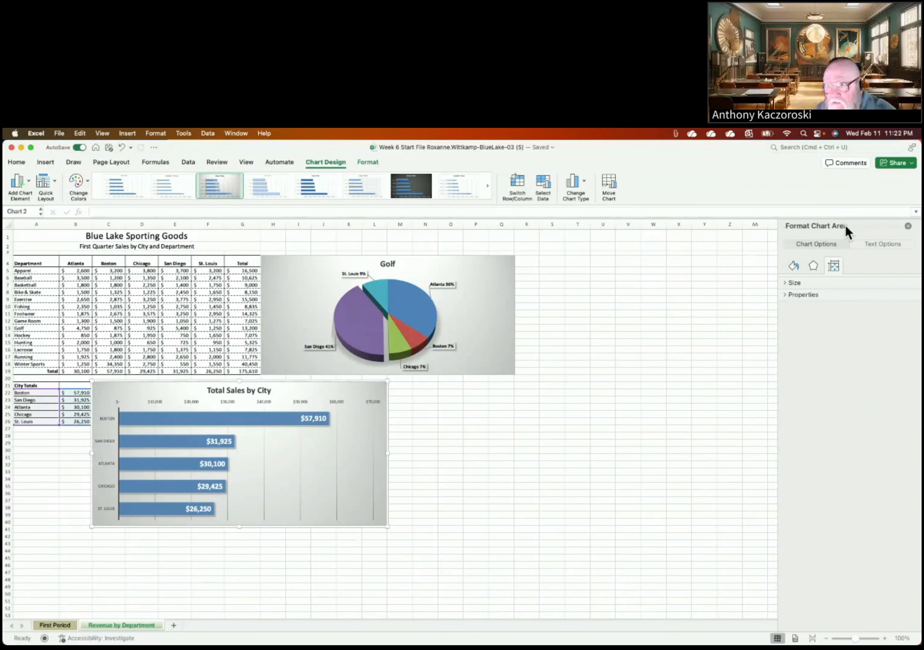
click(38, 236)
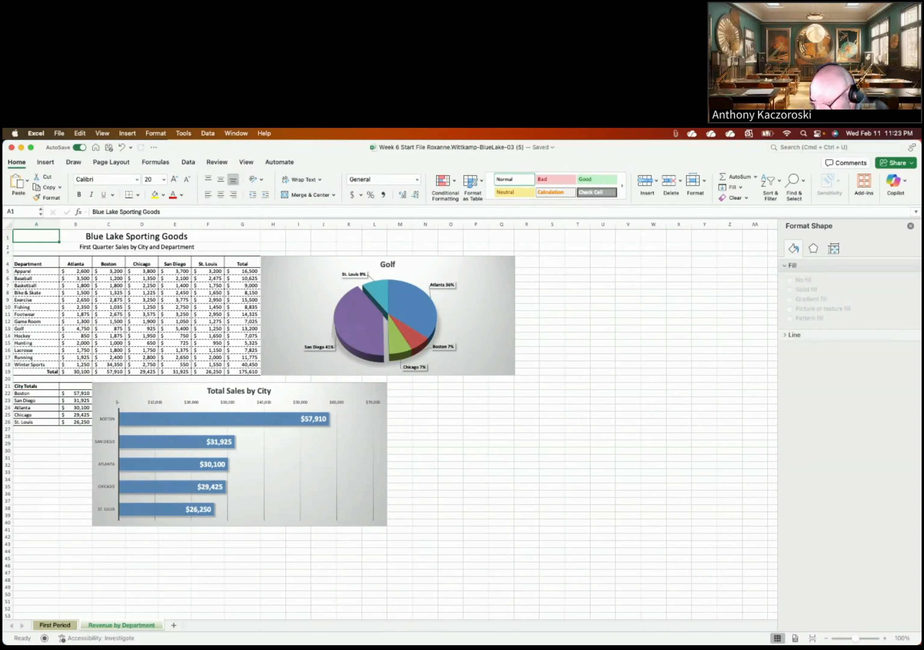
click(58, 623)
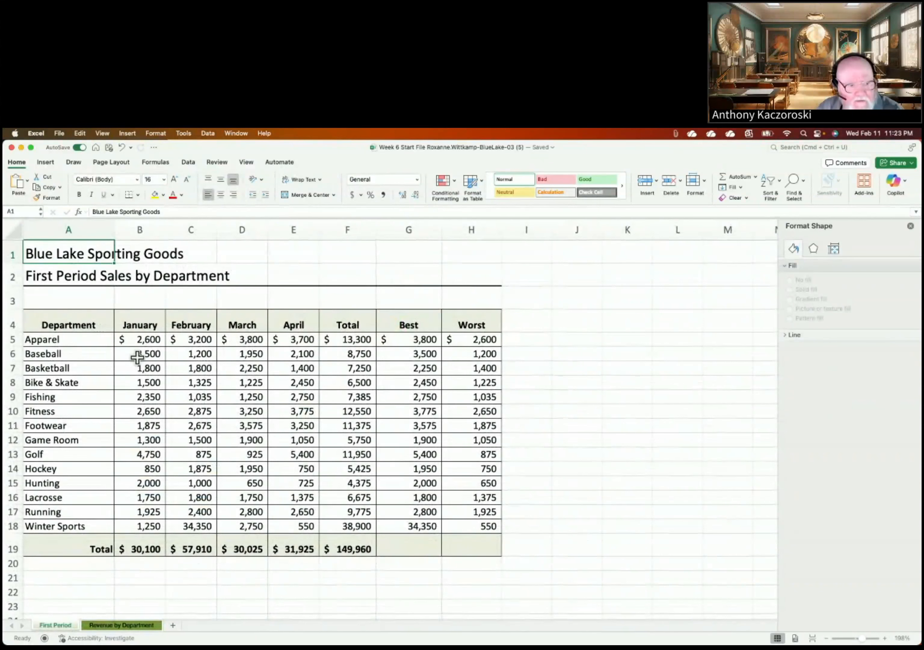
Step: Select the January–April Total row values in B19:E19 as the sparkline source
drag(137, 549, 278, 550)
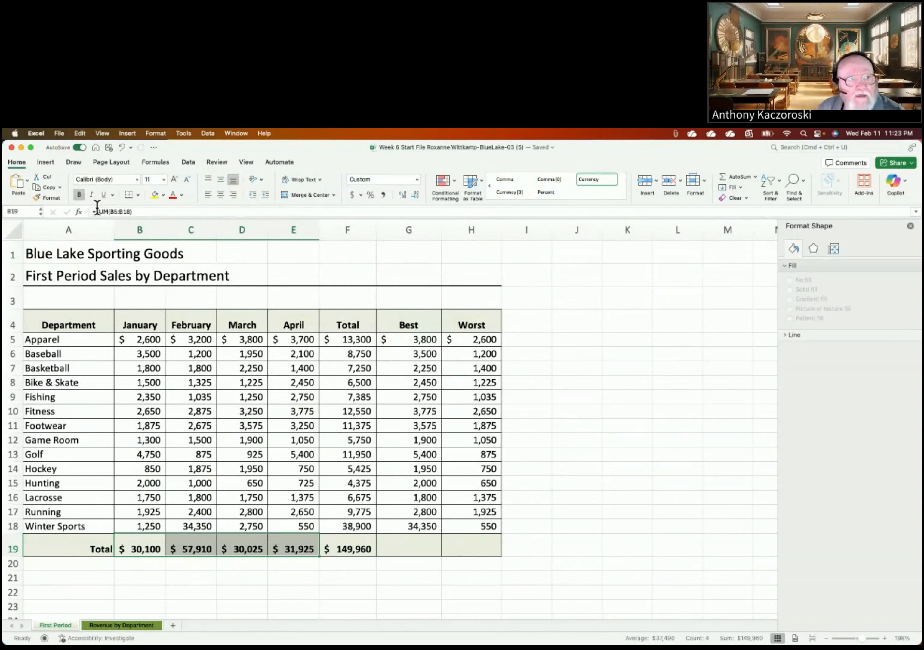
click(657, 183)
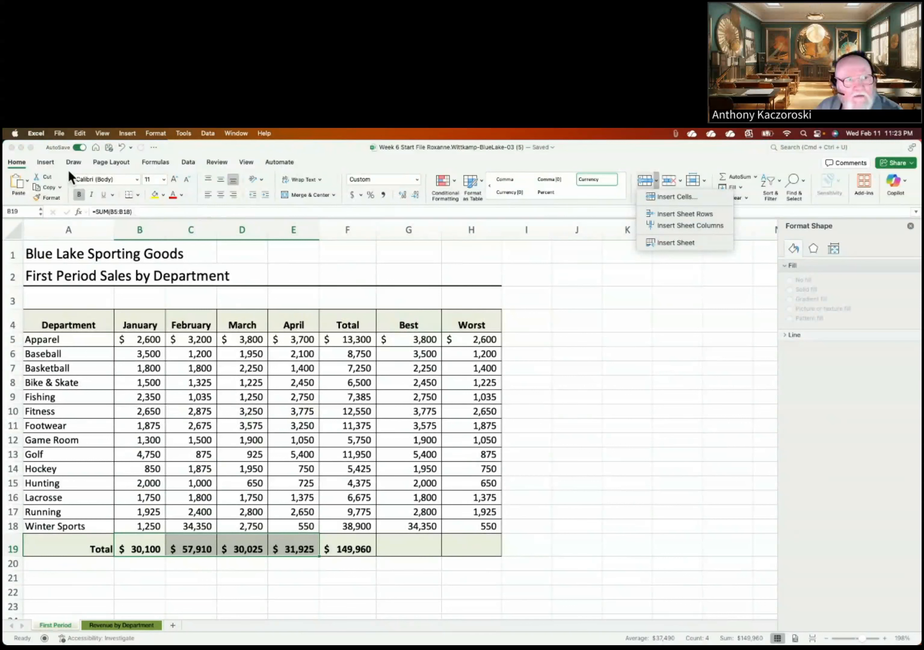
click(46, 162)
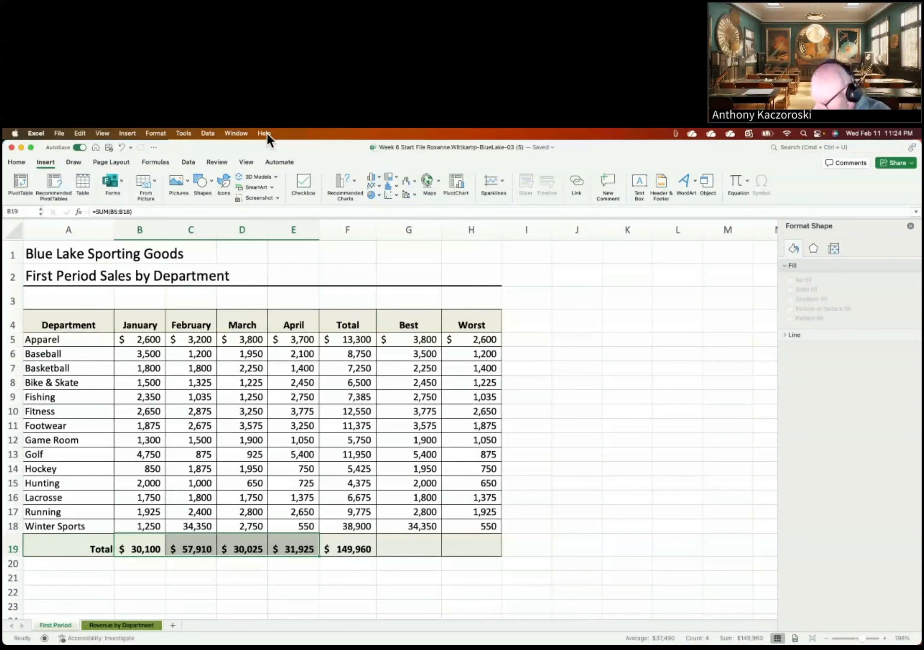
Step: Insert a line sparkline of the B19:E19 totals into cell I19
click(500, 183)
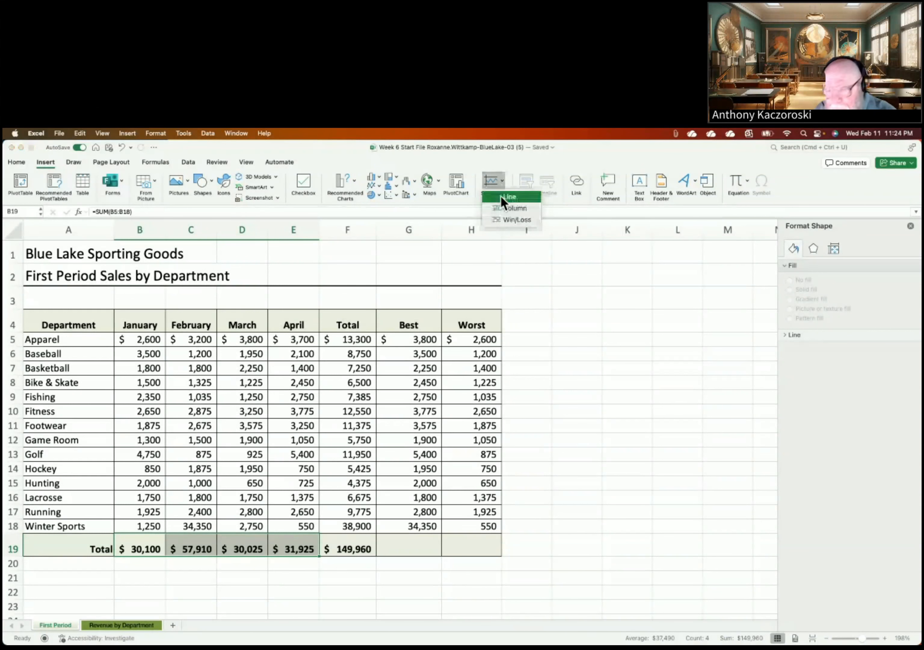
click(501, 196)
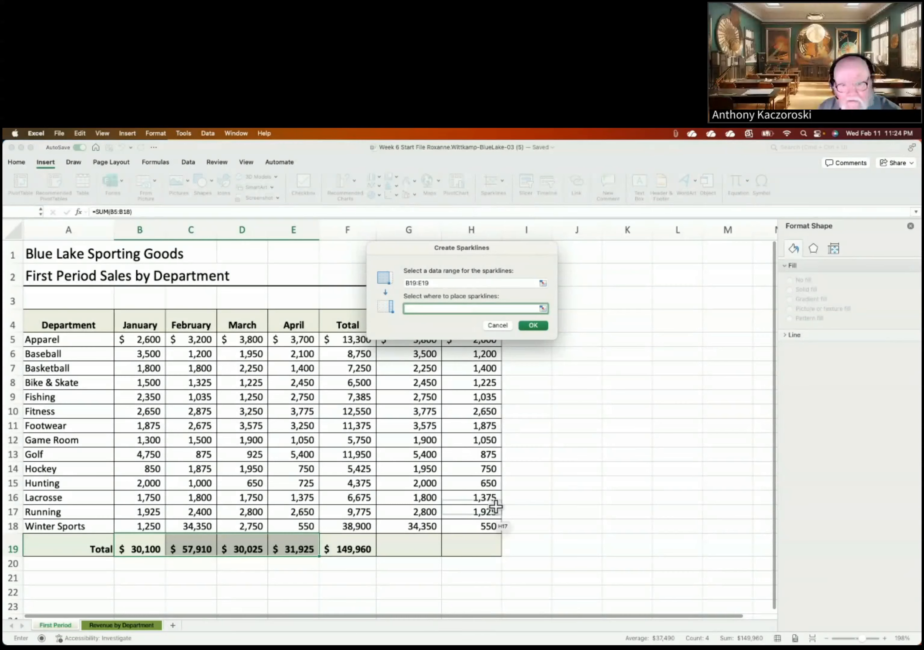
click(533, 546)
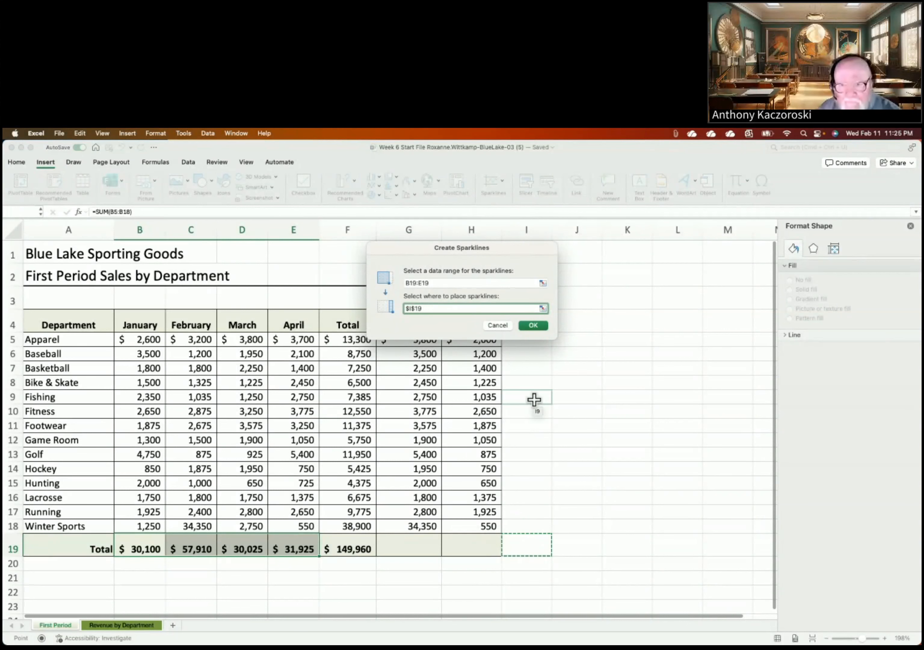
click(533, 324)
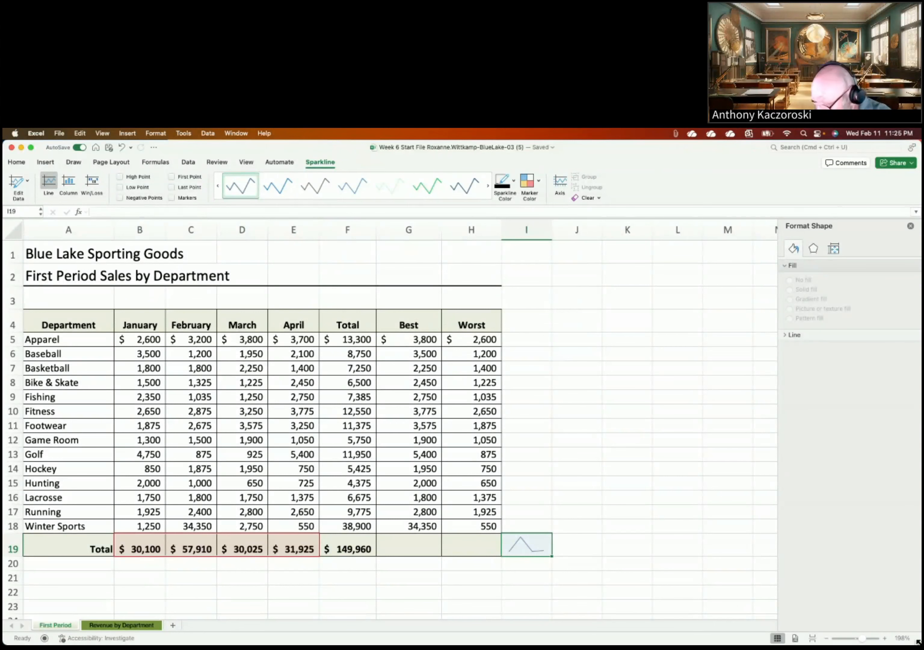
mouse_move(732, 648)
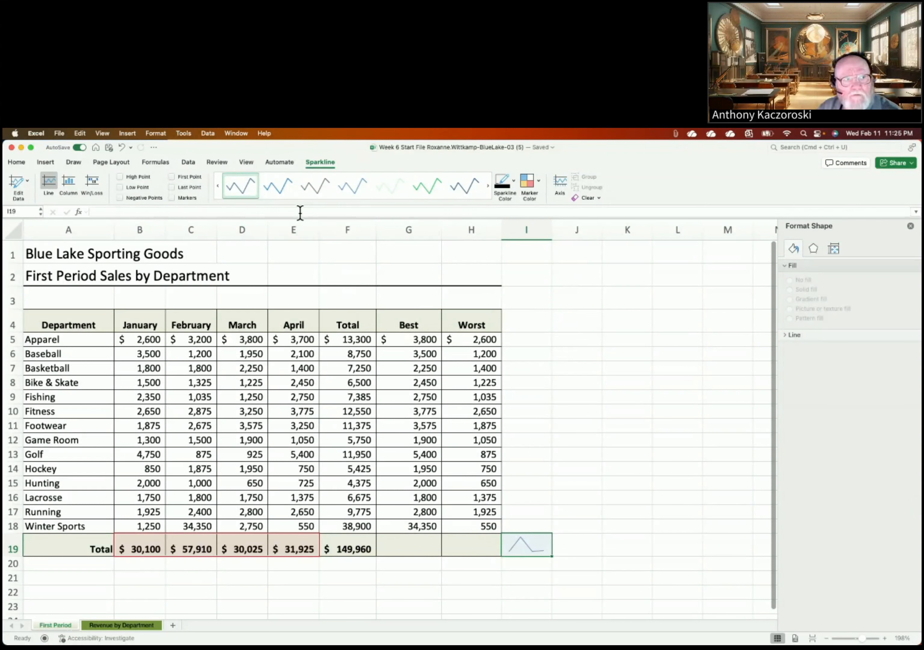
Step: Set row 19's height to 35
click(11, 167)
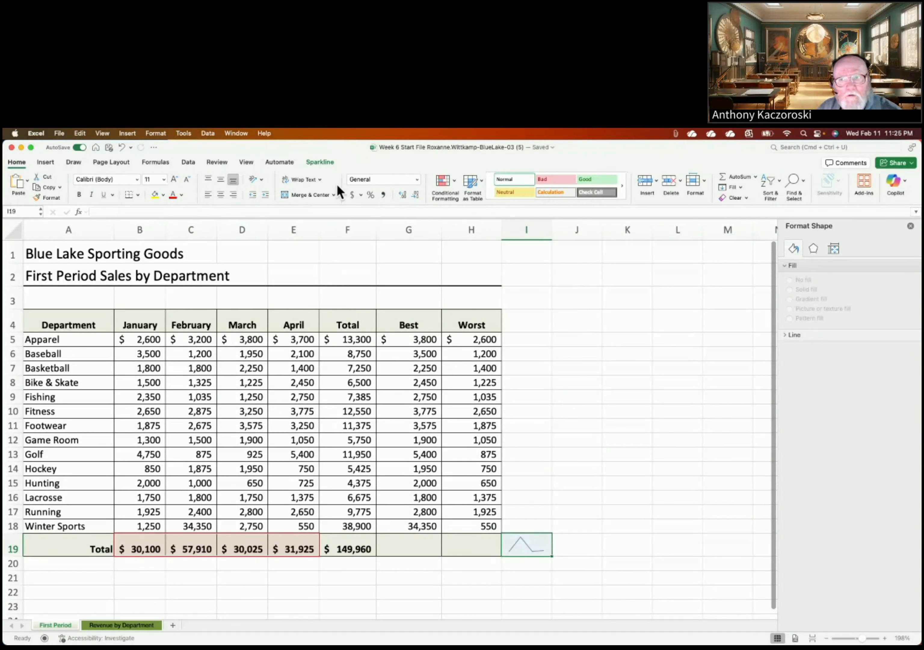
click(703, 187)
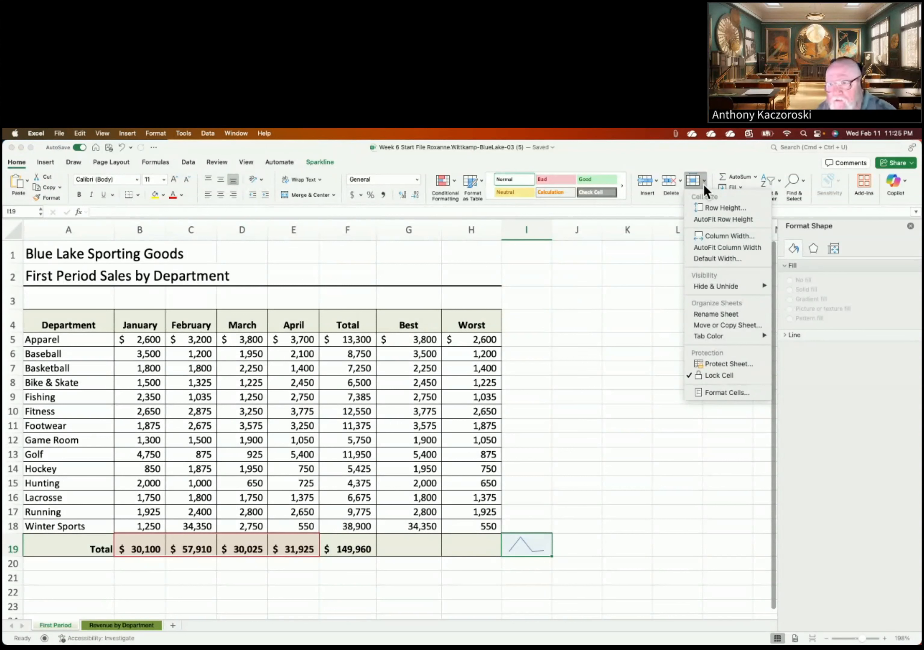
click(703, 208)
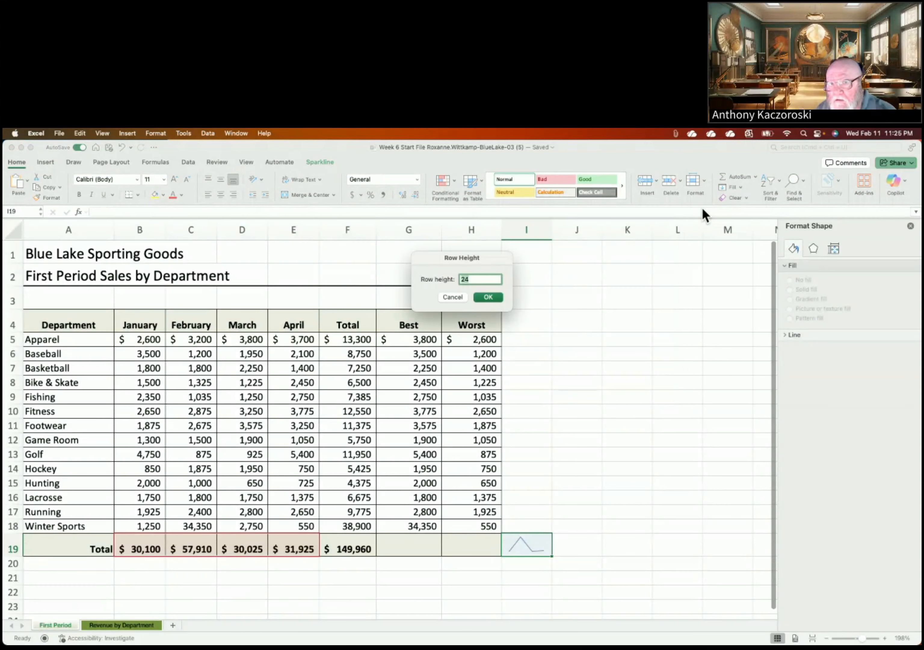
text(35)
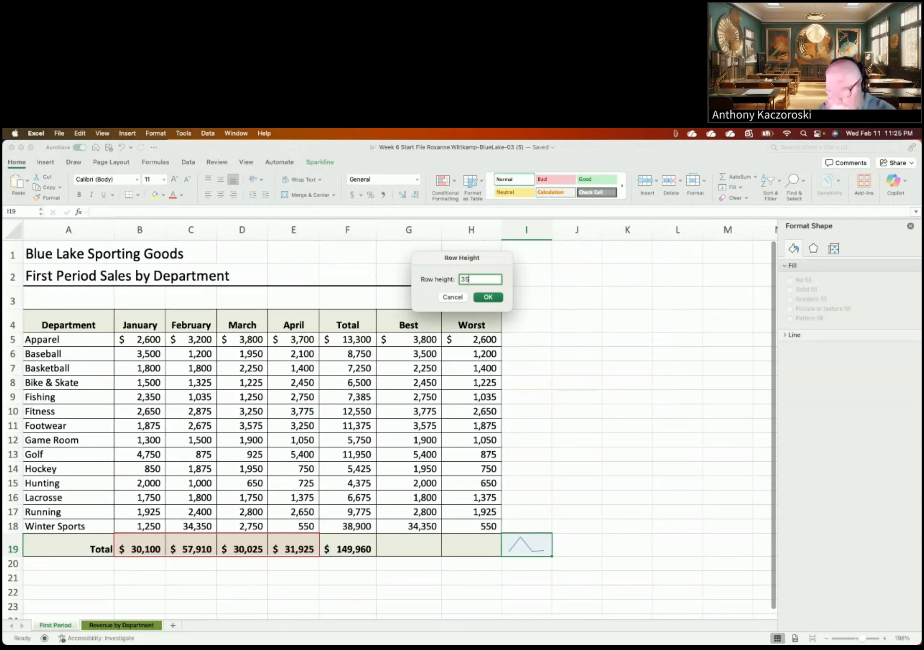
click(493, 298)
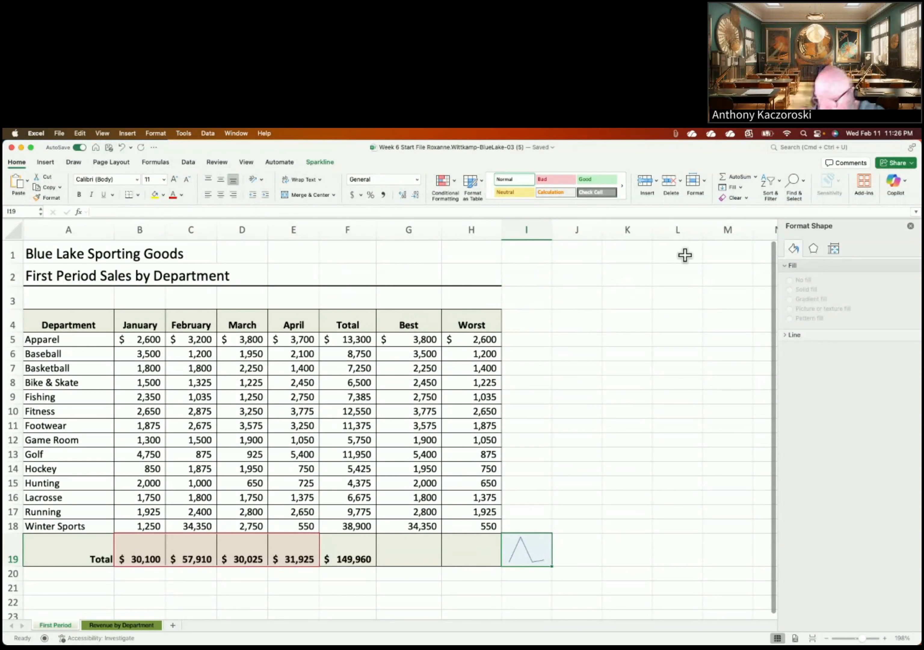
Step: Set column I's width to 40
click(706, 184)
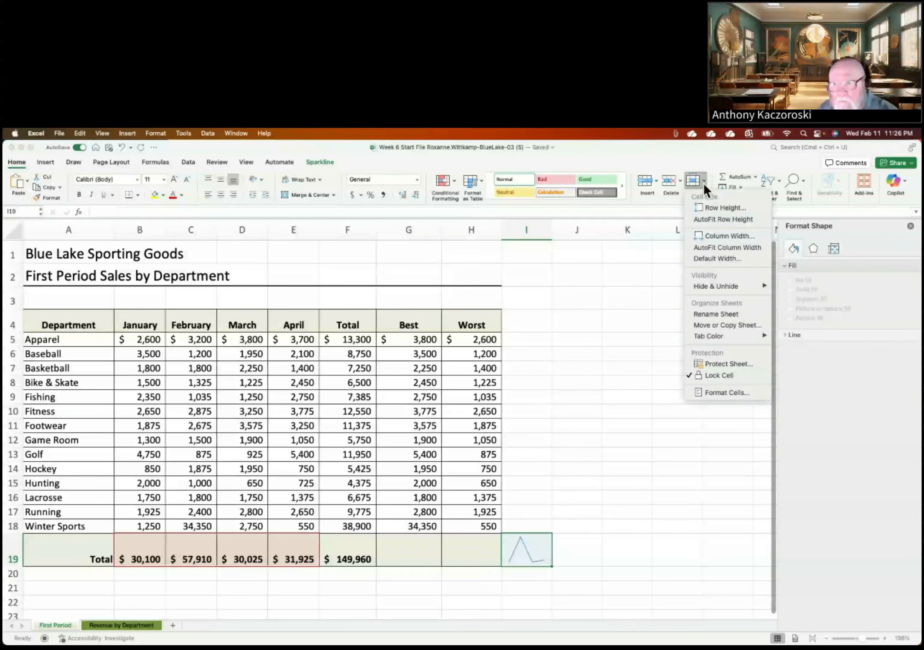
click(703, 234)
text(40)
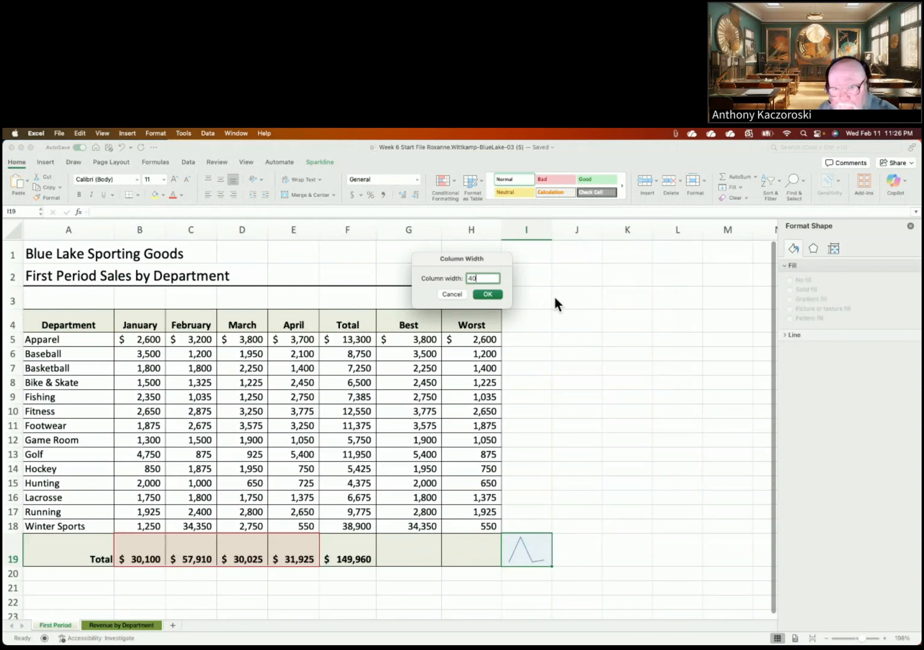
click(483, 295)
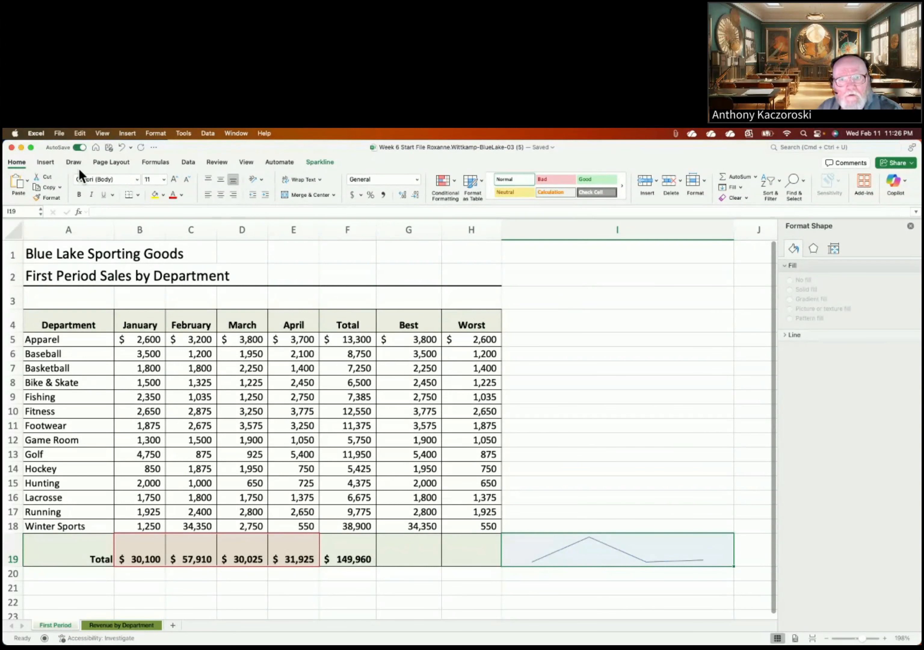
Step: Look through the Insert tab's sparkline types, then return to the worksheet
click(45, 161)
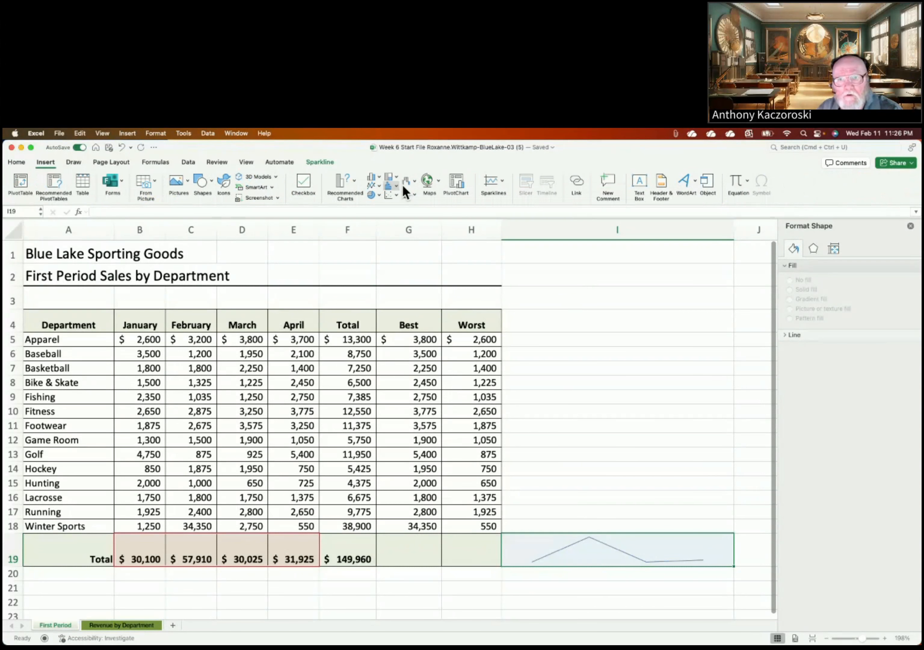
click(485, 176)
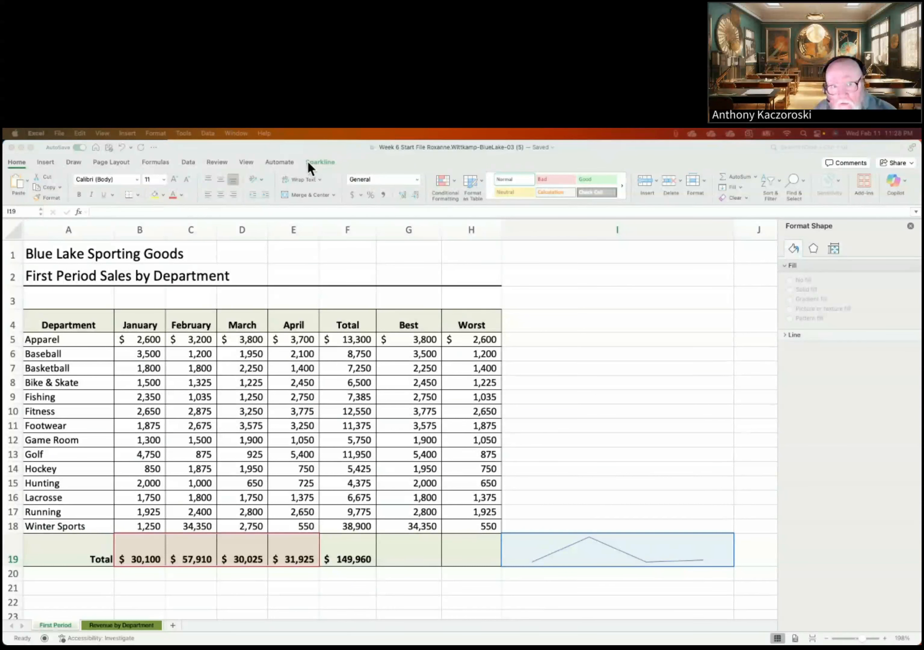
click(606, 281)
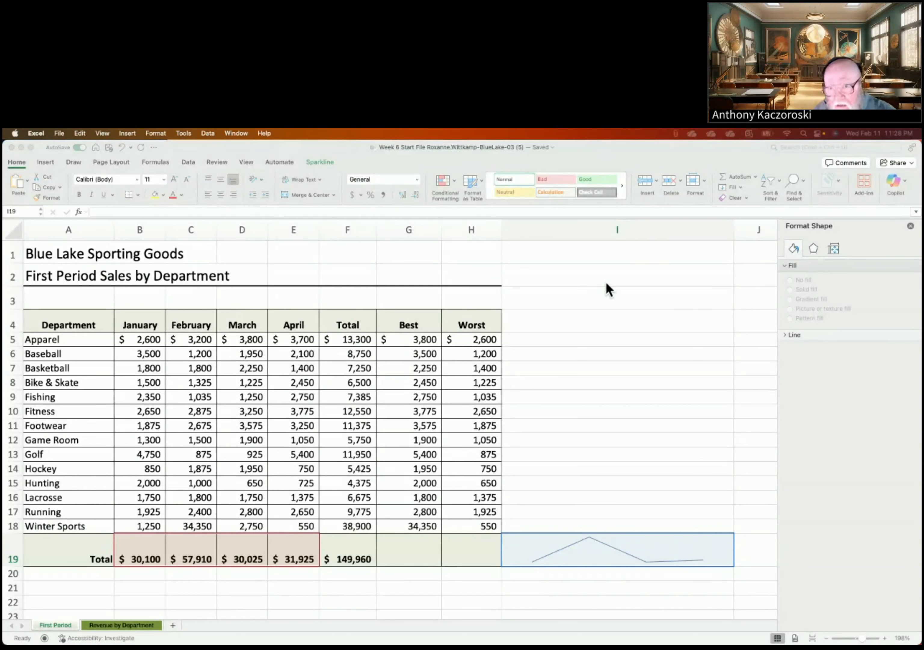
click(606, 281)
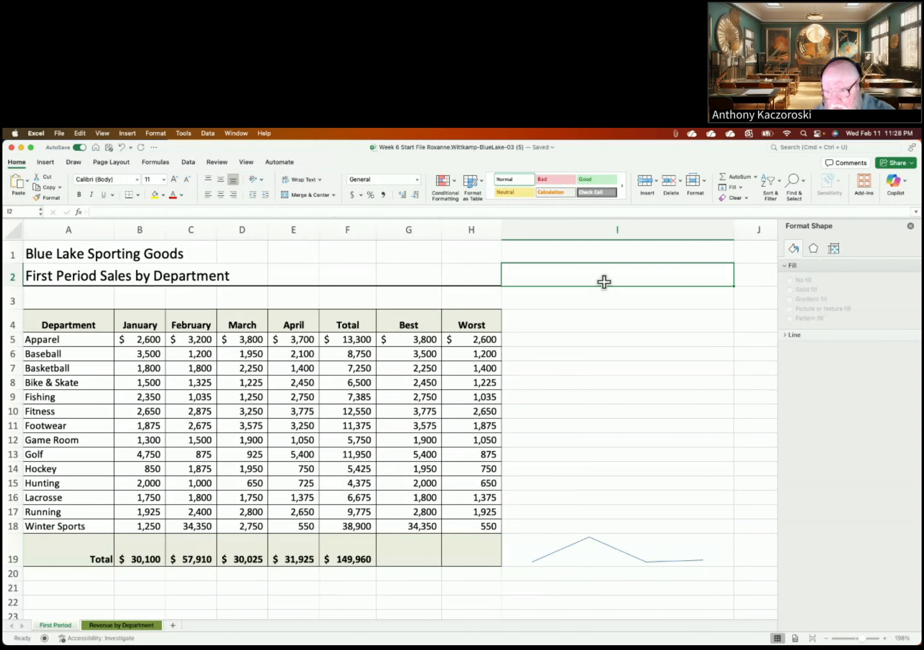
Step: Turn on Markers for the I19 sparkline so each of the four monthly totals shows a point
click(545, 550)
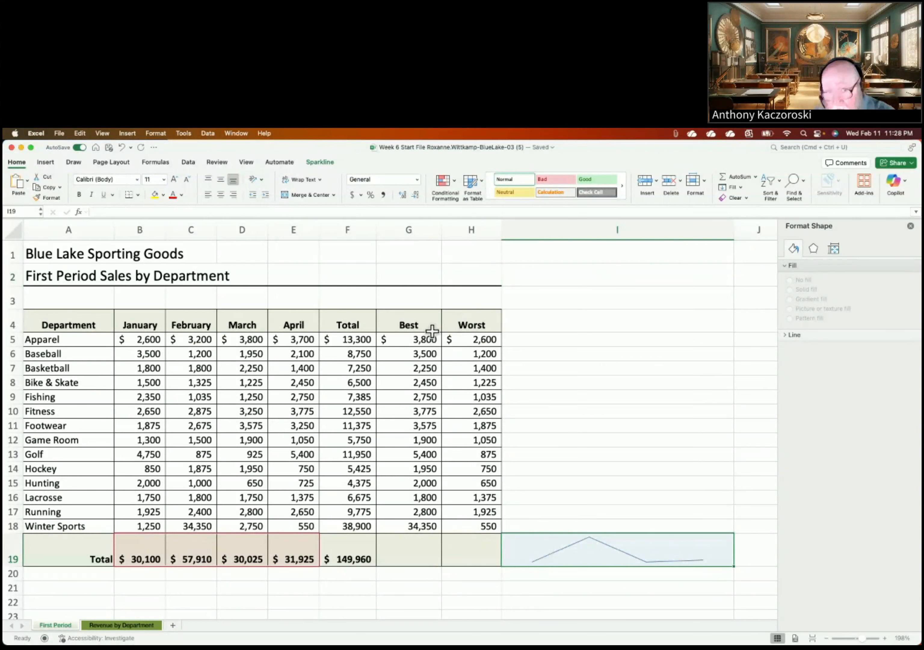
click(319, 162)
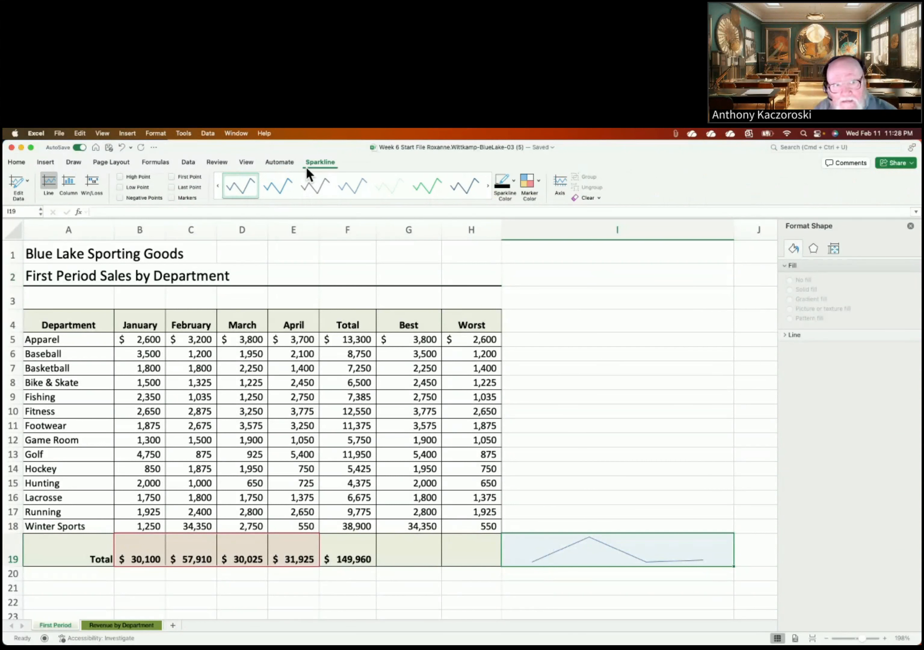
click(172, 198)
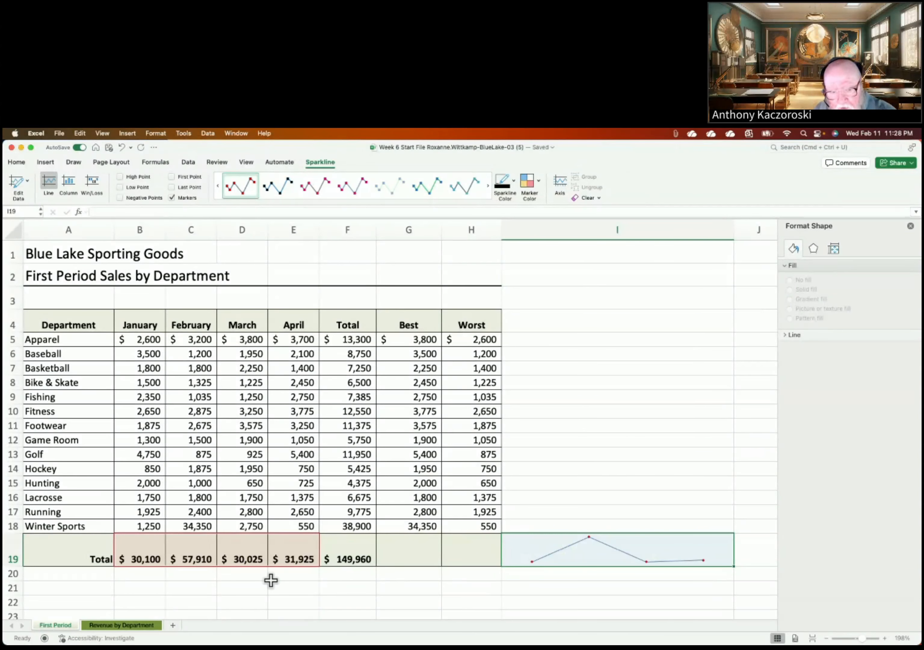
drag(186, 560, 391, 556)
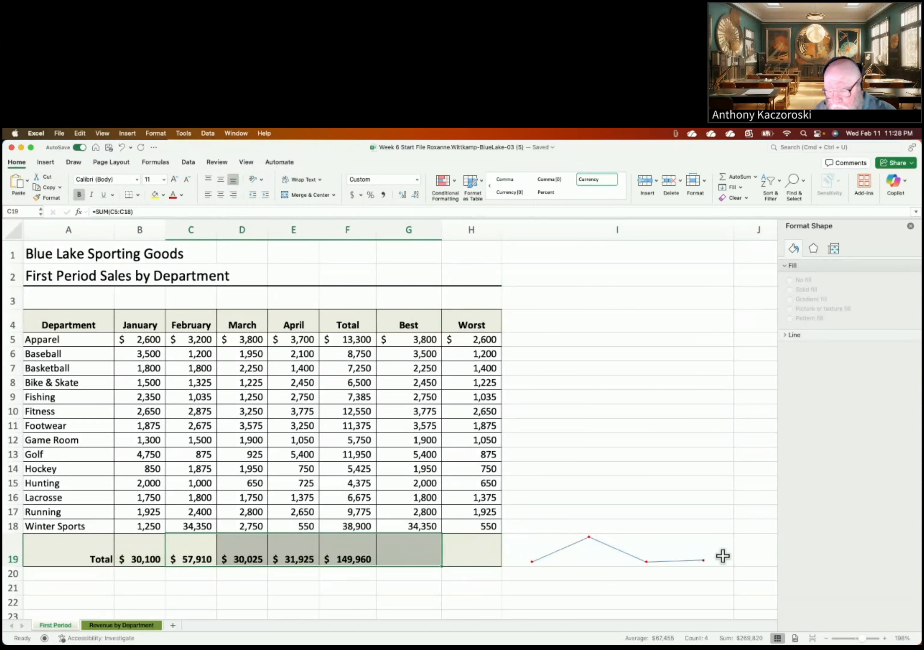
mouse_move(918, 644)
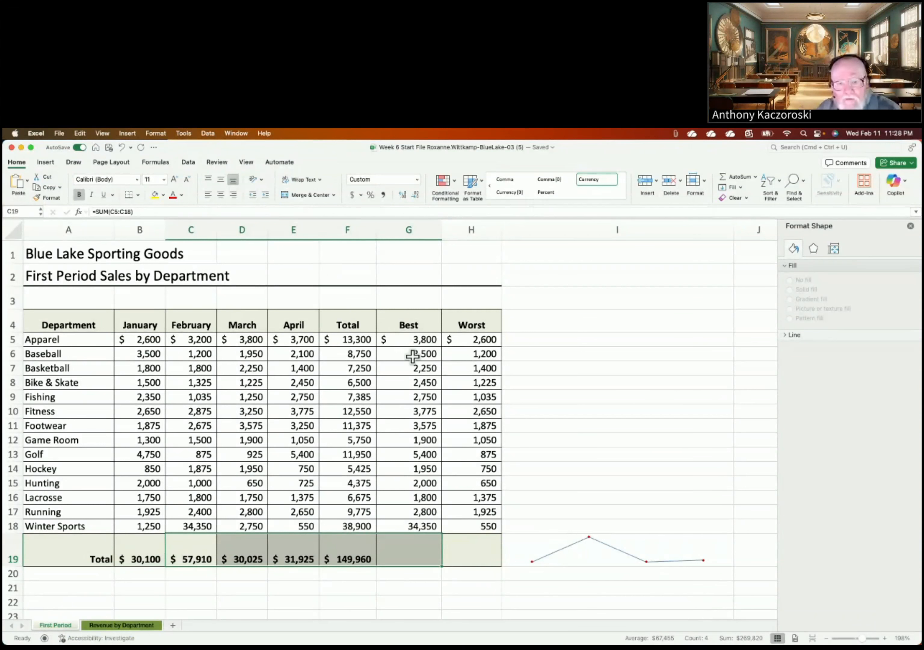
click(587, 561)
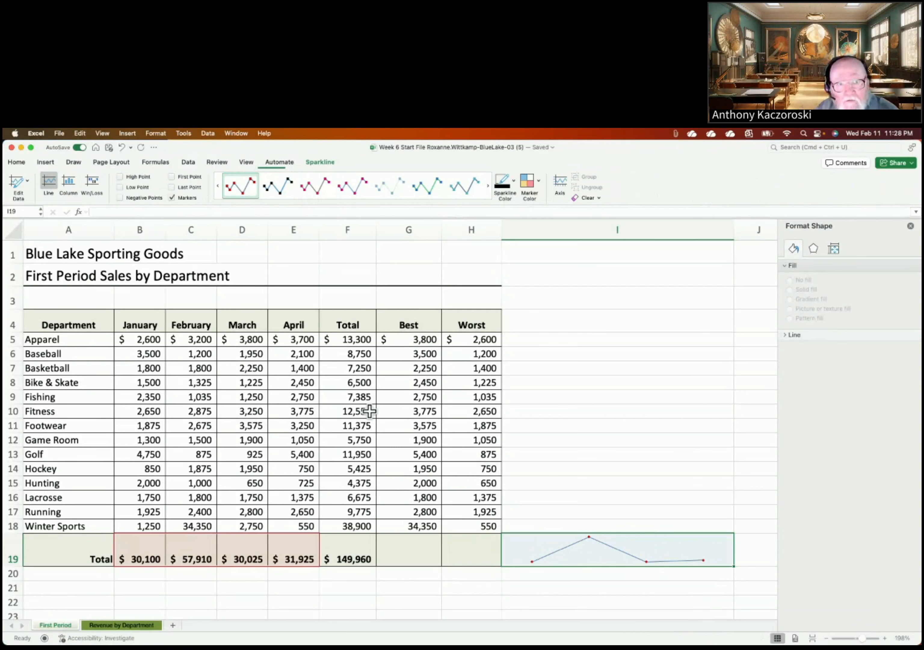
click(314, 163)
click(314, 162)
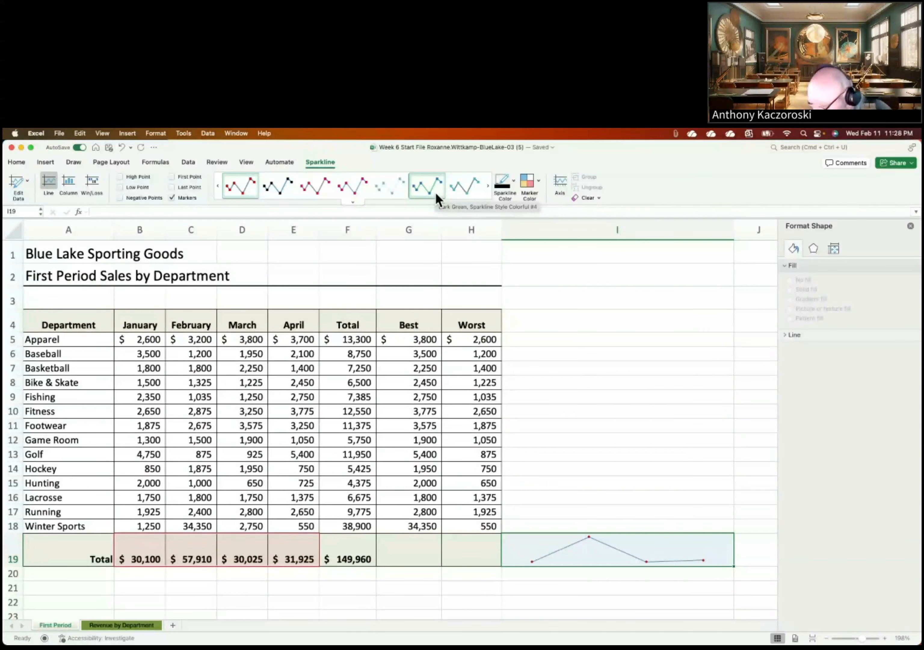
Step: Apply Sparkline Style Accent 6, Darker 50% (brown) to the I19 sparkline
click(488, 187)
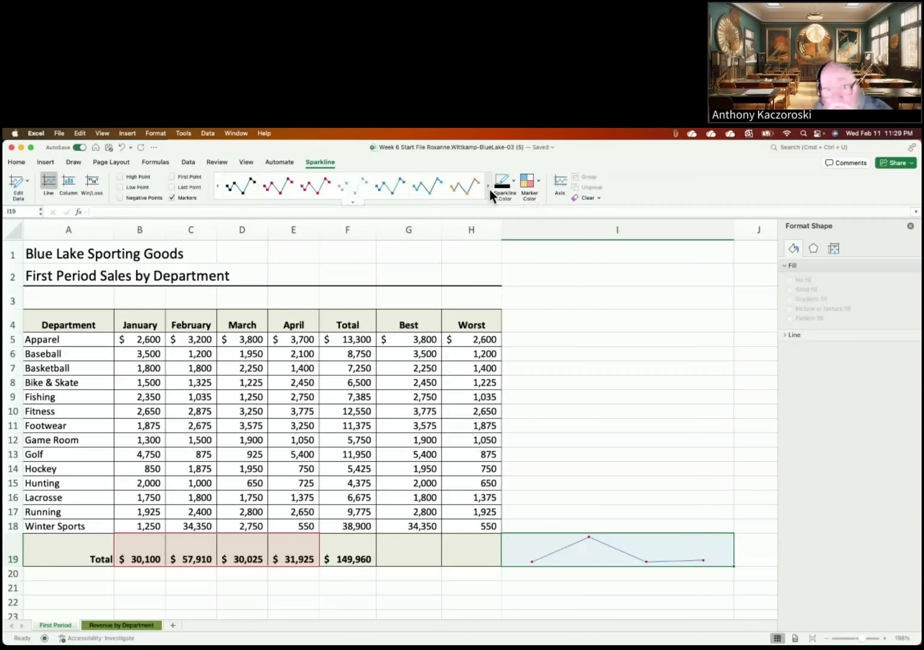
click(353, 201)
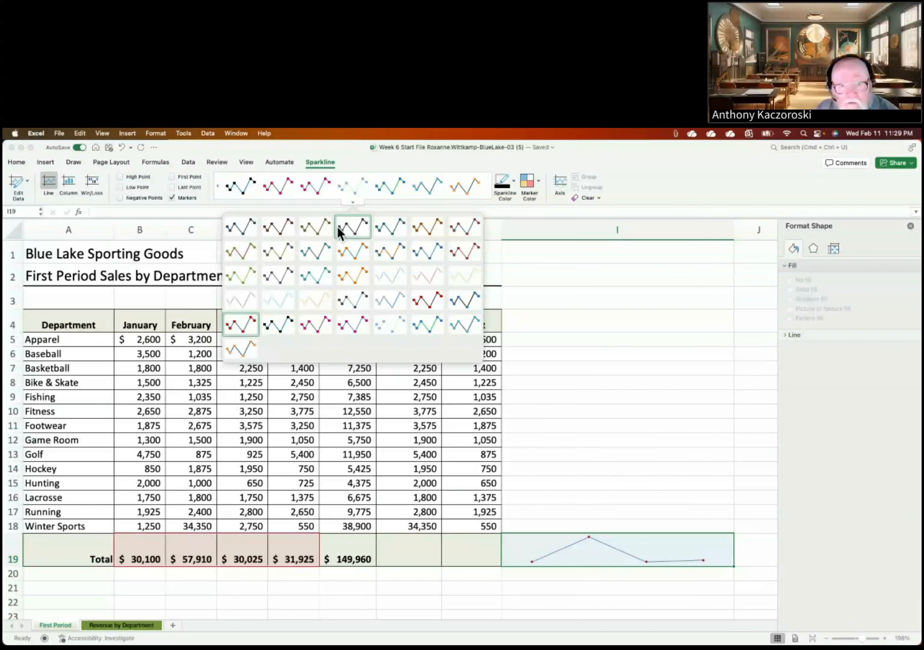
click(429, 232)
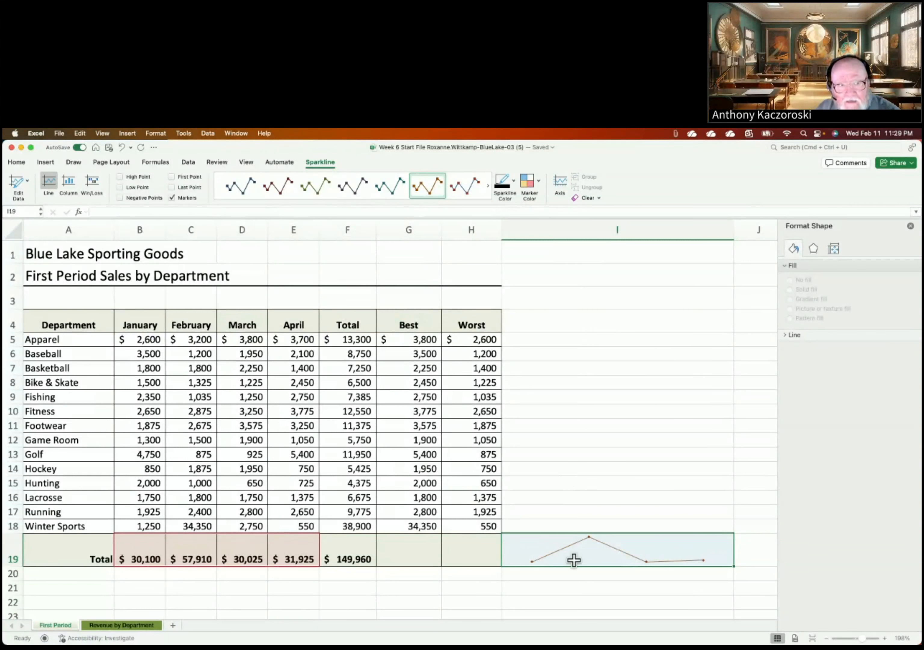
click(9, 163)
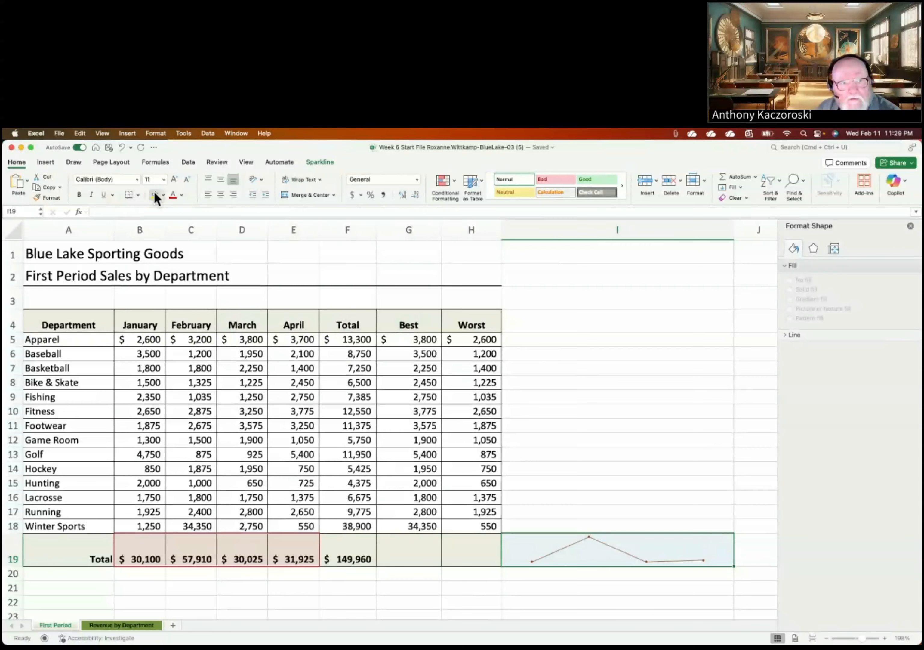
click(138, 195)
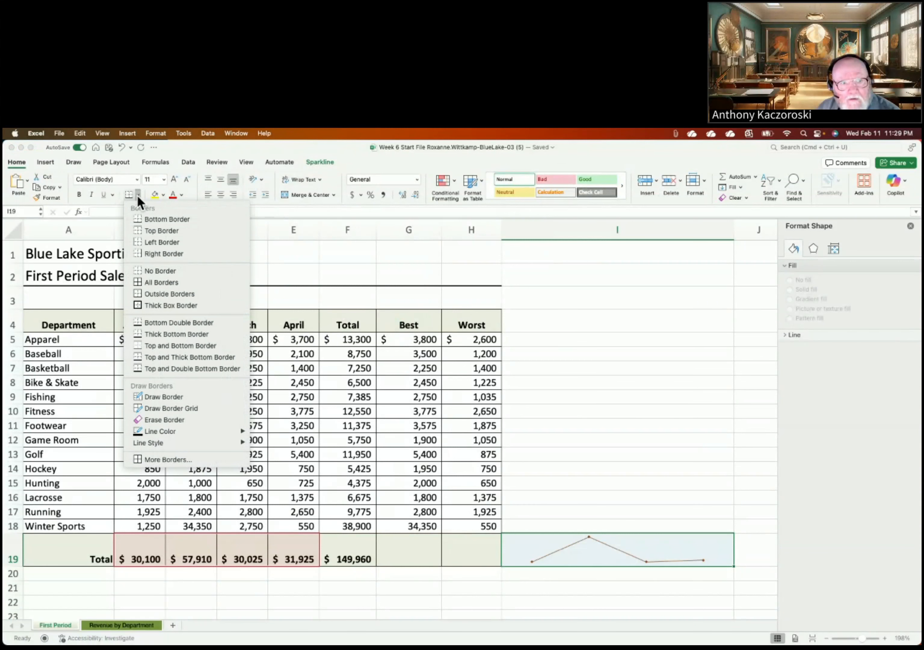
click(148, 294)
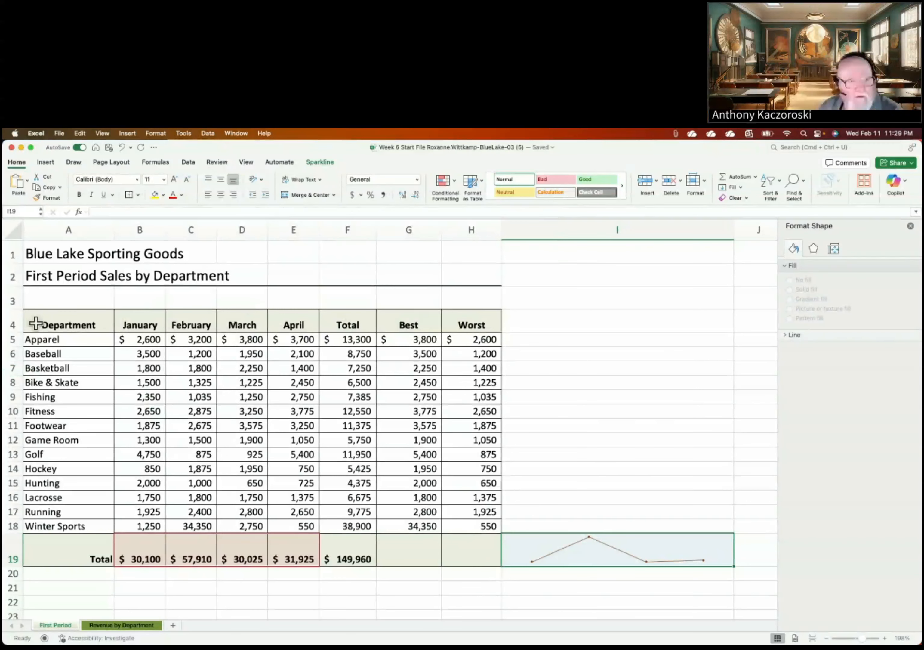
click(21, 321)
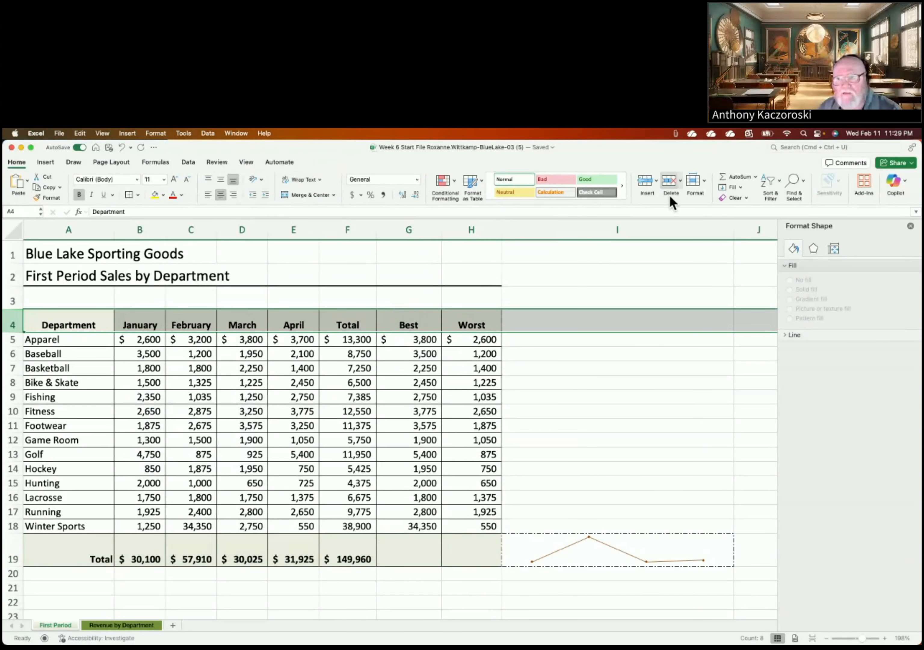
click(700, 184)
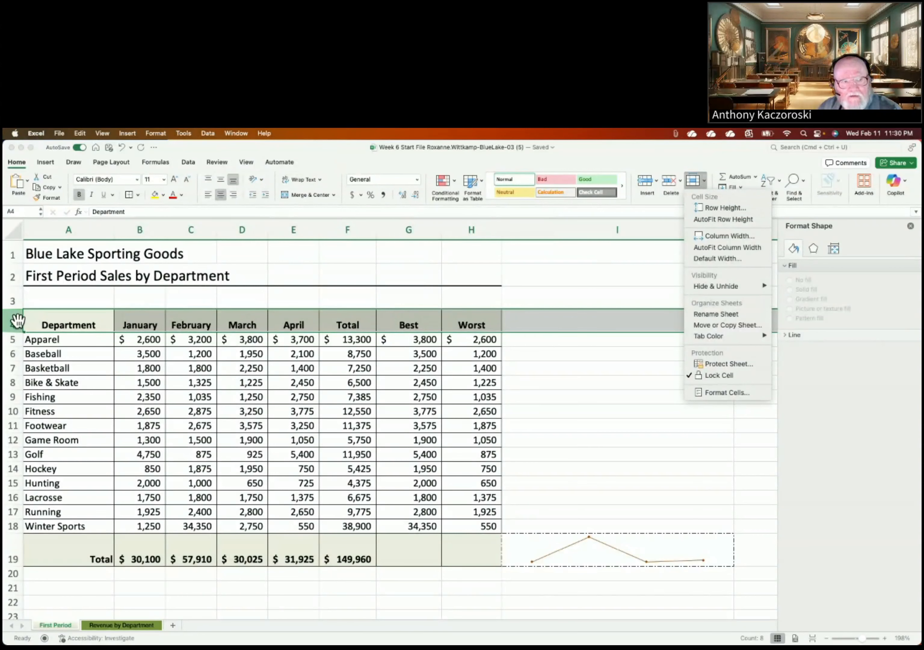
right_click(17, 324)
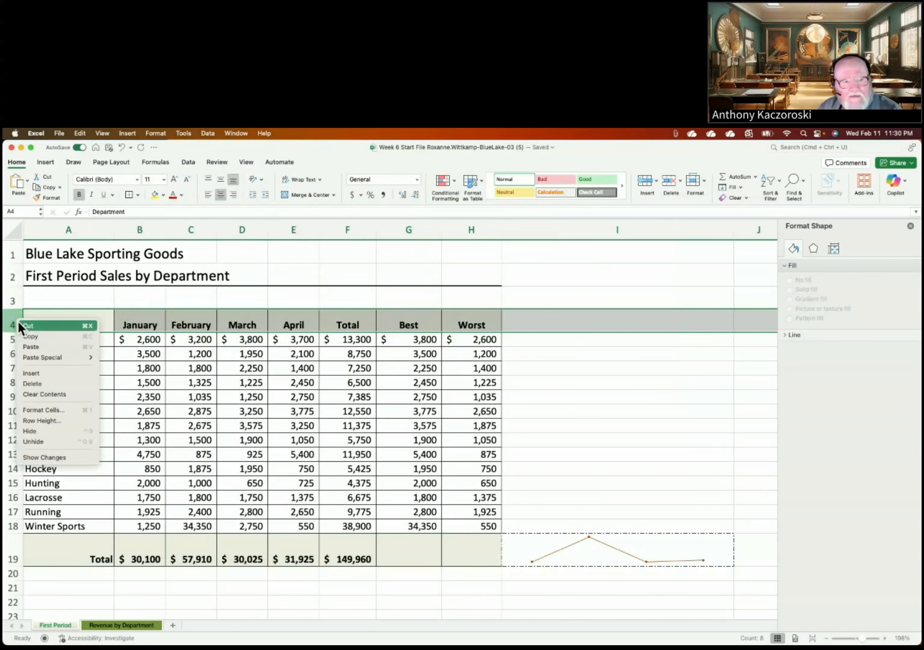
click(32, 420)
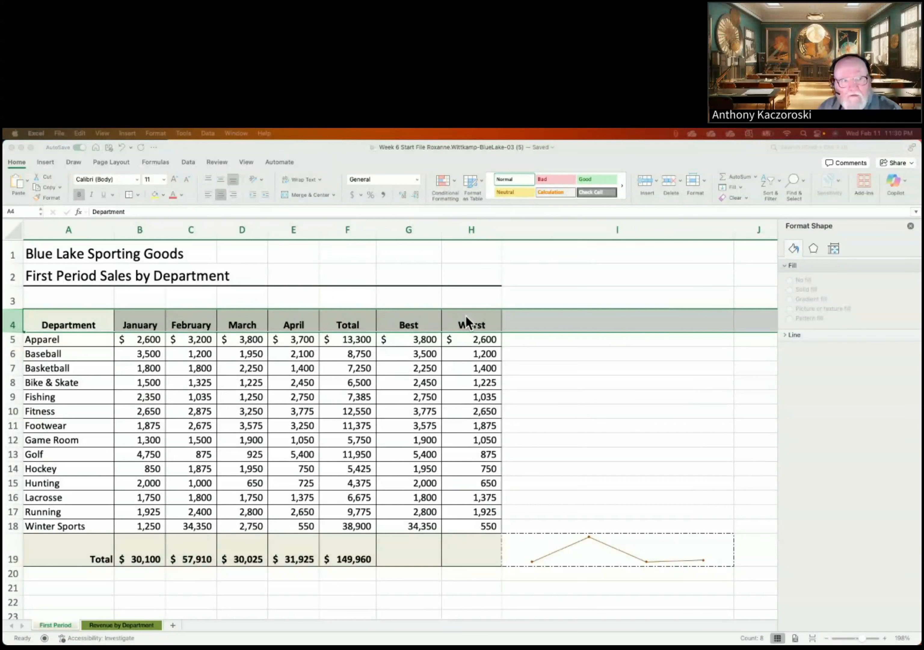
click(608, 277)
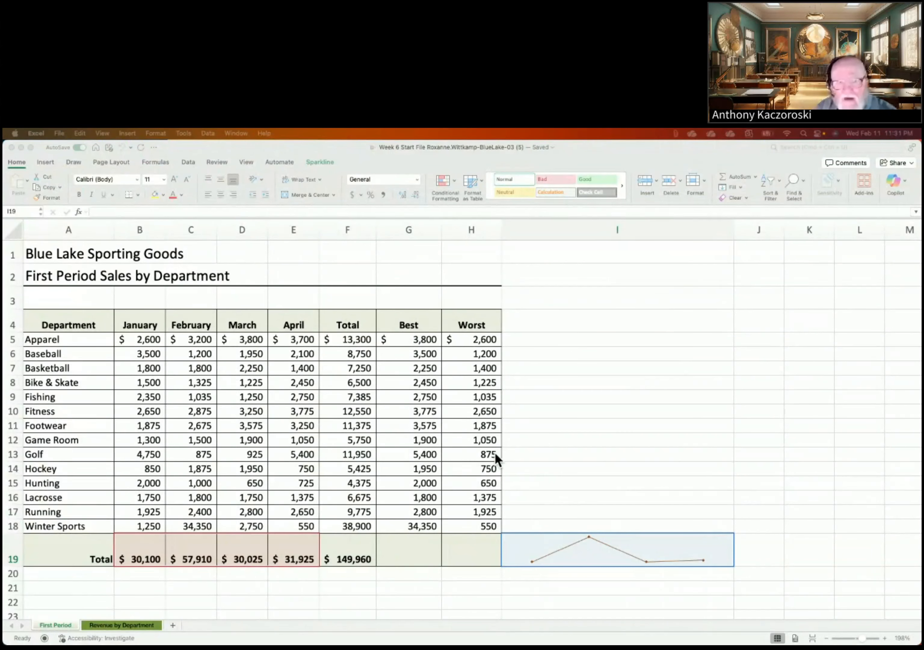
click(17, 324)
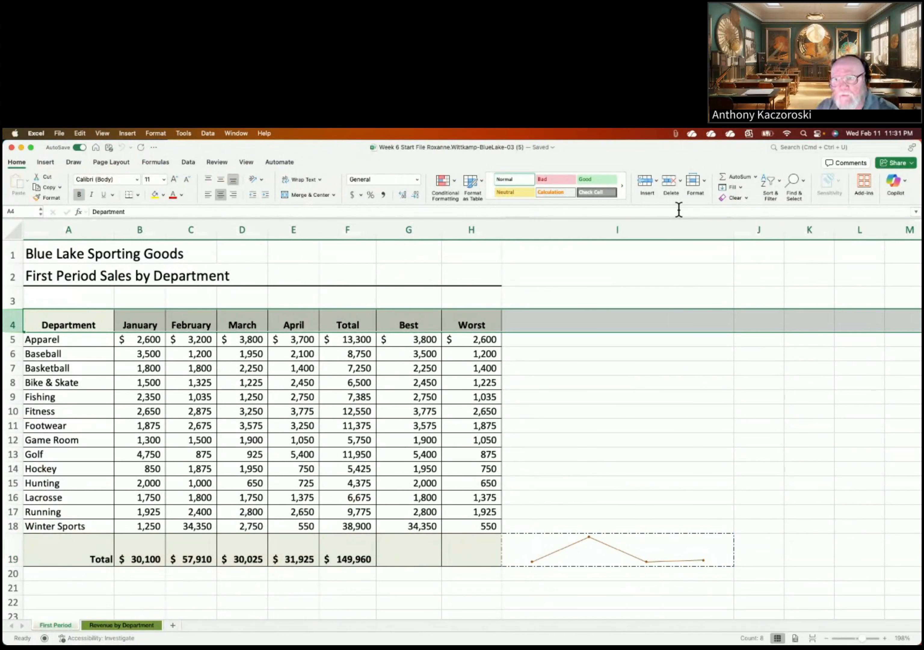
Step: Give header row 4 a height of 35 through Format > Row Height
click(701, 189)
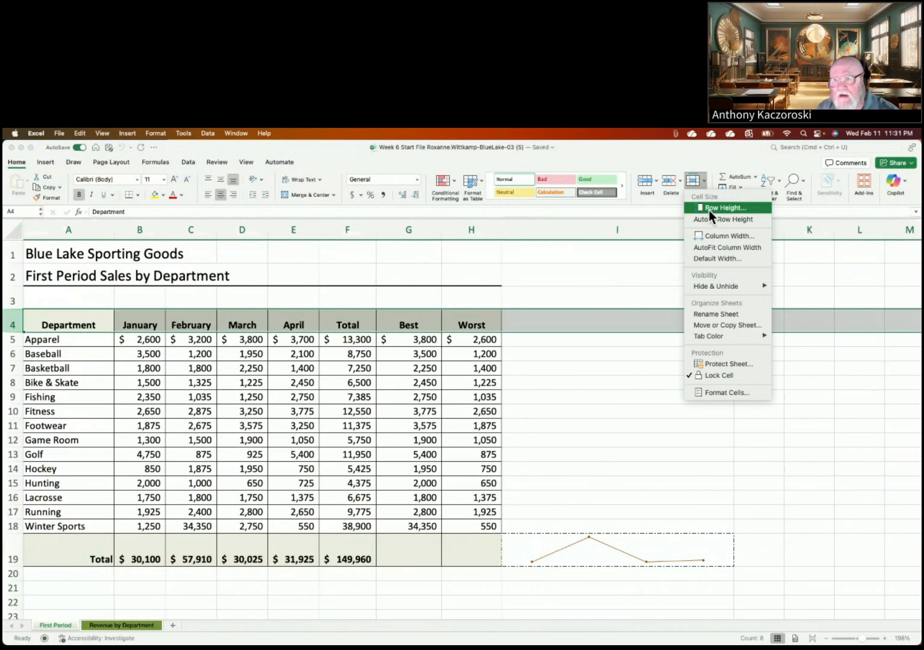
click(708, 209)
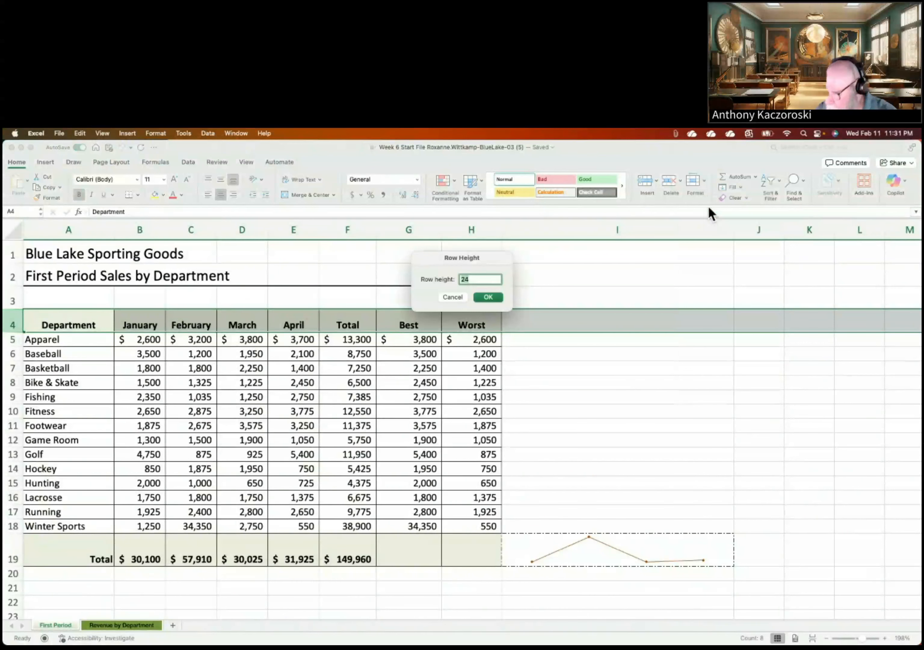
text(35)
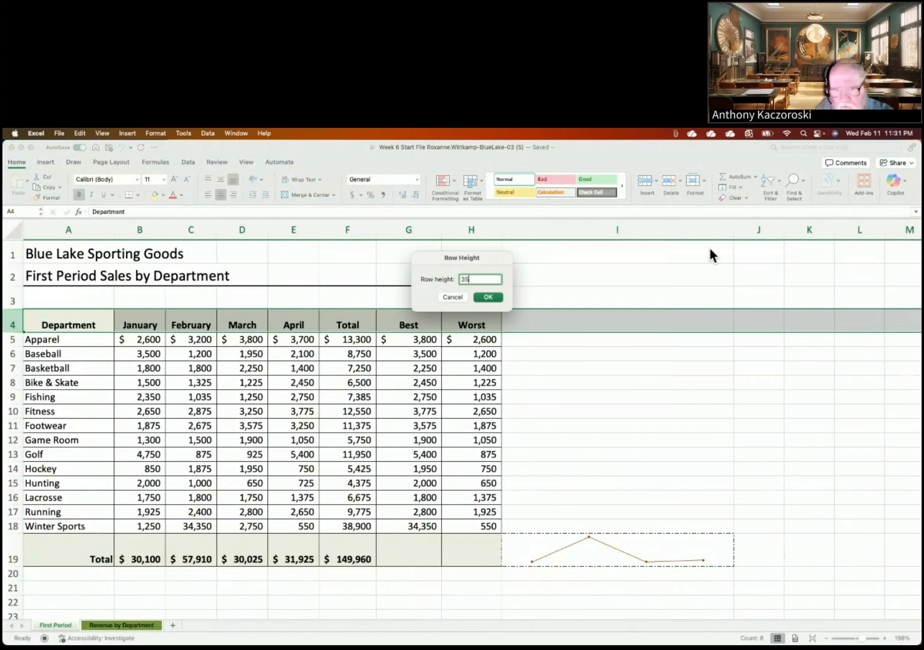
click(487, 296)
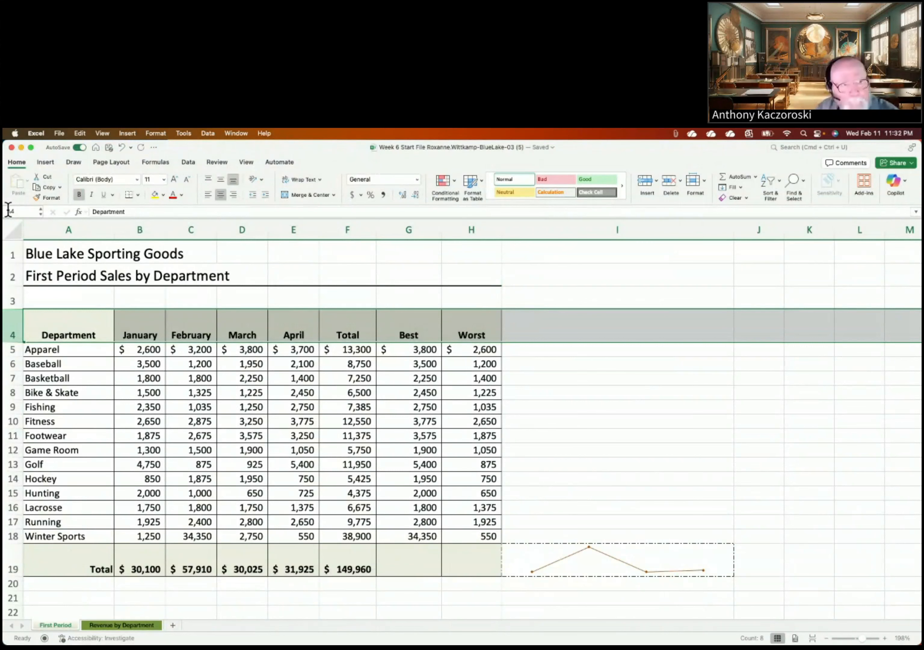
click(32, 253)
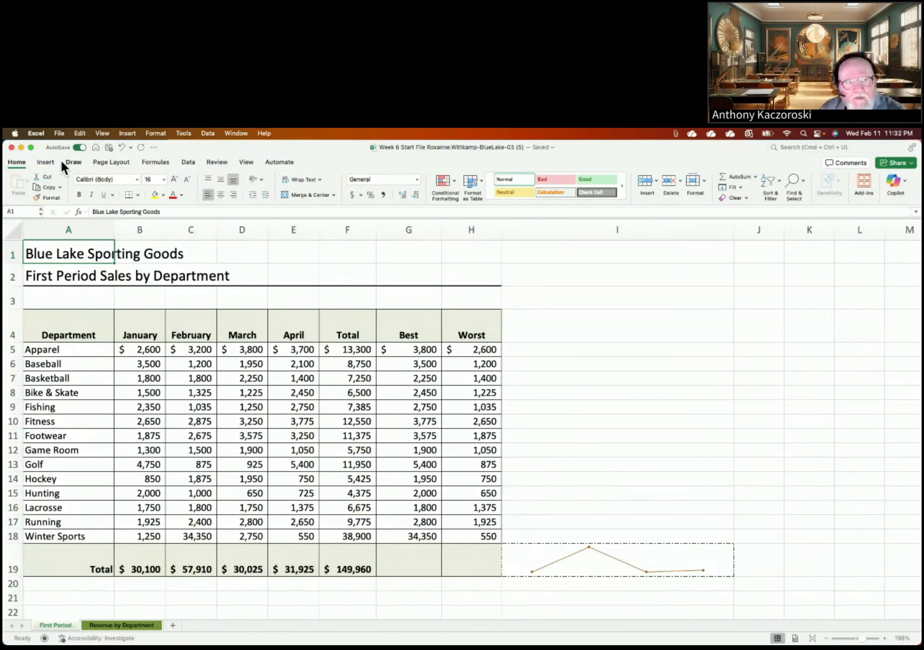
Step: Switch the First Period sheet to landscape orientation and save the workbook
click(117, 161)
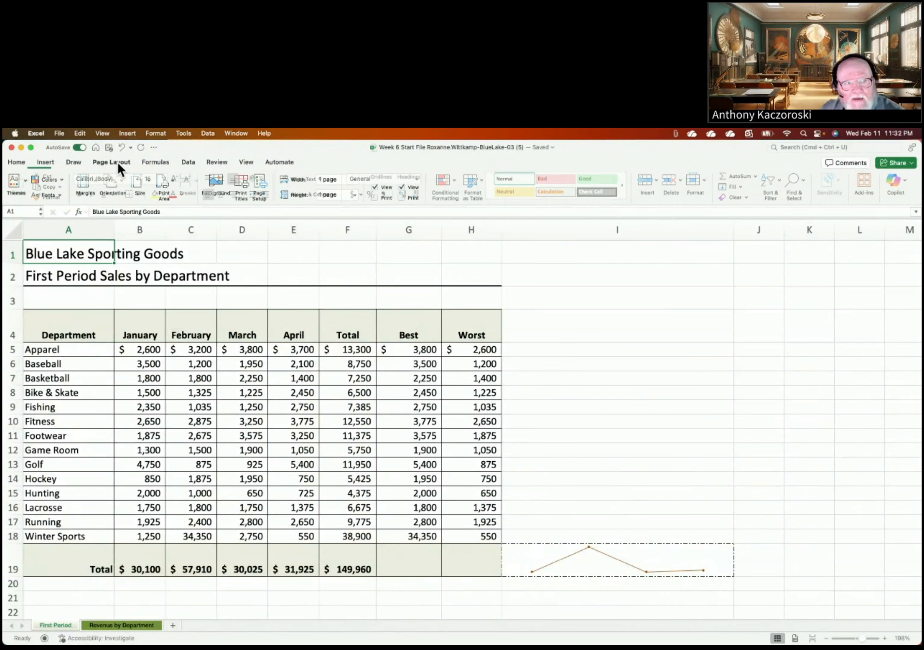
click(123, 182)
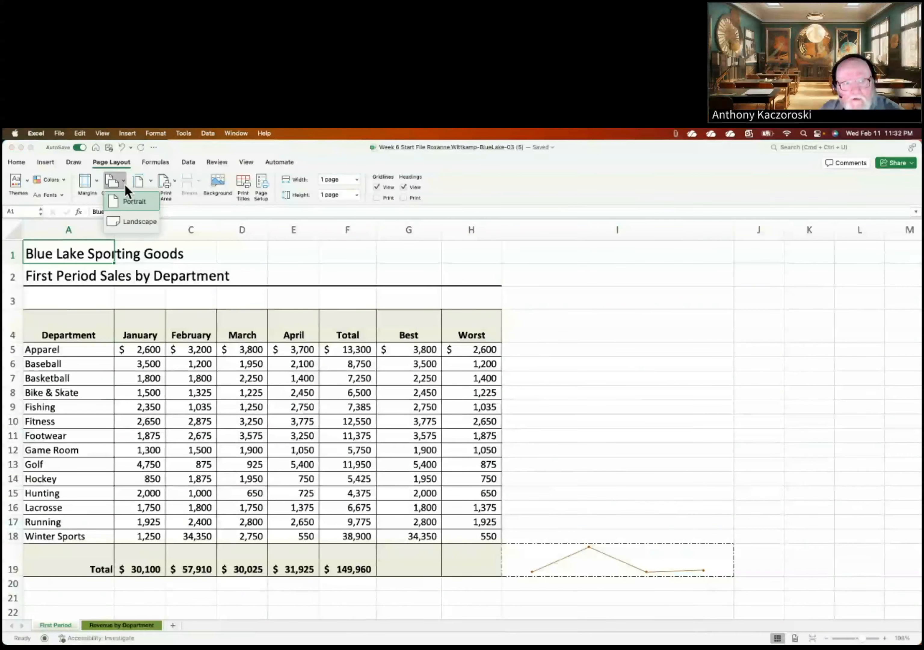
click(127, 224)
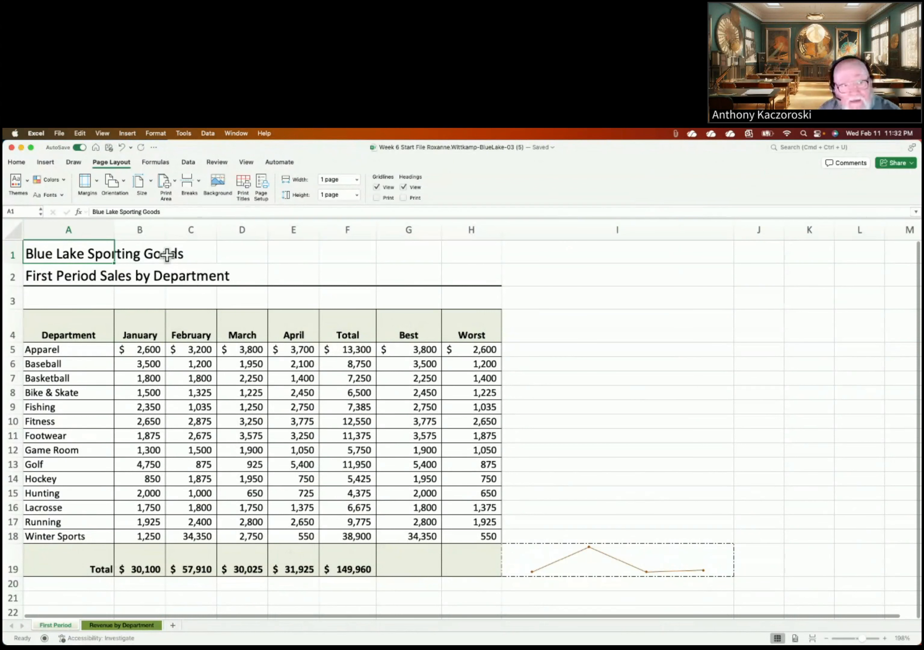
click(110, 149)
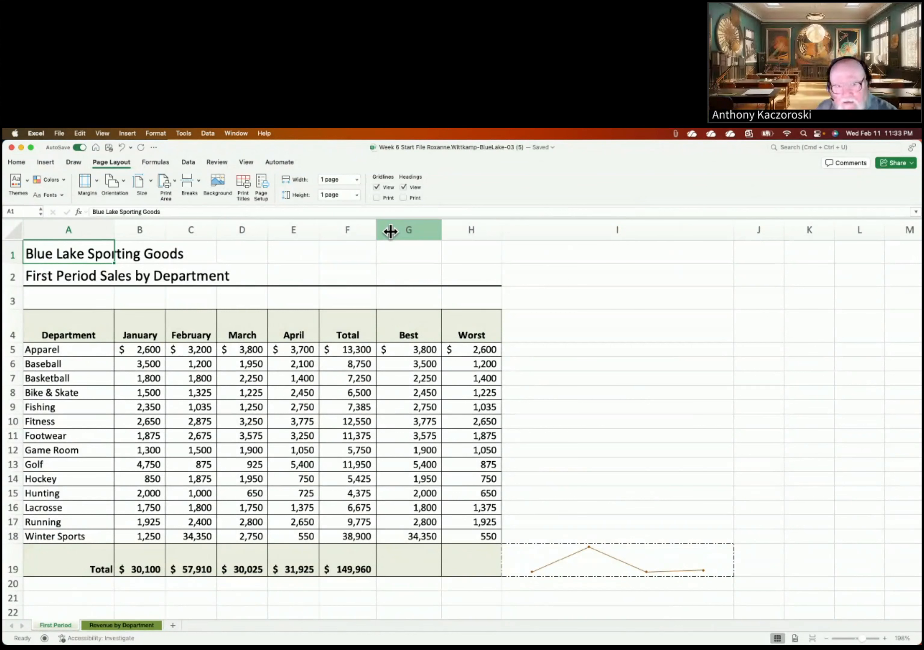
click(622, 323)
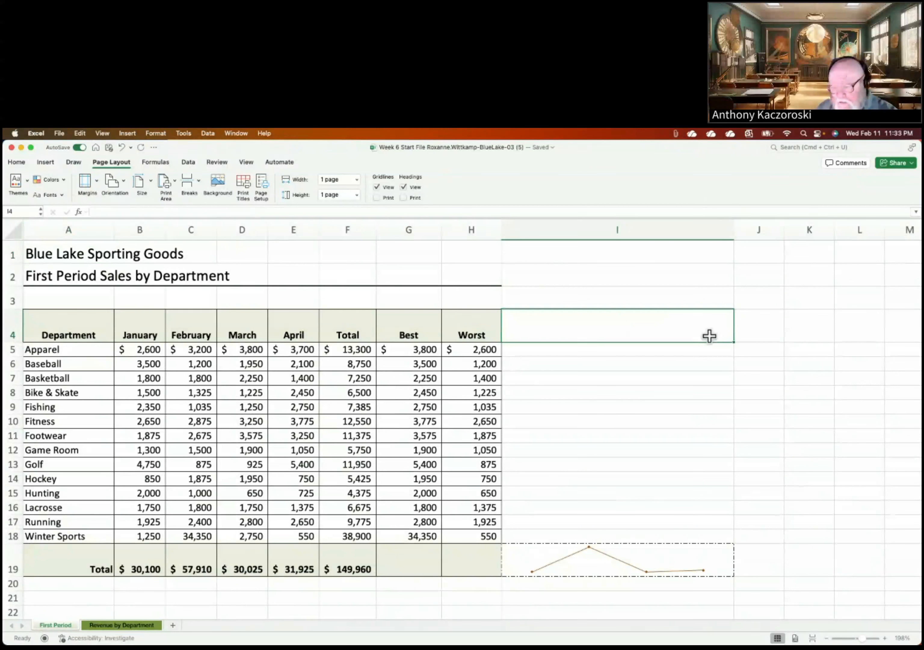
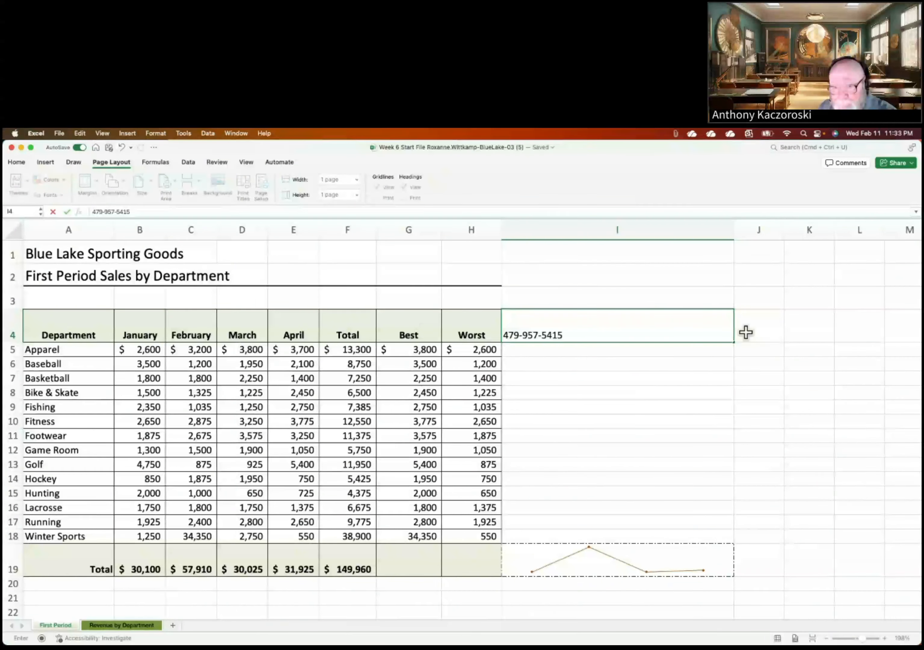
Step: Enter the contact phone number in I4 and the contact's e-mail address in I6
click(562, 364)
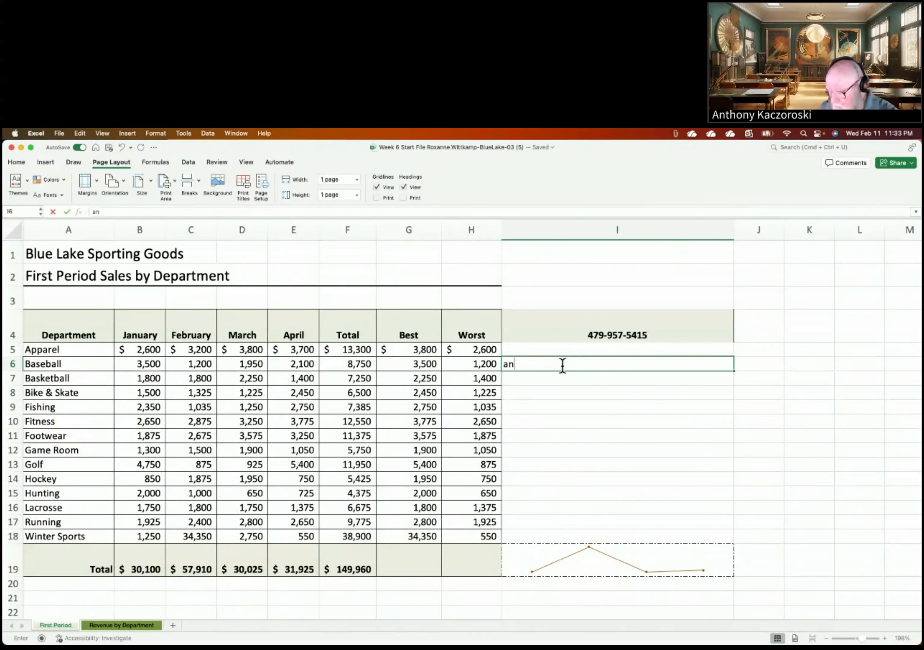
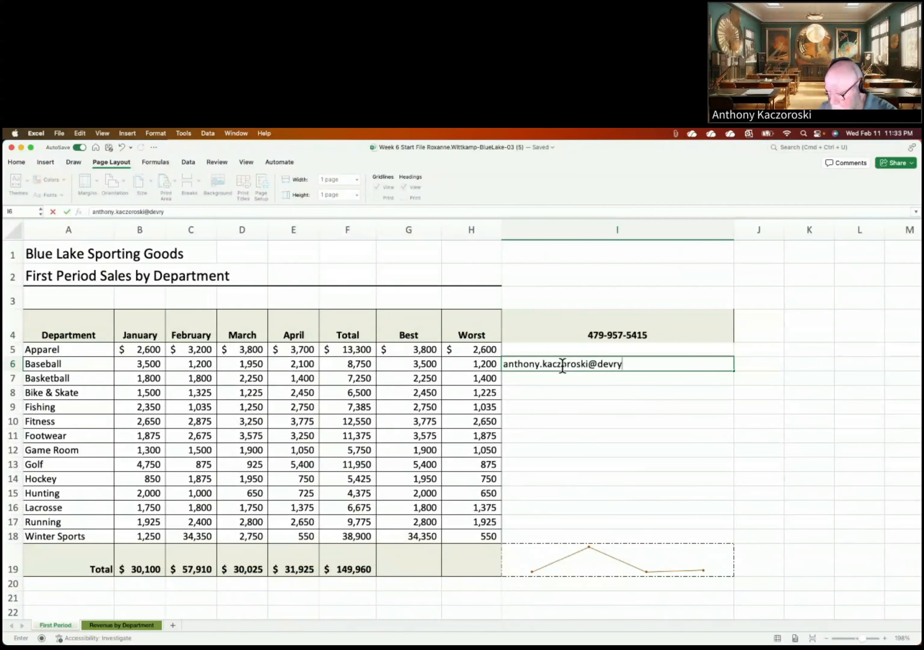
click(565, 389)
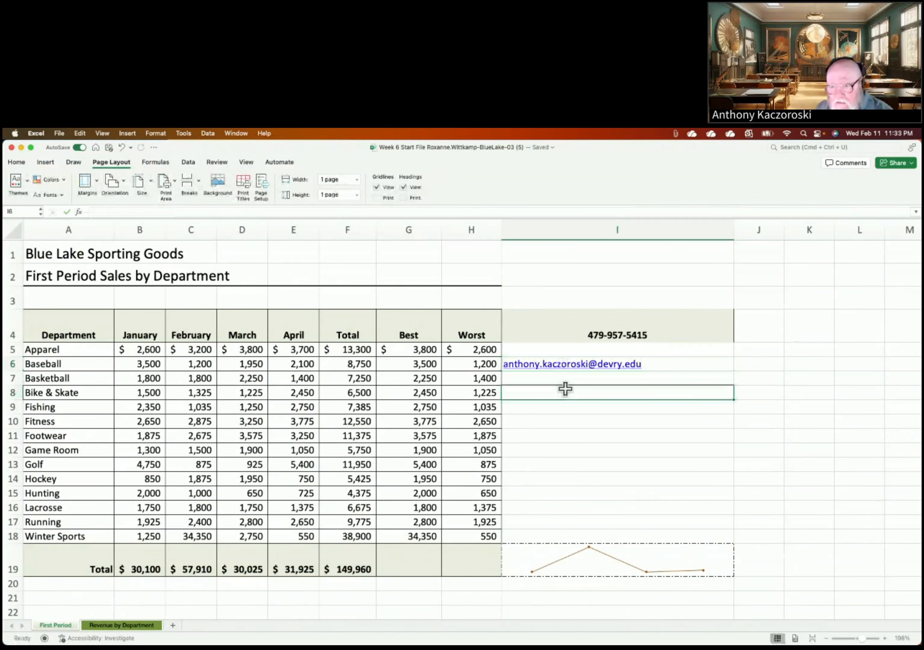